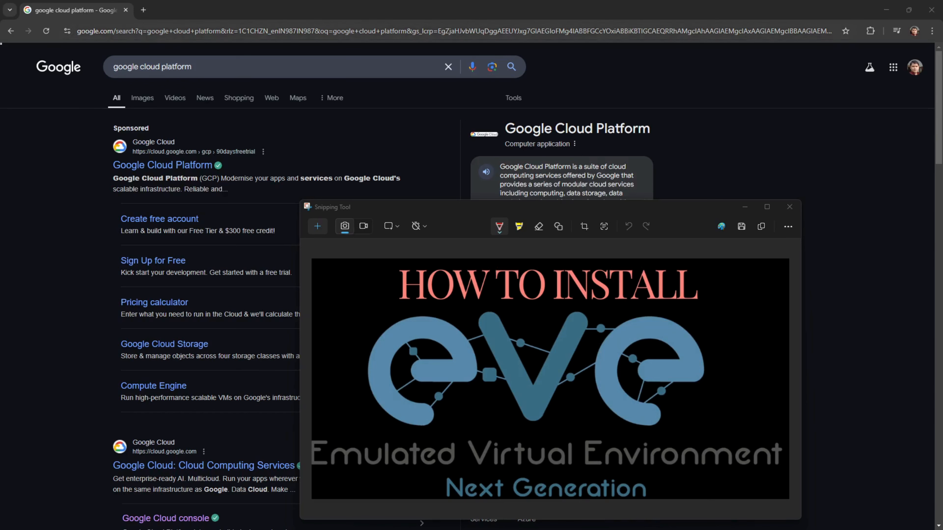
- Search Google for 'google cloud platform' and open the sponsored Google Cloud Platform result
left_click(178, 32)
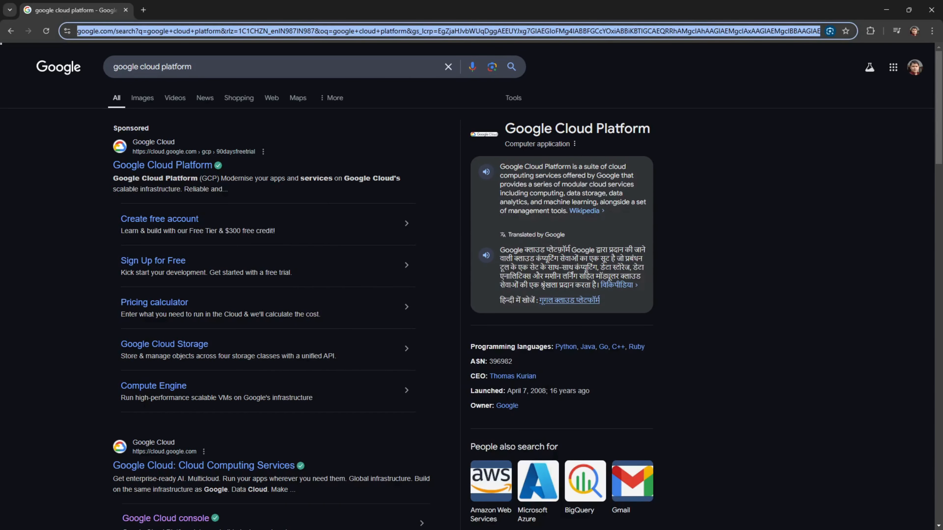
type("google cloud platform")
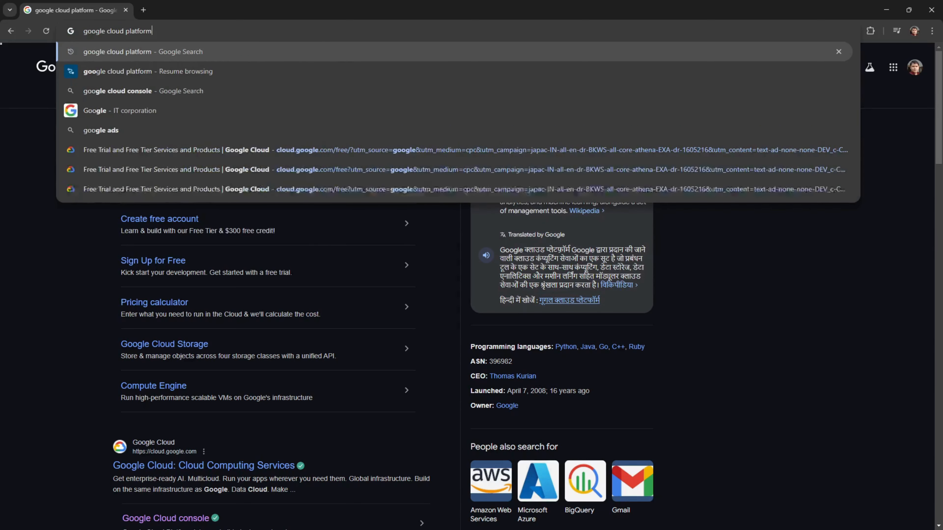
key("Return")
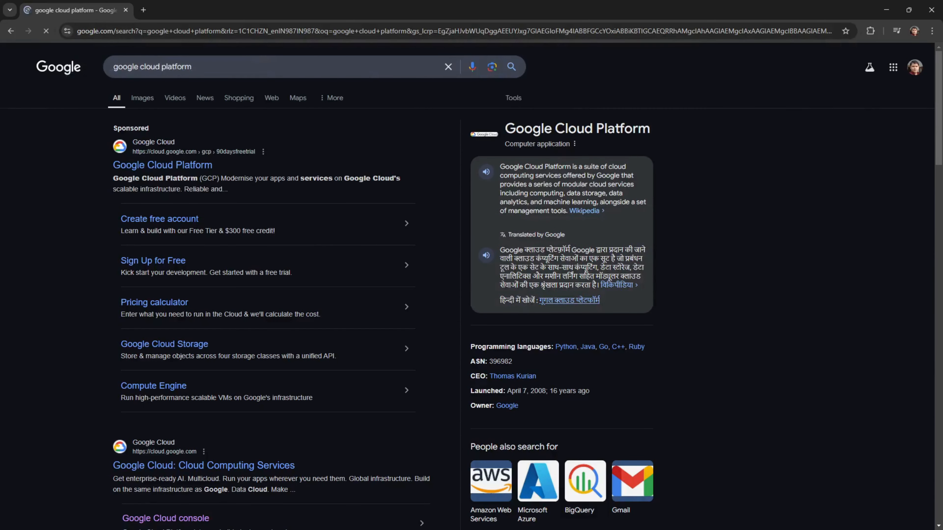
left_click(150, 171)
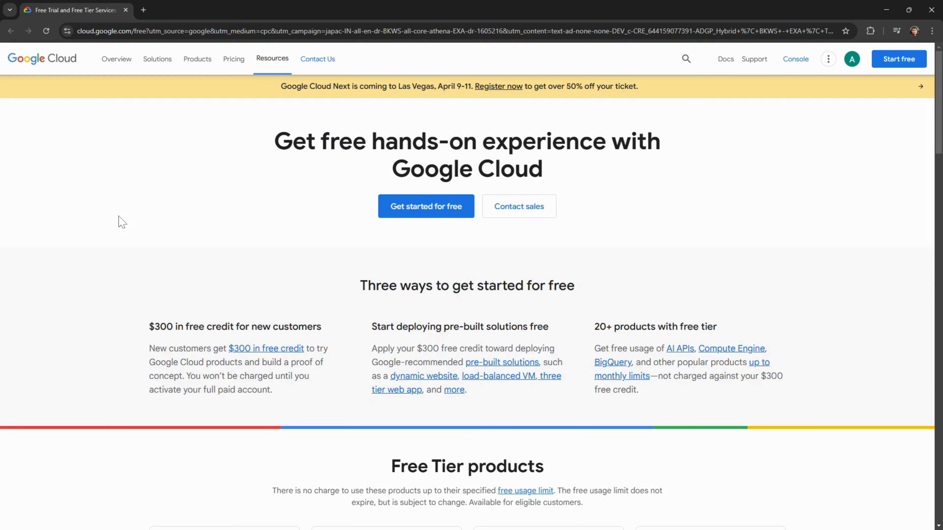
- Start the free trial with $300 credit for 90 days, accepting the terms with country India
left_click(432, 209)
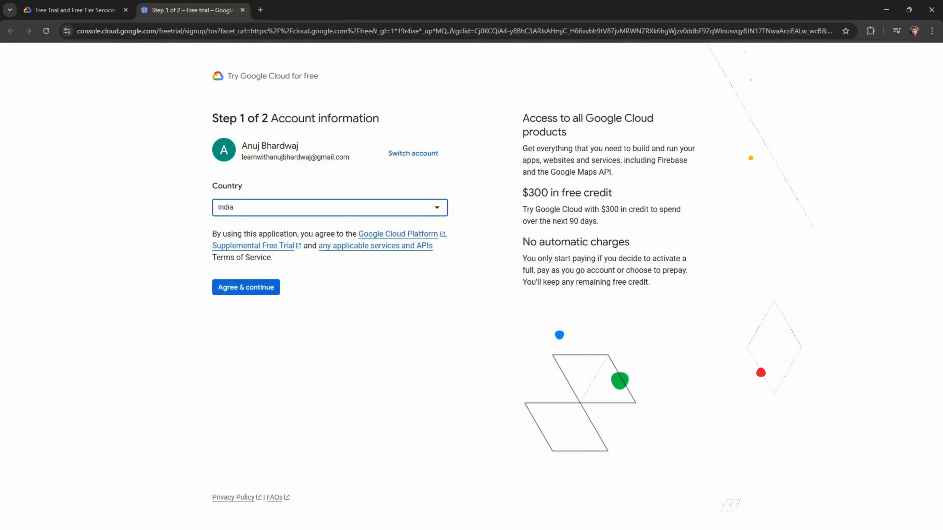
left_click_drag(521, 193, 624, 191)
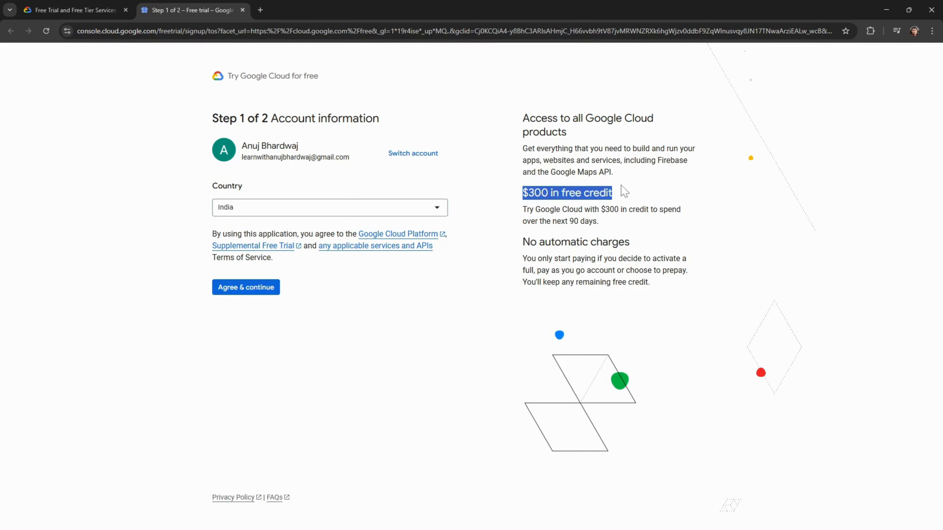
left_click_drag(609, 223, 519, 219)
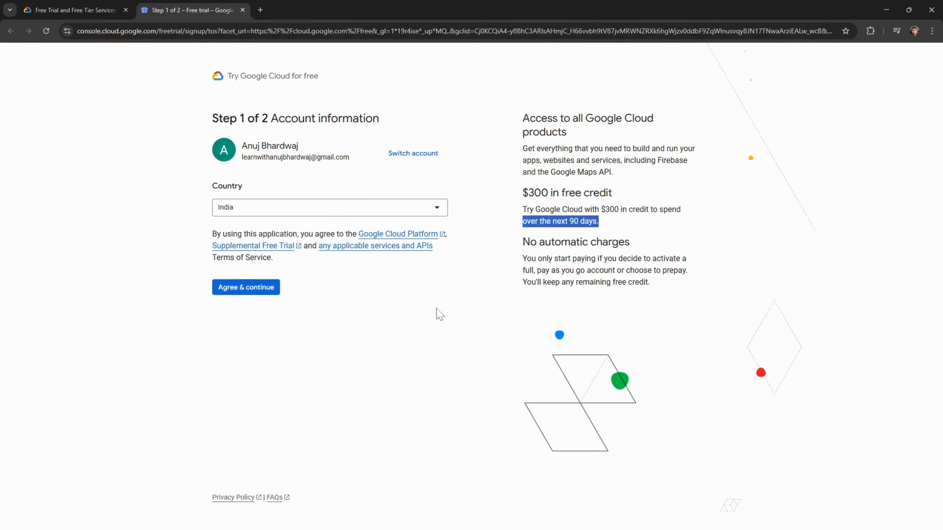
left_click(421, 322)
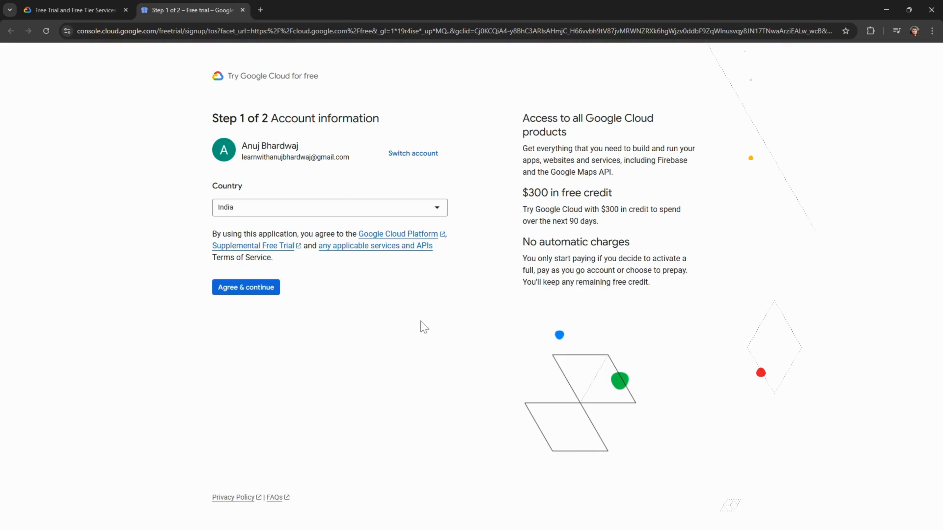
left_click(266, 292)
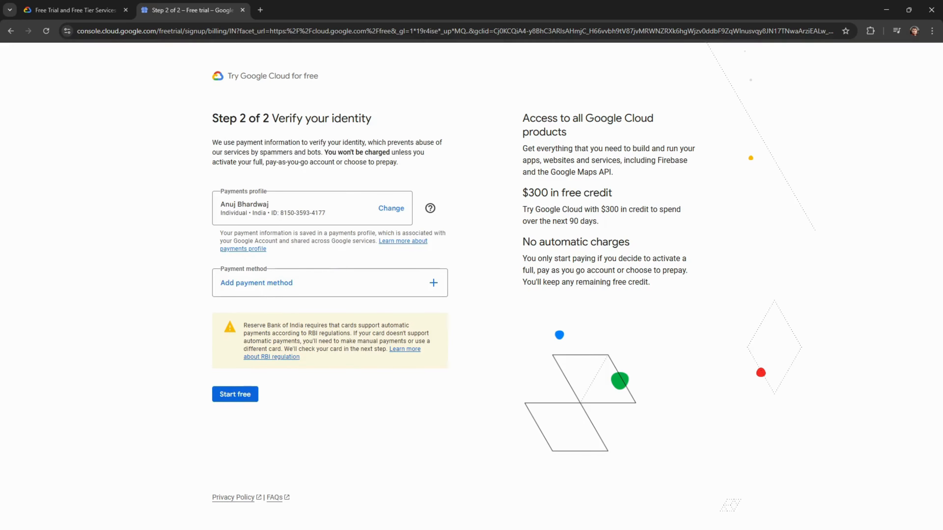
- Zoom the Chrome page to 150%
left_click(932, 31)
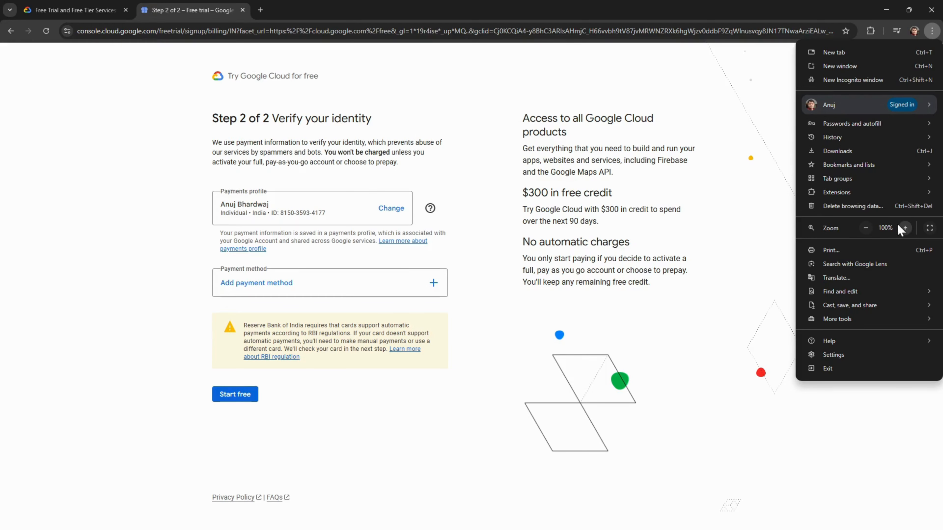
left_click(905, 228)
left_click(905, 228)
left_click(905, 228)
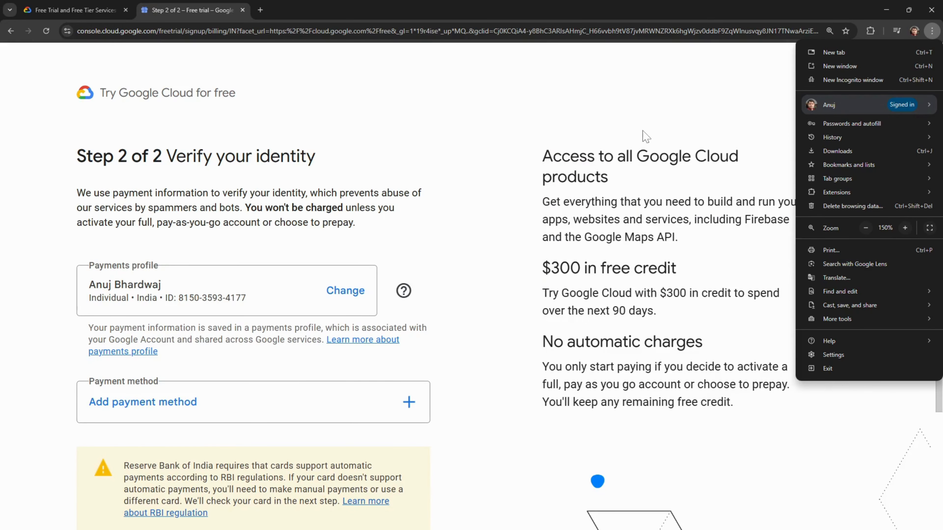
left_click(617, 106)
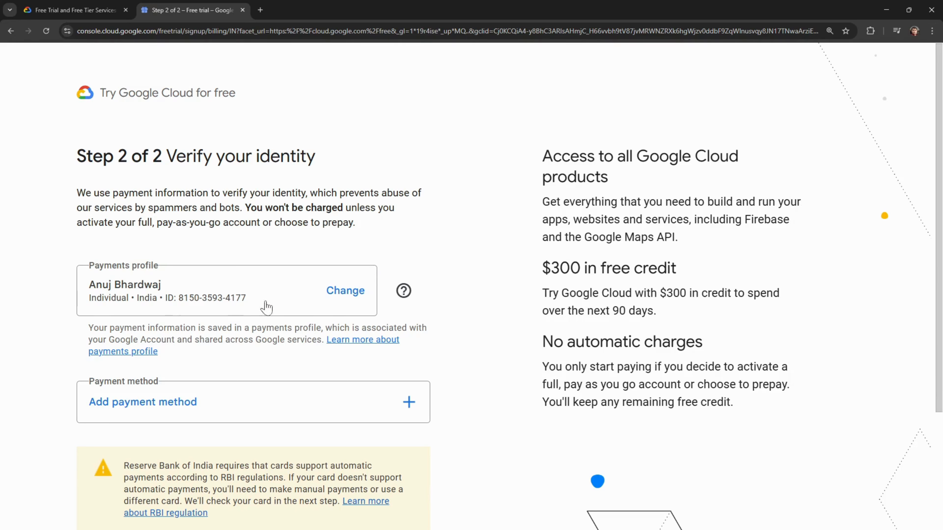
- Click Start free and, after the required-payment warning, open the Add payment method choices
scroll(328, 314, "down", 3)
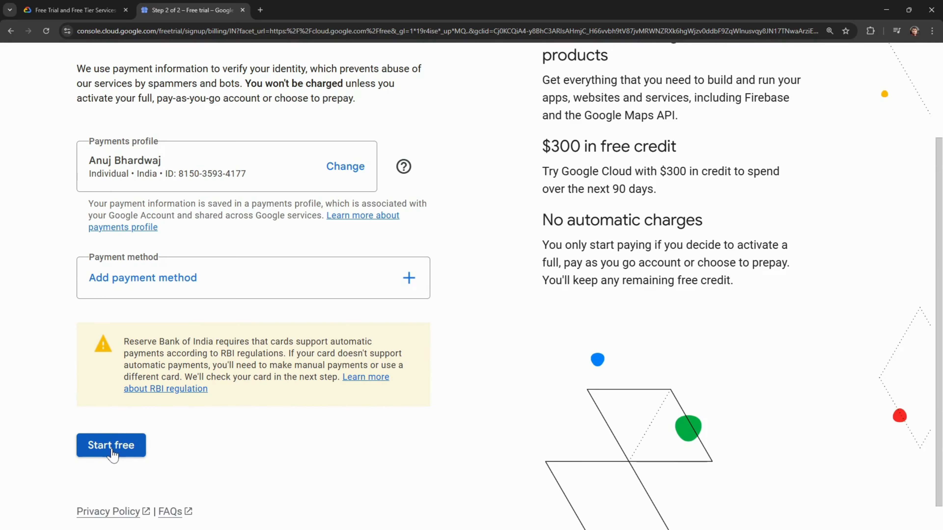
scroll(202, 446, "up", 3)
scroll(204, 447, "down", 2)
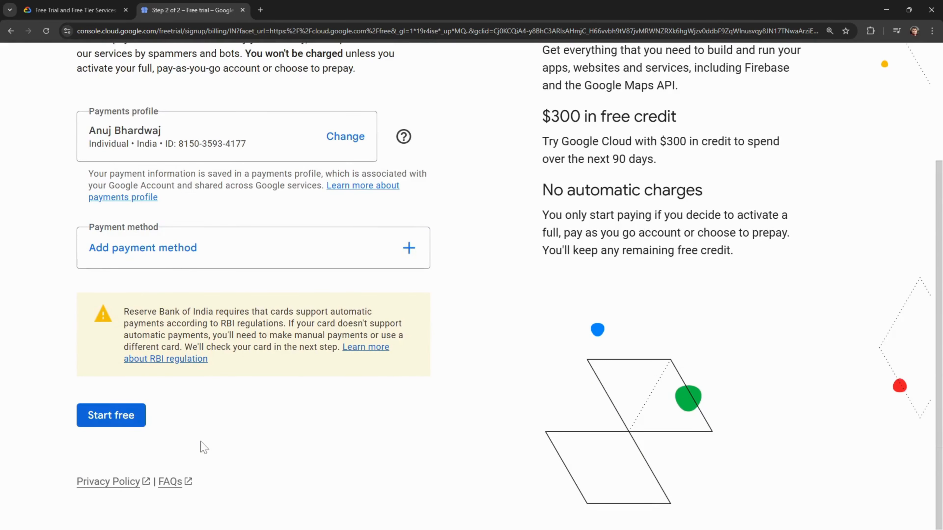
left_click(124, 416)
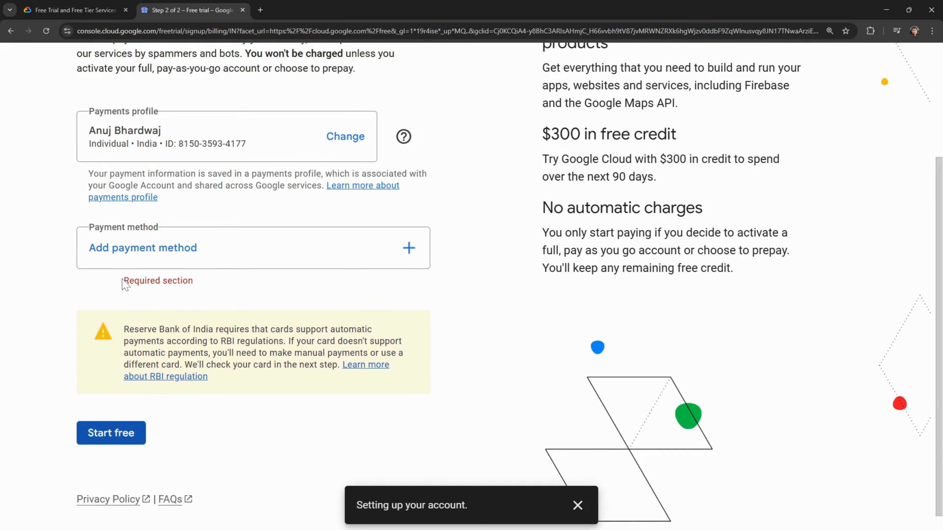
left_click_drag(125, 284, 194, 285)
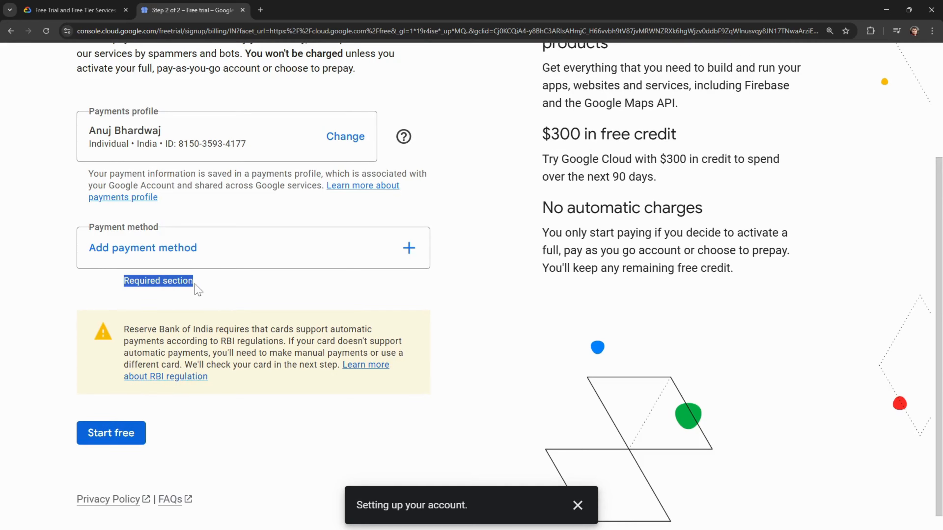
left_click(165, 249)
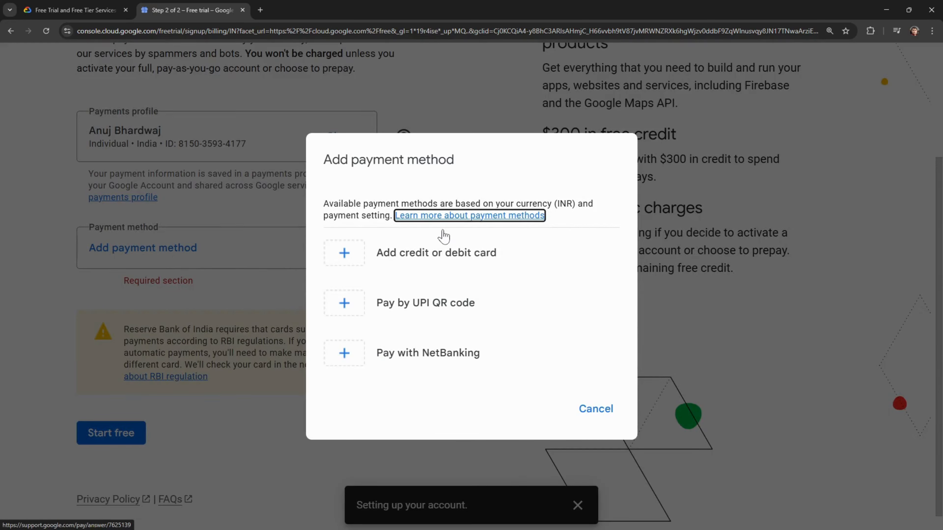
- Choose credit or debit card as payment and begin entering the card details
left_click(442, 260)
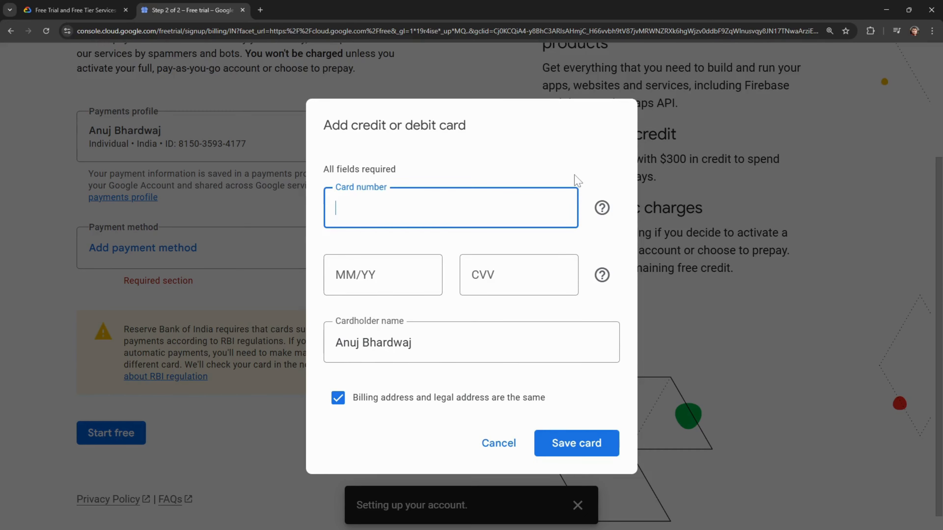
left_click(561, 158)
left_click(456, 207)
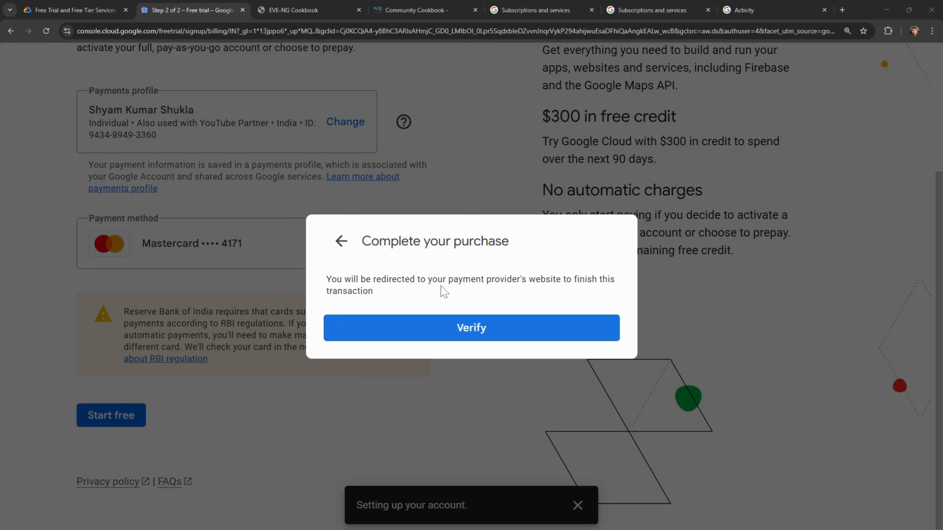
- Verify the card with the payment provider, acknowledge the in-review message and close the payments window
left_click(469, 328)
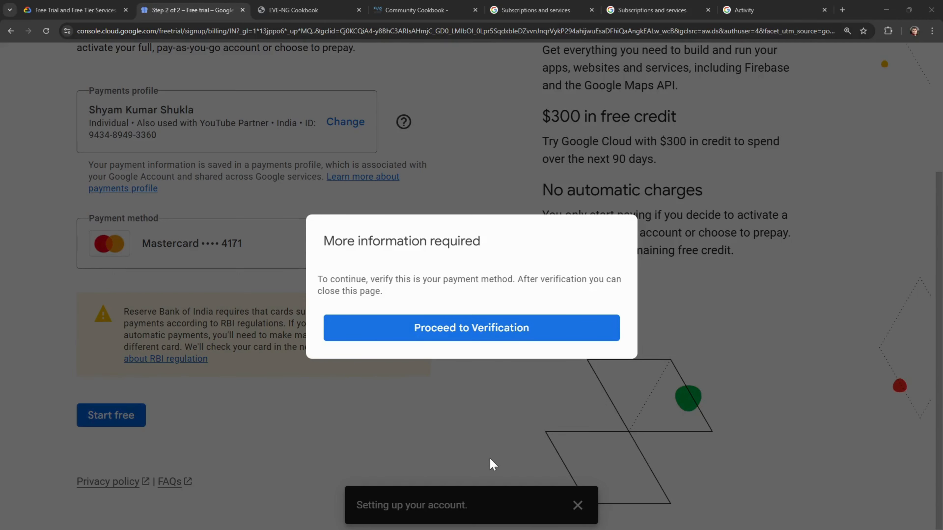
left_click(502, 336)
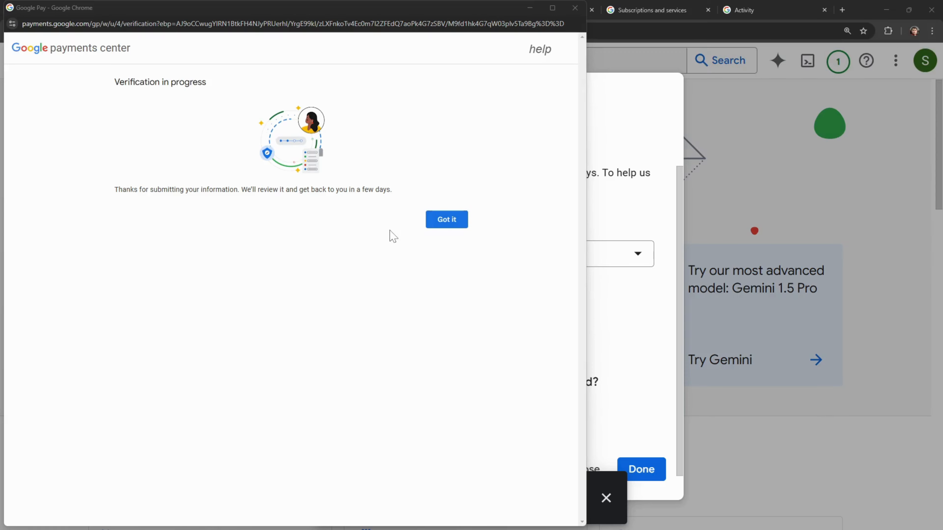
left_click(449, 223)
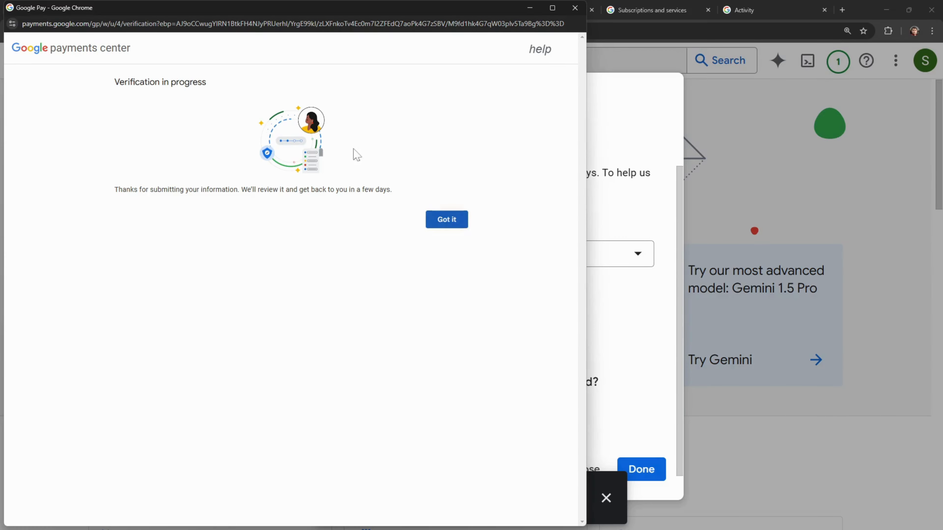
left_click(575, 8)
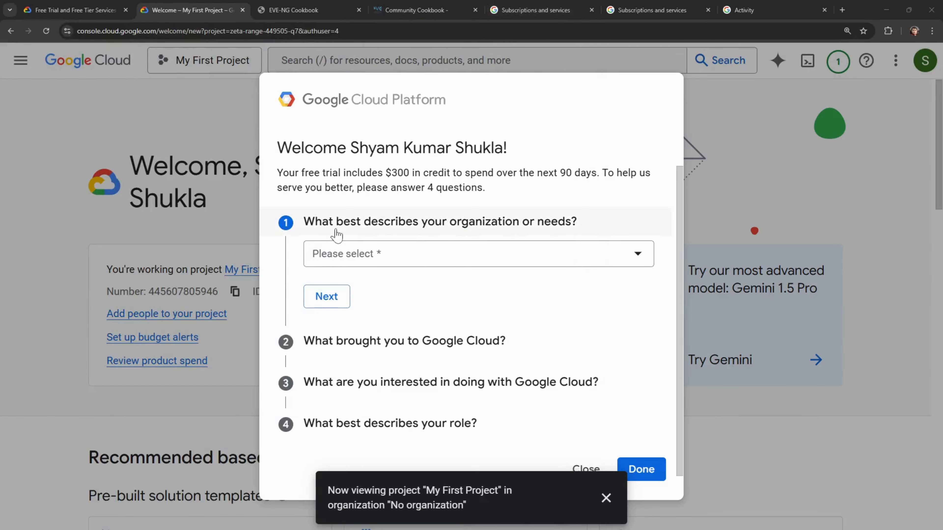
- Answer the organization-type question with Other, adding a short description
scroll(446, 267, "down", 1)
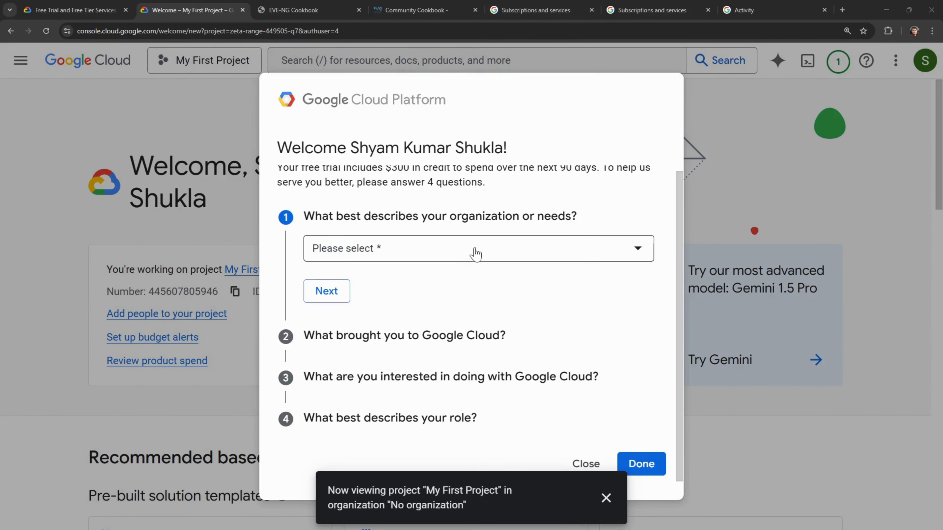
left_click(474, 255)
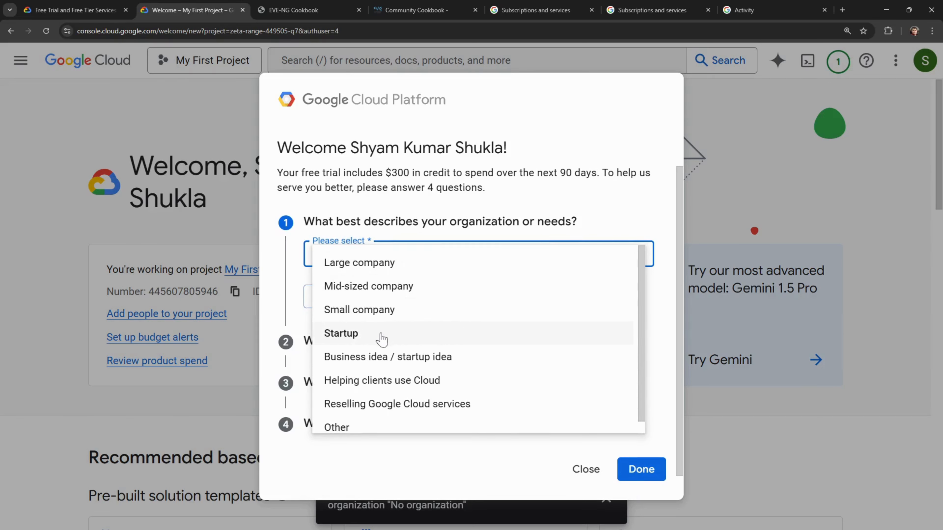
scroll(381, 339, "down", 1)
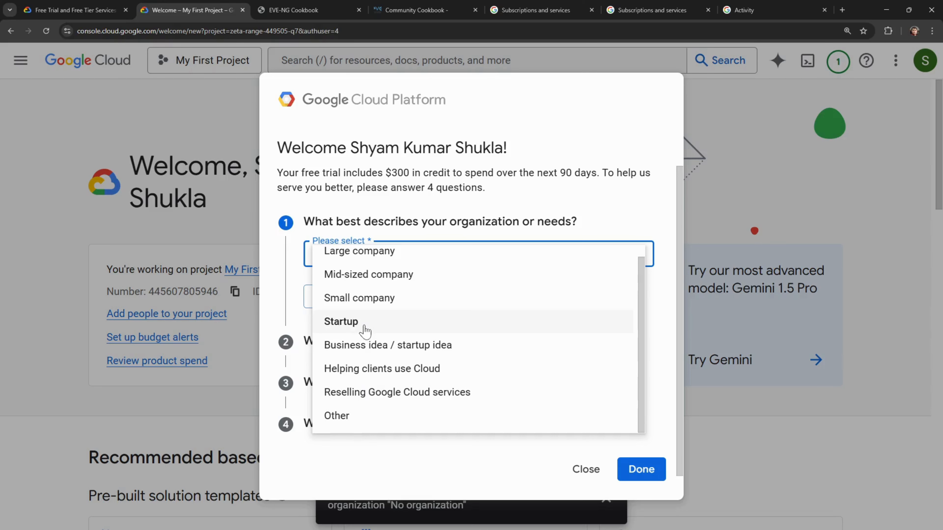
left_click(355, 420)
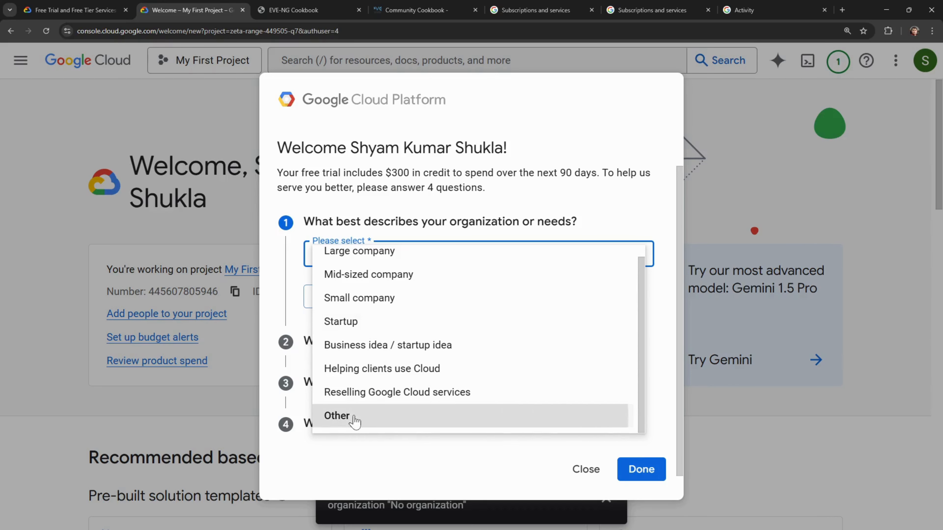
left_click(366, 301)
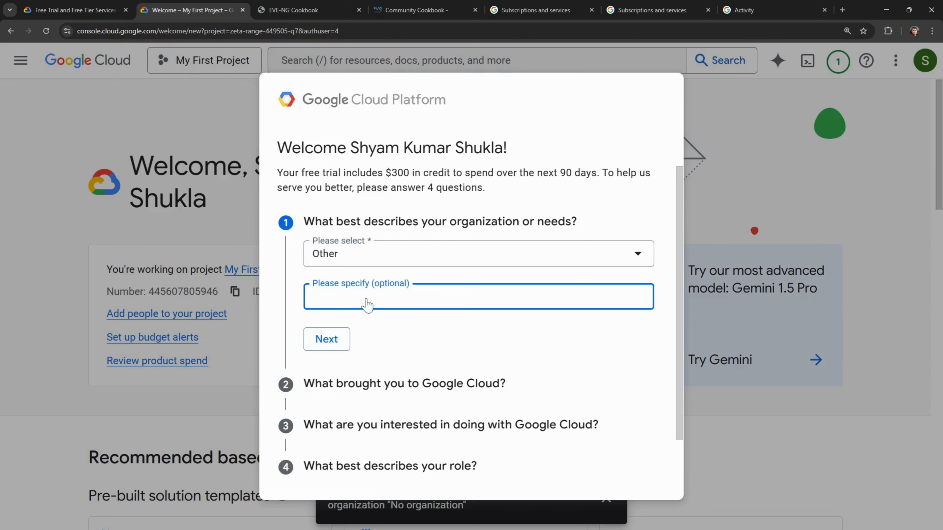
type("Individual")
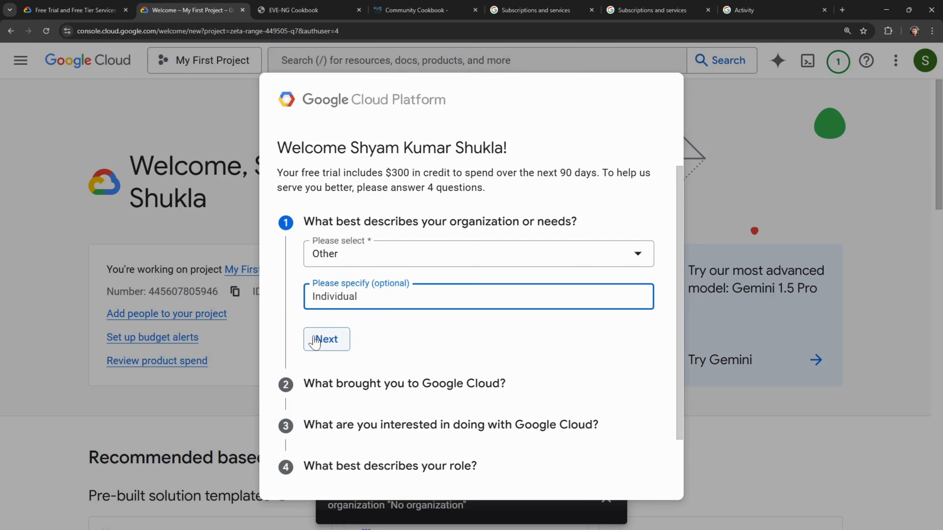
left_click(324, 339)
- Answer what brought you here with 'Learn about specific products, services and APIs'
left_click(384, 299)
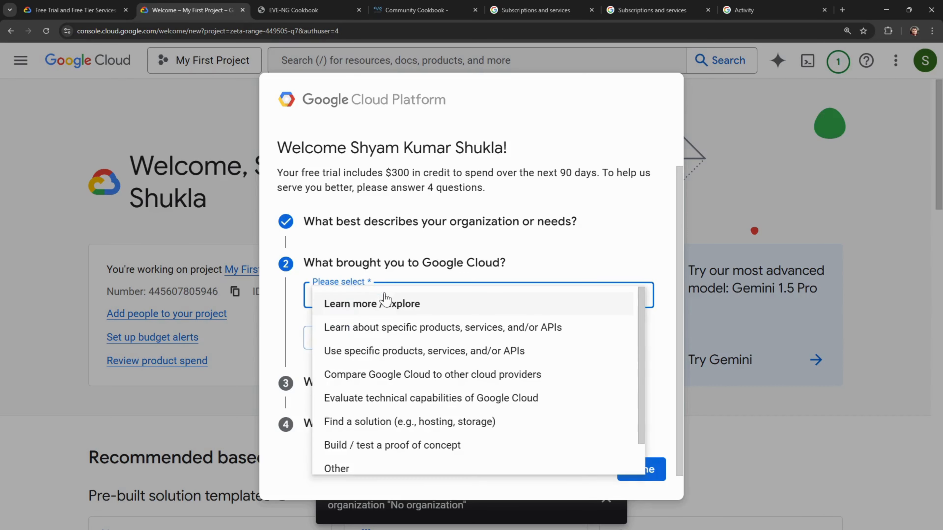
left_click(386, 327)
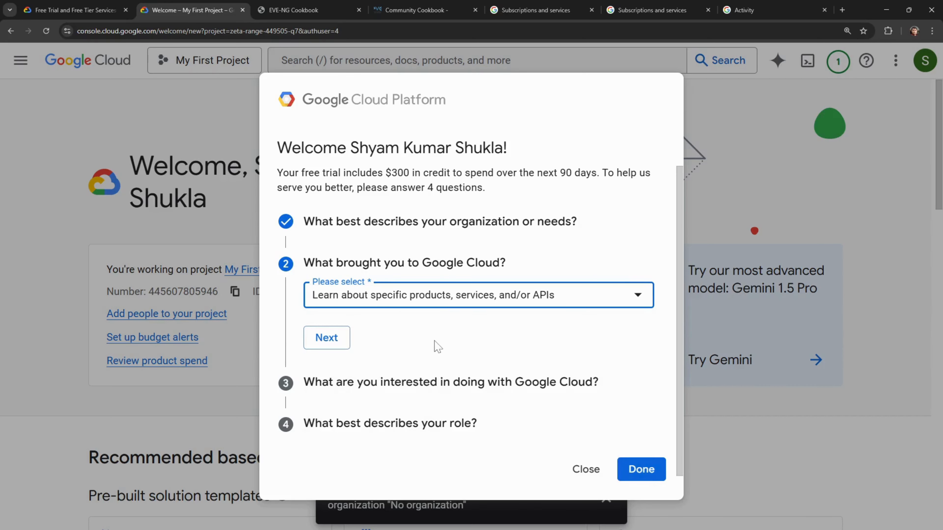
left_click(344, 338)
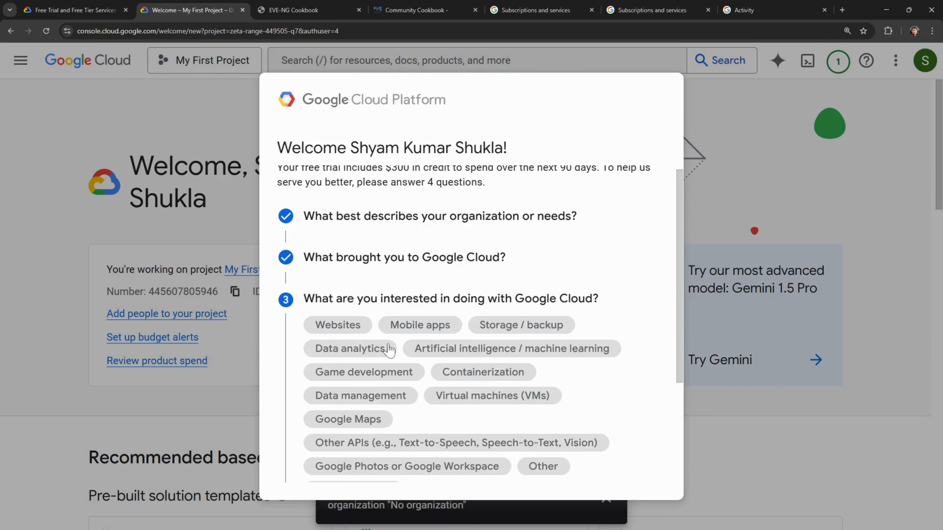
- Select virtual machines, storage and backup, and websites as interests
scroll(415, 360, "down", 1)
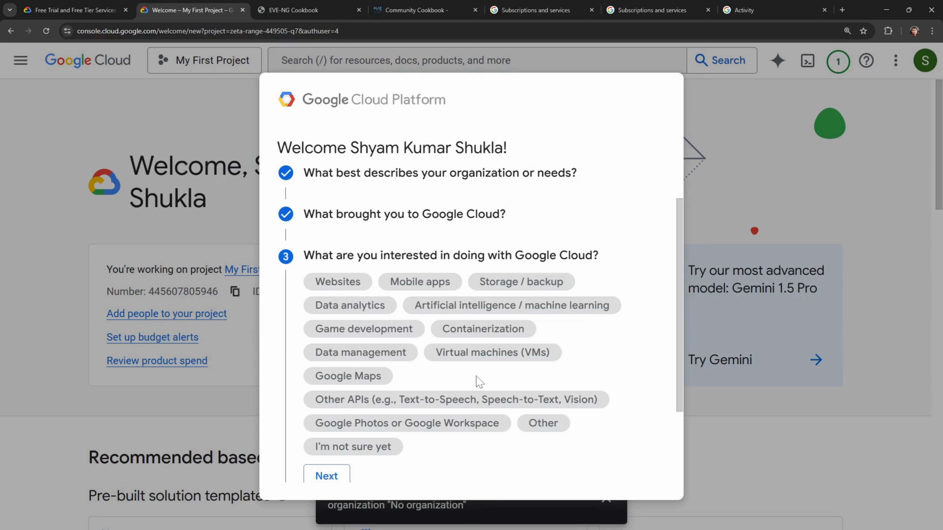
scroll(479, 382, "down", 1)
scroll(477, 382, "up", 1)
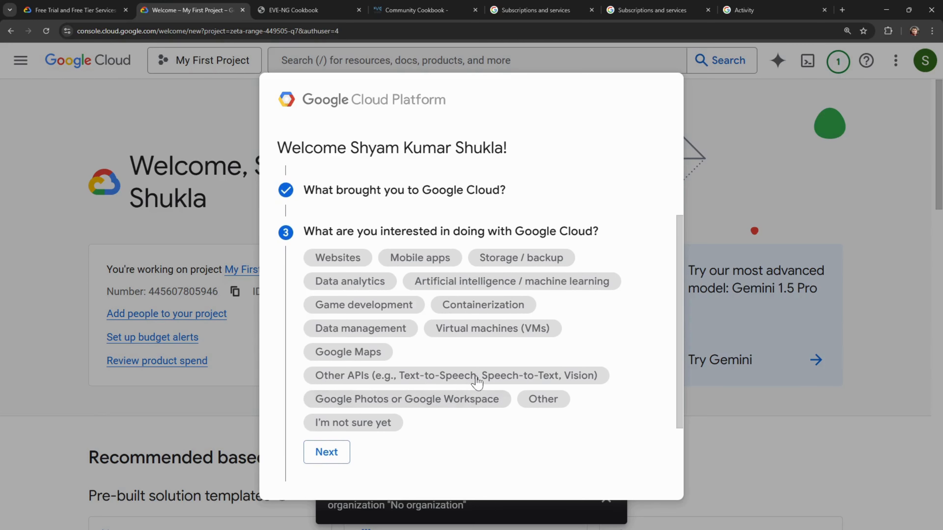
left_click(480, 337)
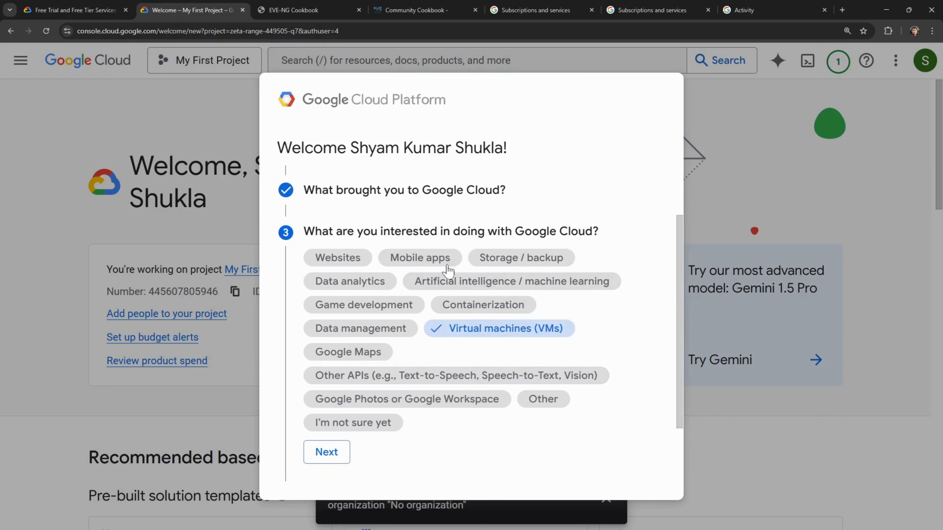
left_click(488, 267)
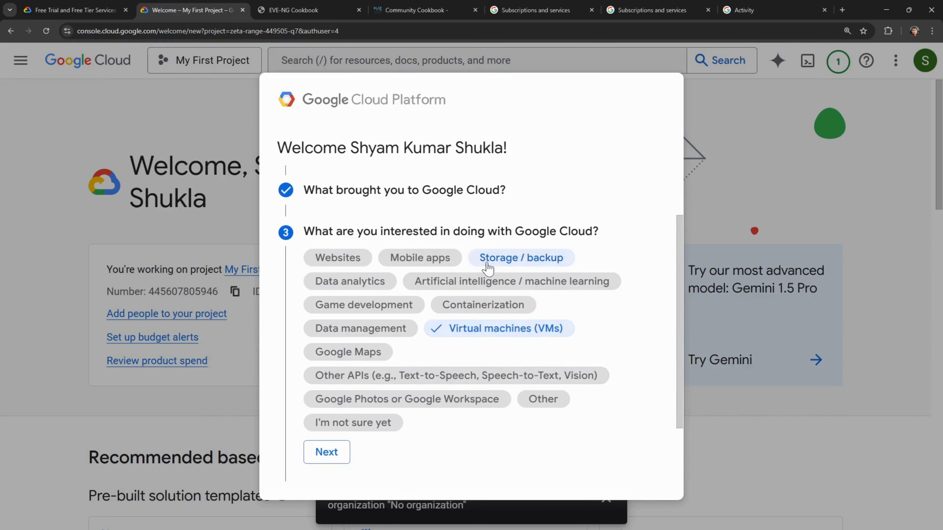
left_click(336, 262)
left_click(328, 459)
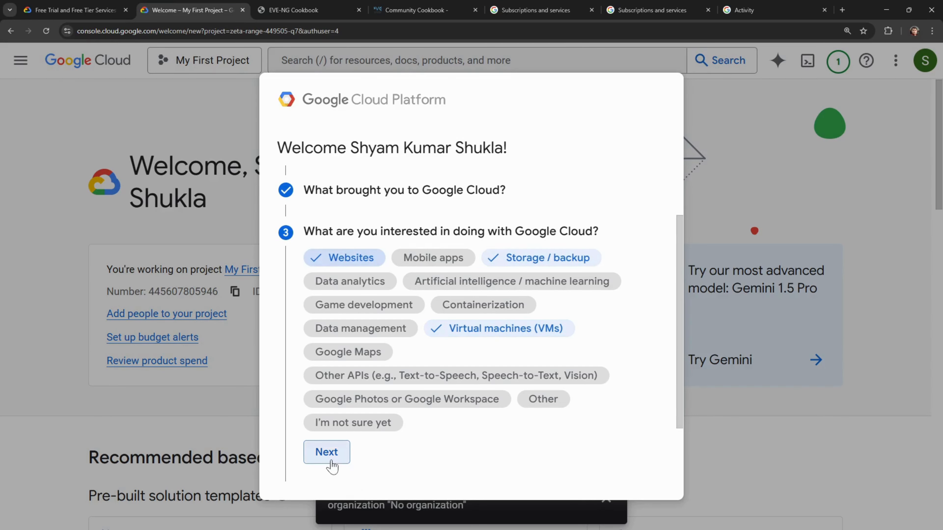
- Choose Security Professional as the role and finish the questionnaire with Done
left_click(445, 400)
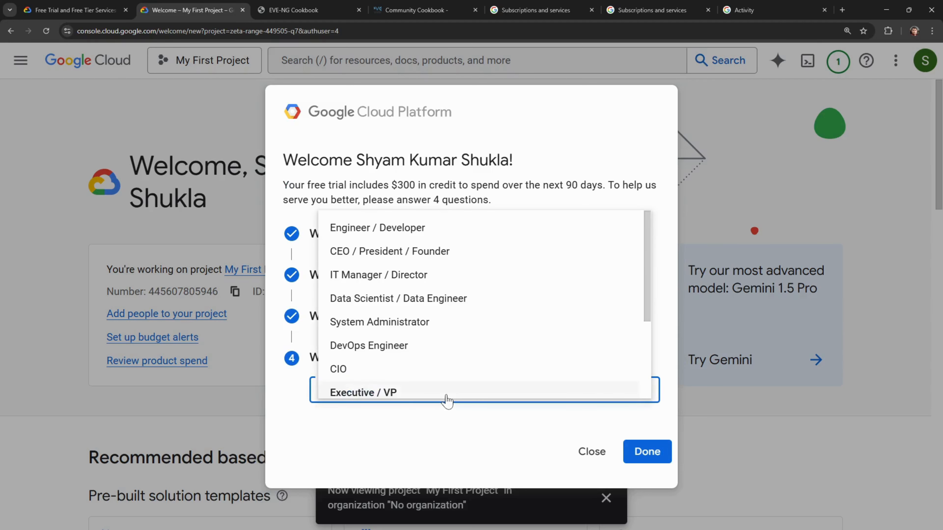
scroll(438, 335, "down", 2)
scroll(438, 335, "up", 2)
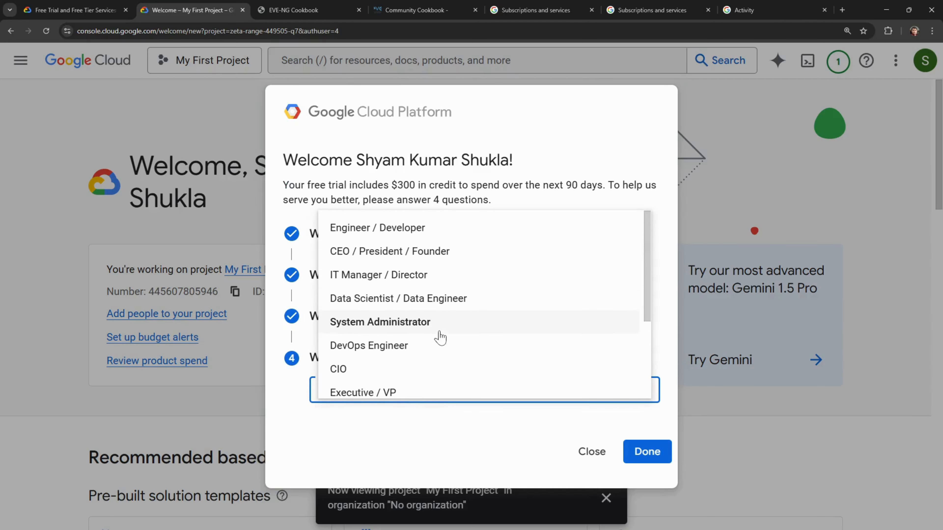
scroll(440, 337, "down", 1)
scroll(439, 336, "down", 3)
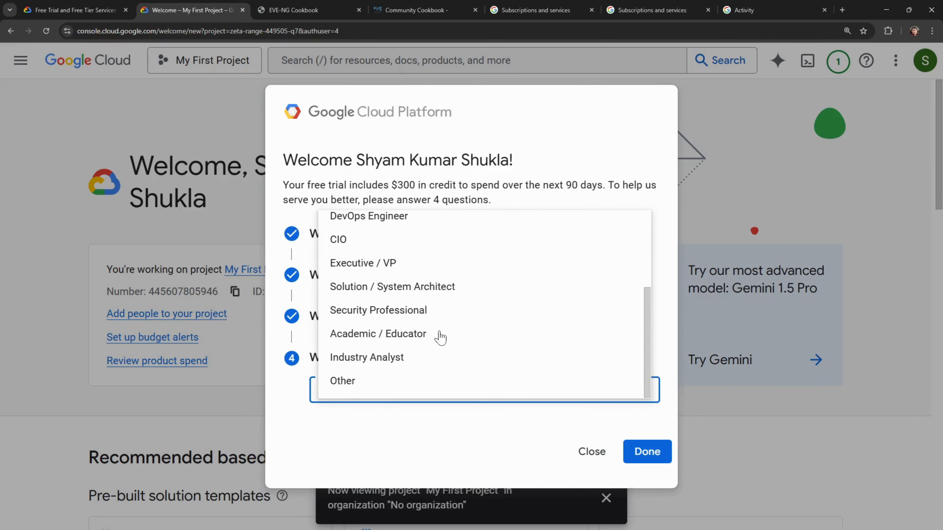
left_click(403, 322)
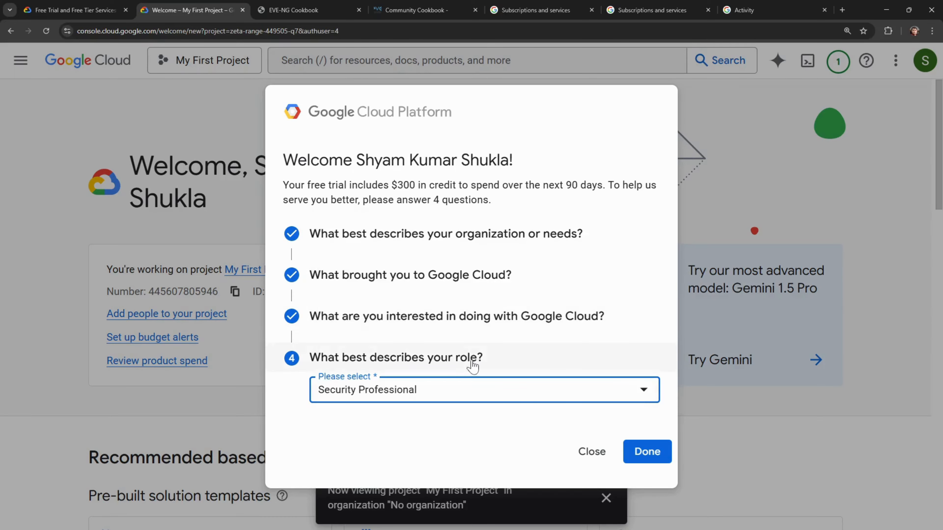
left_click(650, 449)
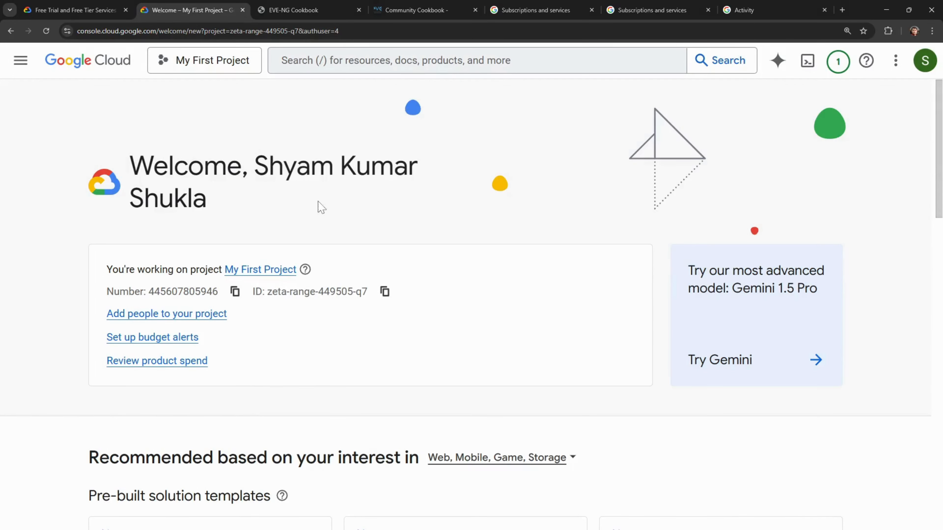
scroll(321, 207, "down", 5)
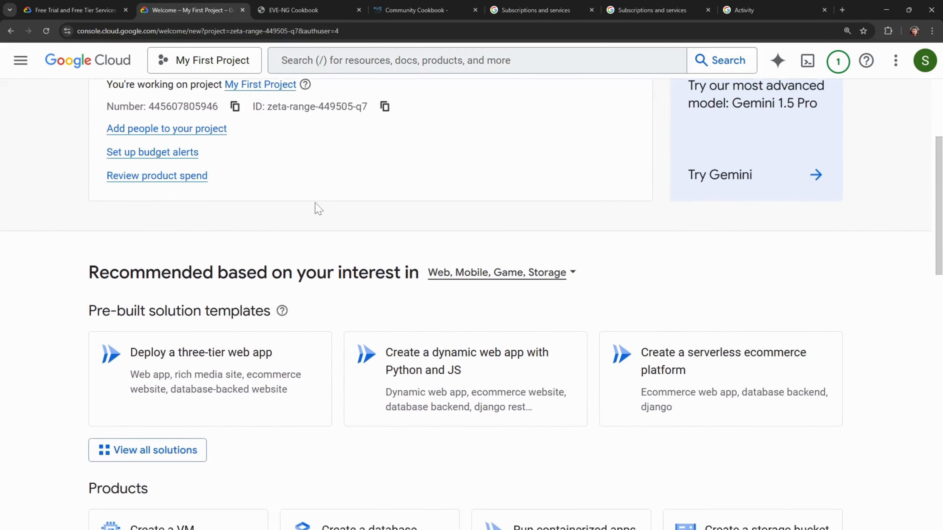
scroll(315, 203, "down", 2)
- Create a new project named EVE-NG, then reopen the project list
scroll(314, 207, "down", 3)
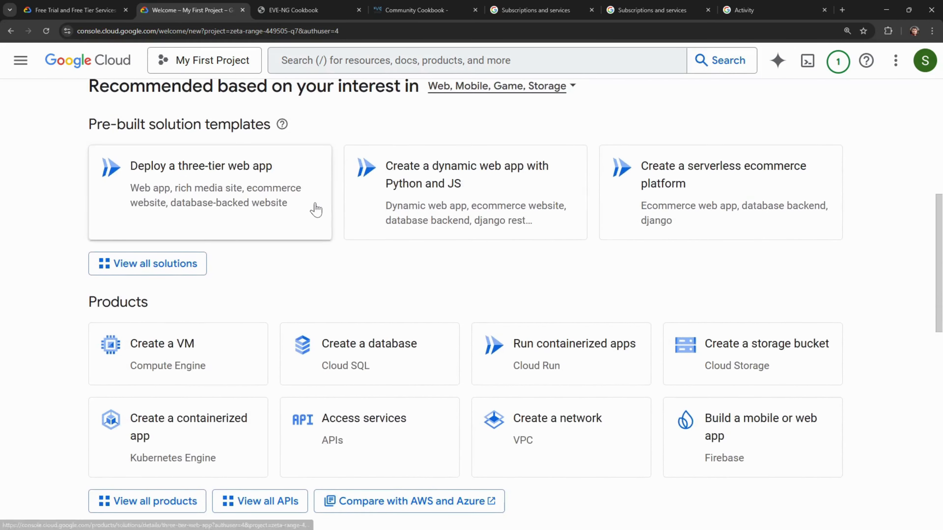
scroll(358, 291, "up", 1)
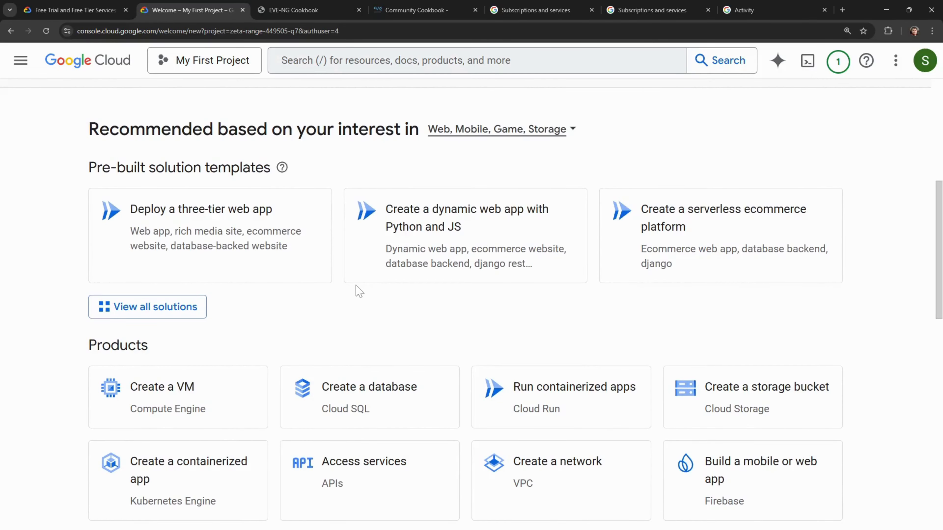
left_click(211, 64)
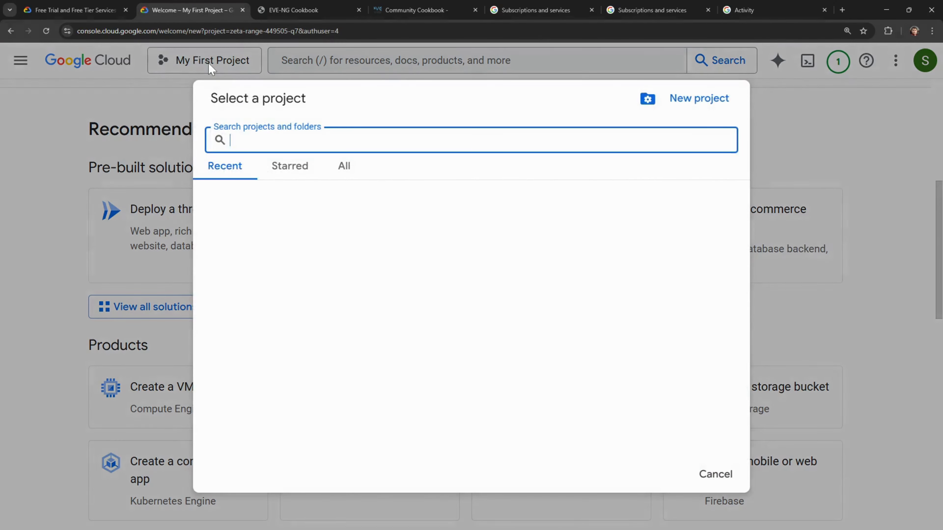
left_click(698, 99)
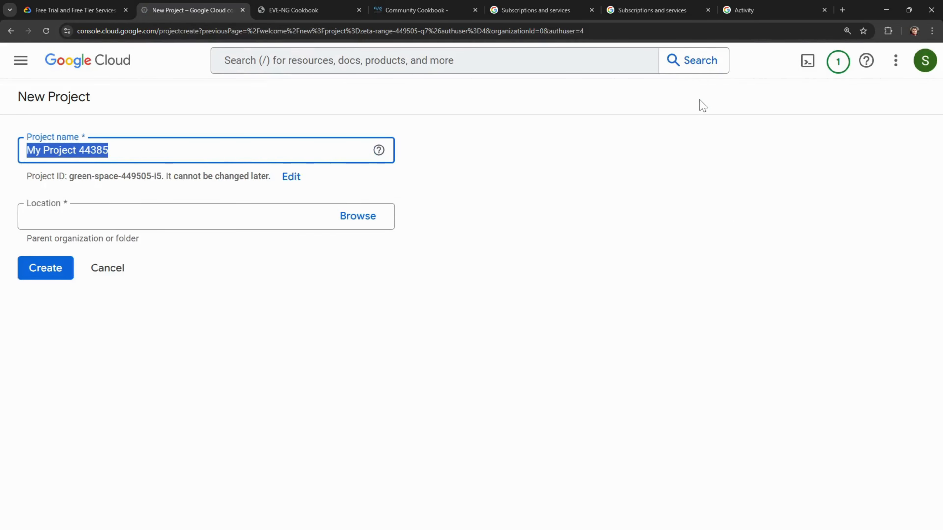
type("EVE")
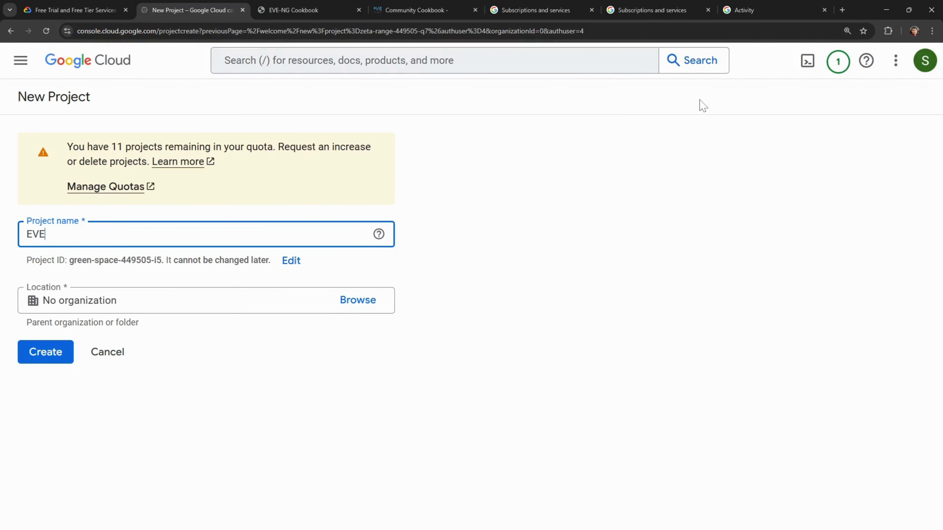
type("-NG")
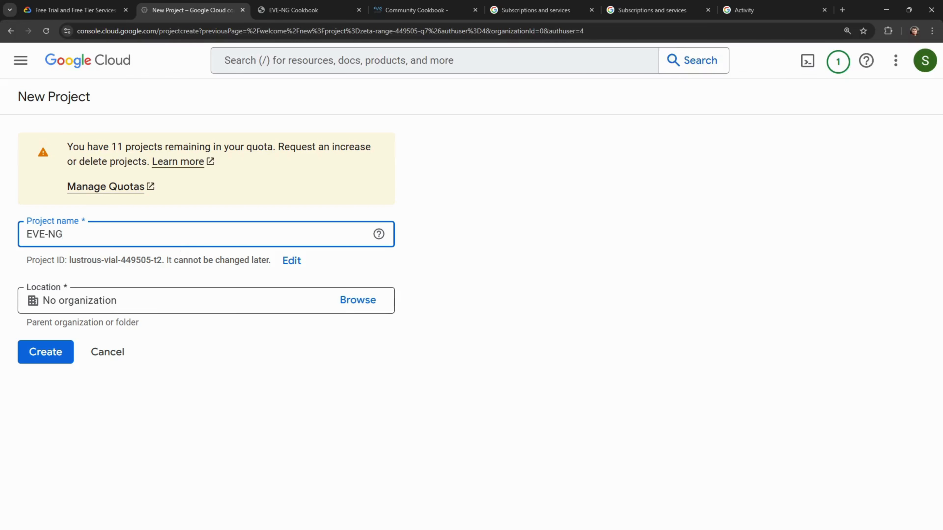
key("Tab")
left_click(59, 352)
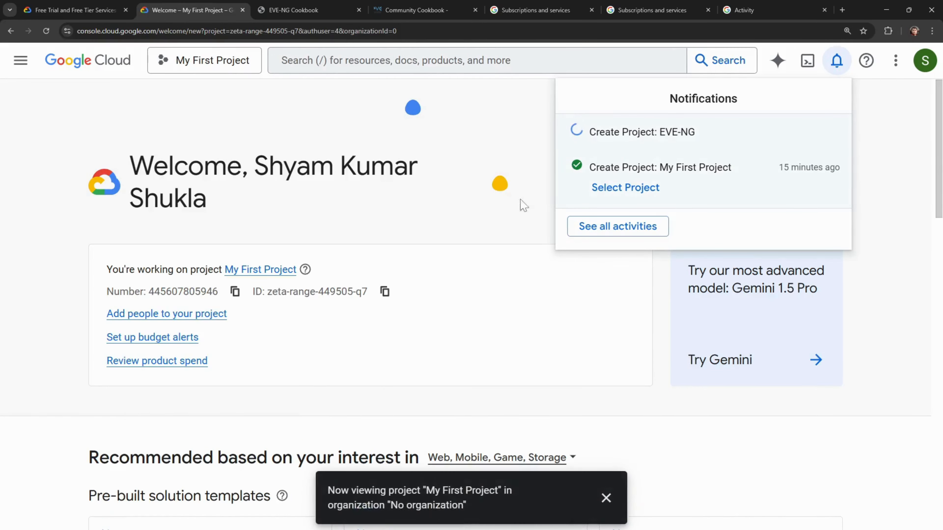
left_click(207, 63)
left_click(207, 63)
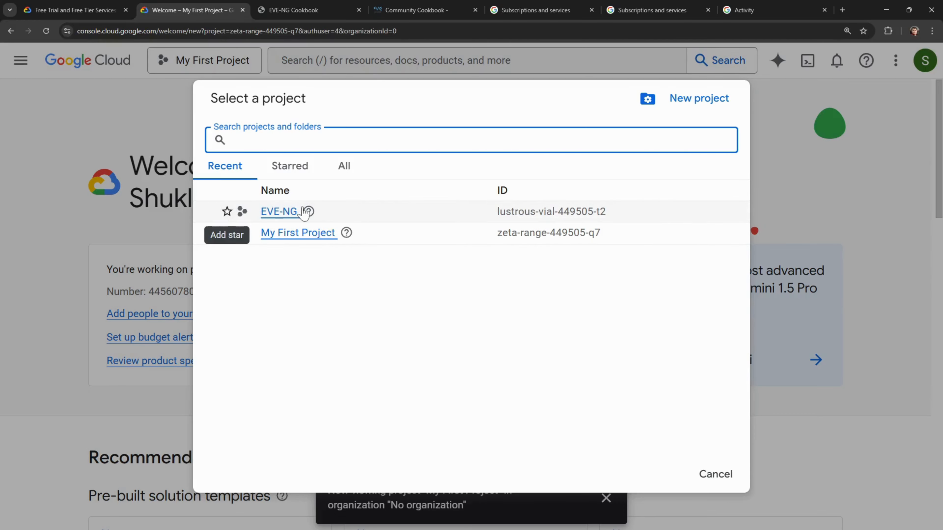
- Switch to the EVE-NG project and open the Create a VM card under Products
left_click(276, 211)
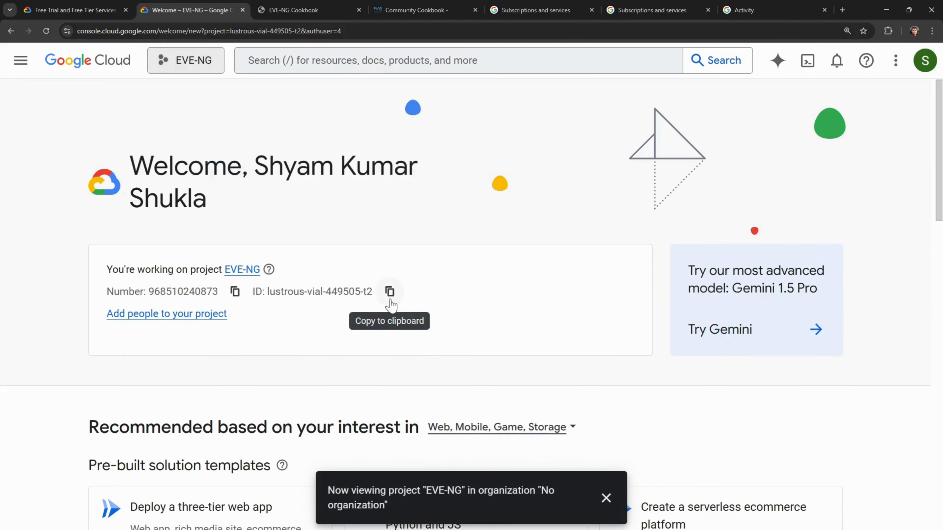
scroll(471, 309, "down", 8)
scroll(471, 309, "down", 5)
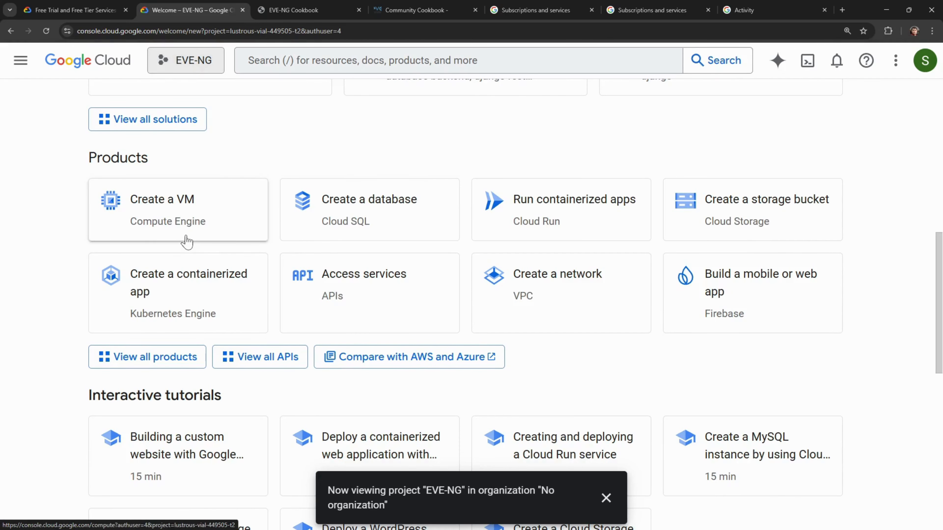
scroll(186, 256, "down", 3)
scroll(185, 238, "up", 3)
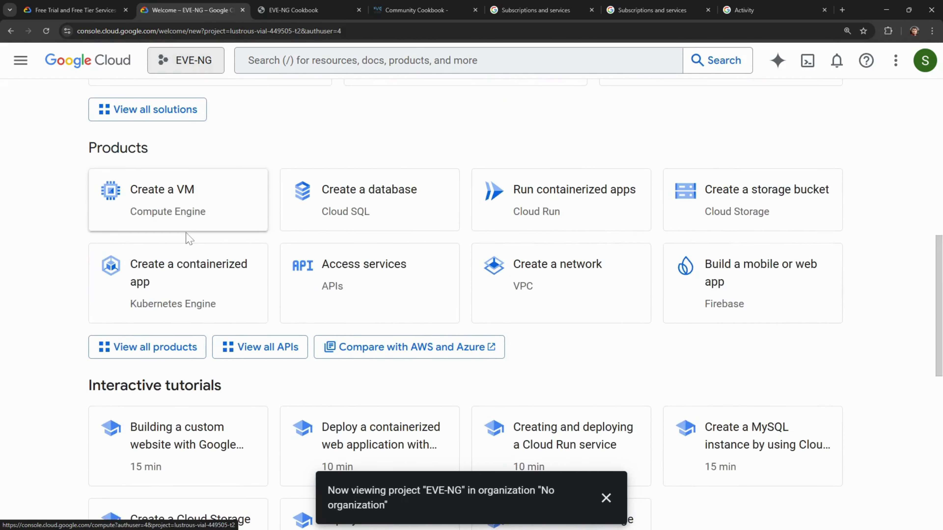
left_click(160, 194)
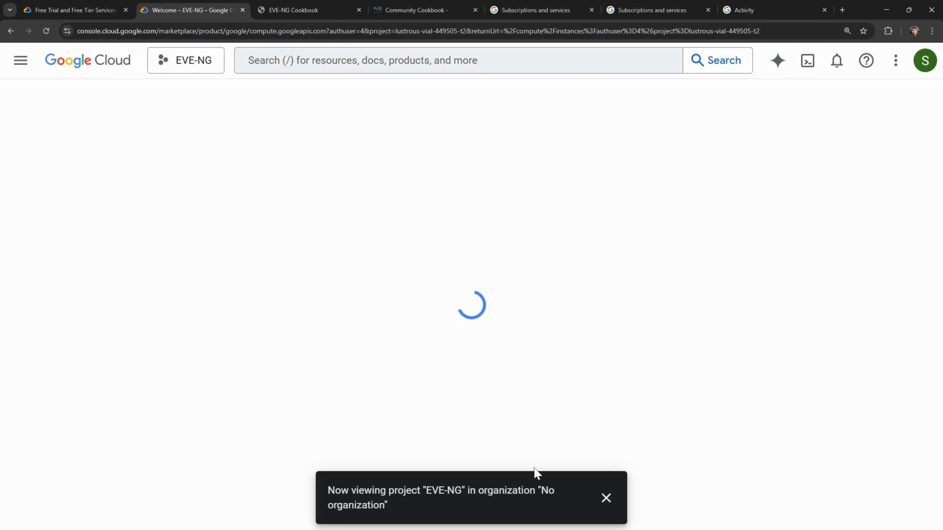
left_click(606, 496)
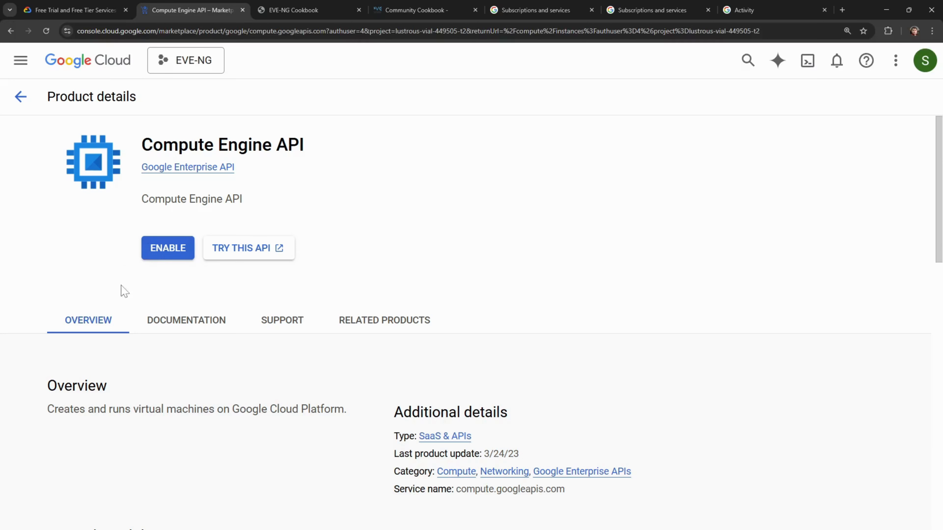
- Try enabling the Compute Engine API, then choose Manage billing accounts from the billing notice
left_click(169, 253)
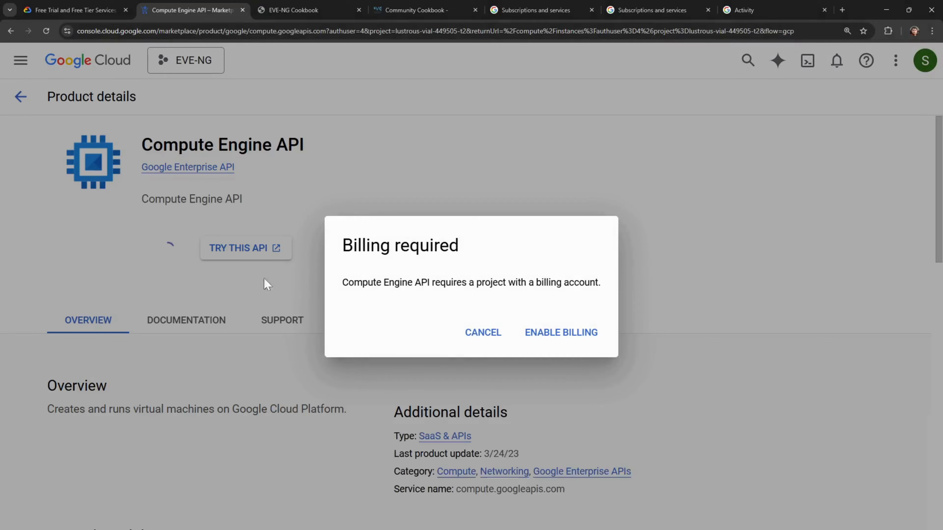
left_click(561, 333)
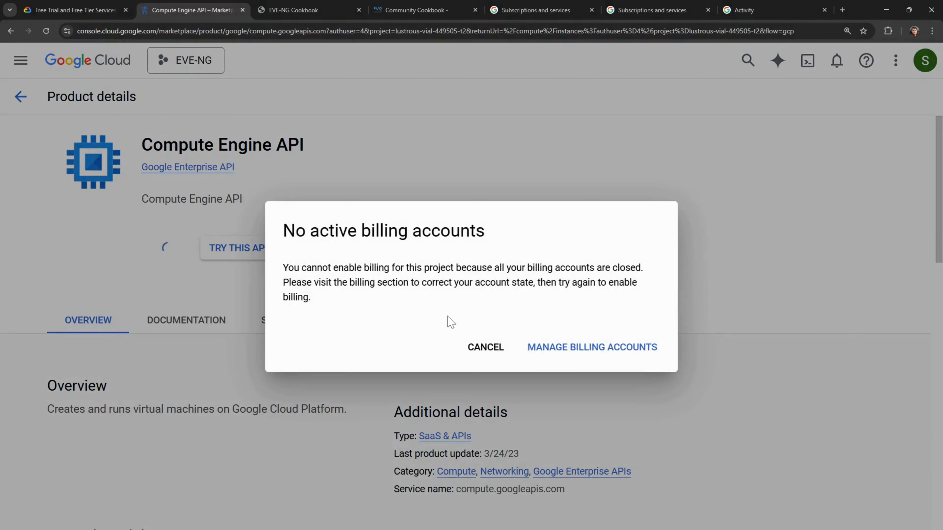
left_click(591, 359)
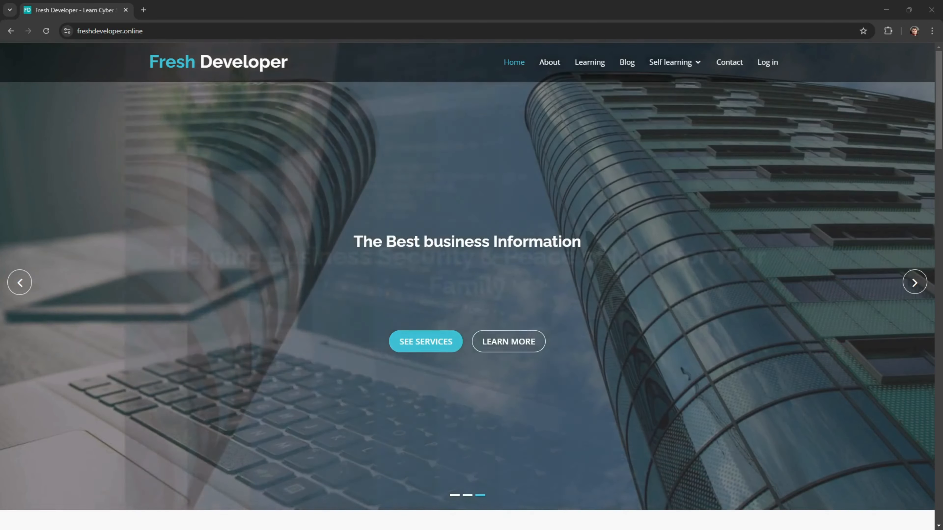
- Search Google for 'google cloud platform' in a new tab
left_click(143, 10)
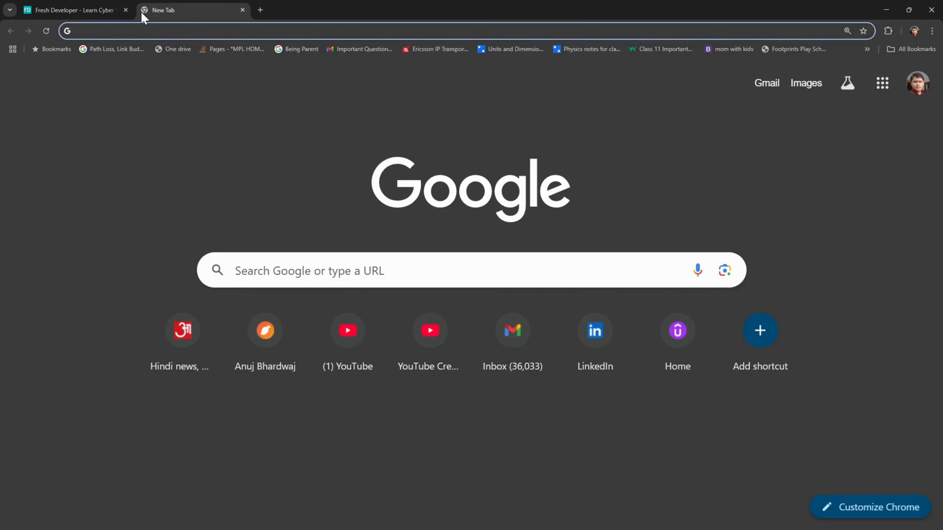
type("goo")
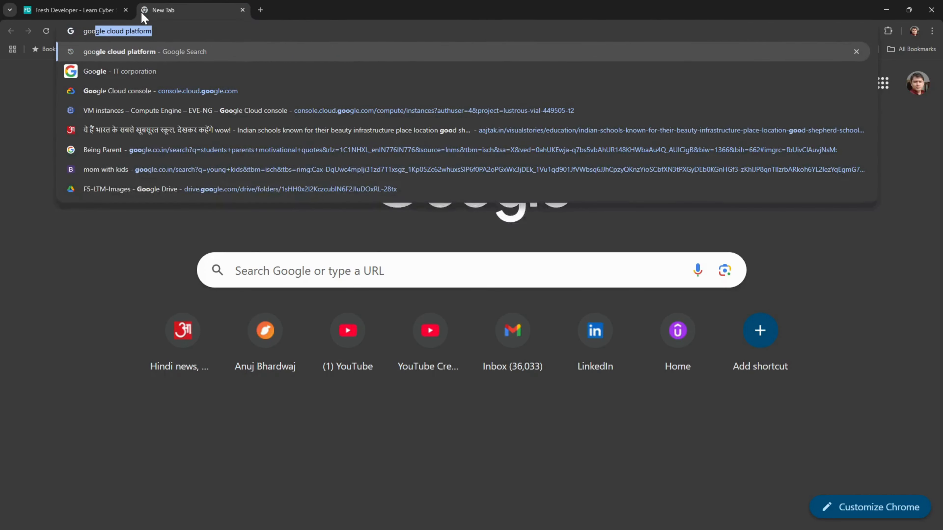
key("Return")
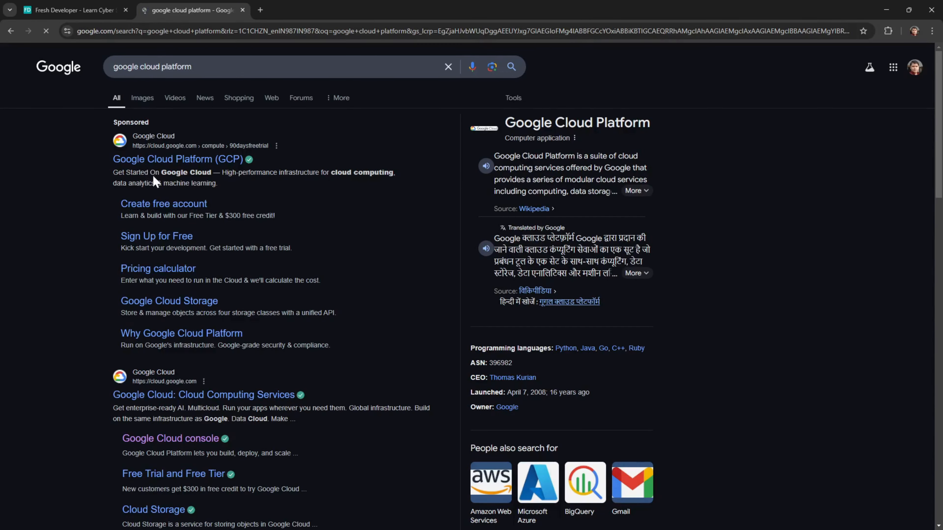
- Open console.cloud.google.com in another tab and move it into its own window
left_click(264, 11)
type("console.cloud.google.com")
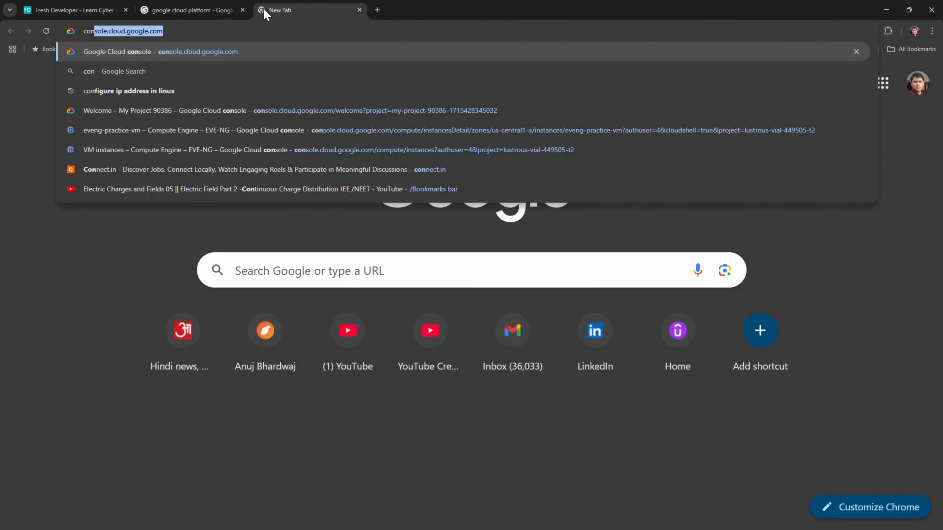
key("Right")
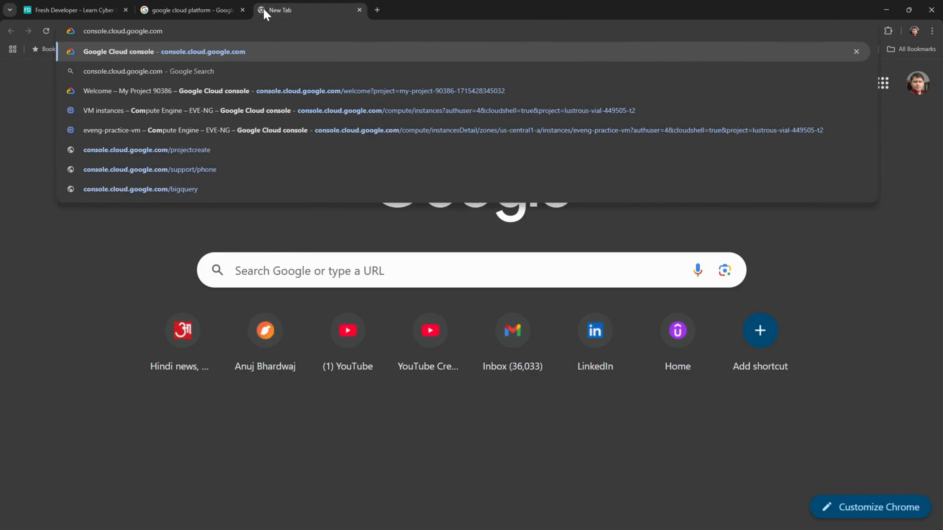
key("Return")
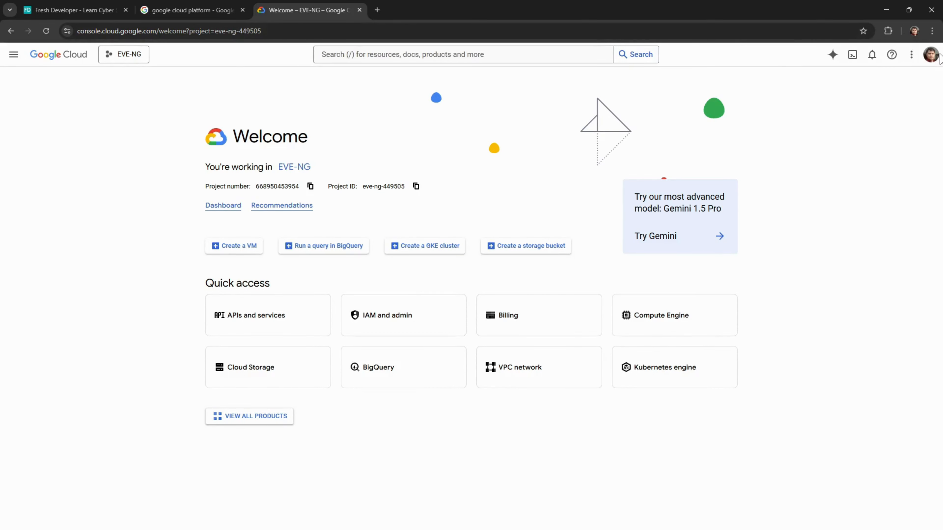
left_click(935, 60)
left_click(934, 60)
left_click_drag(316, 15, 0, 126)
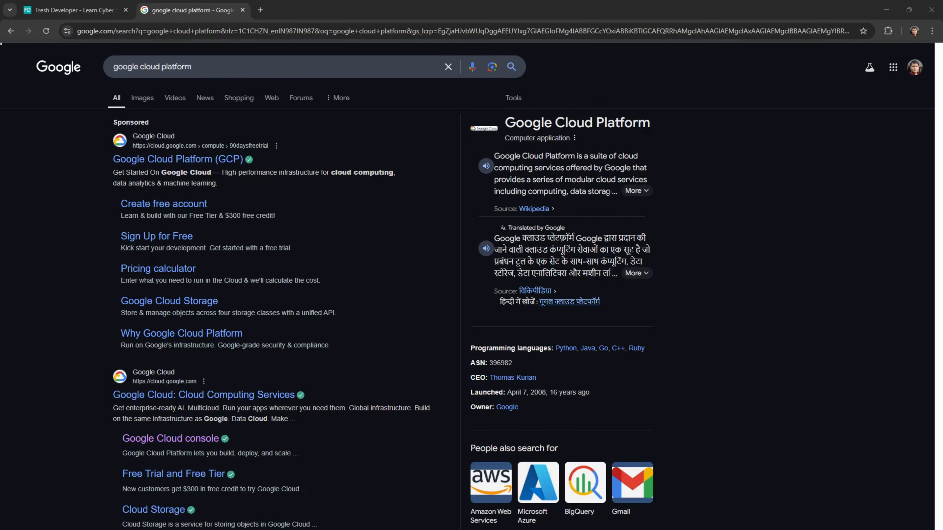
left_click_drag(0, 108, 366, 104)
- Maximize the console window and scroll down the EVE-NG project's free-trial Welcome page
double_click(372, 103)
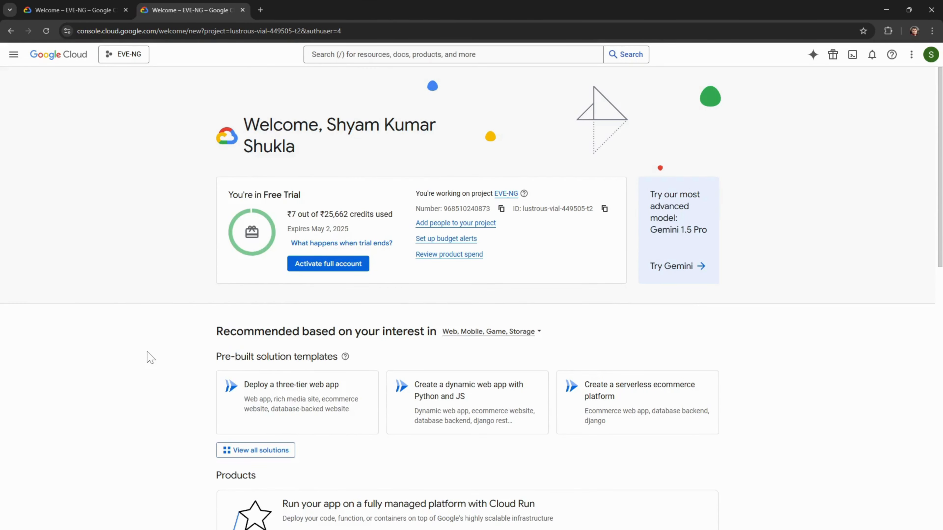
scroll(150, 358, "down", 1)
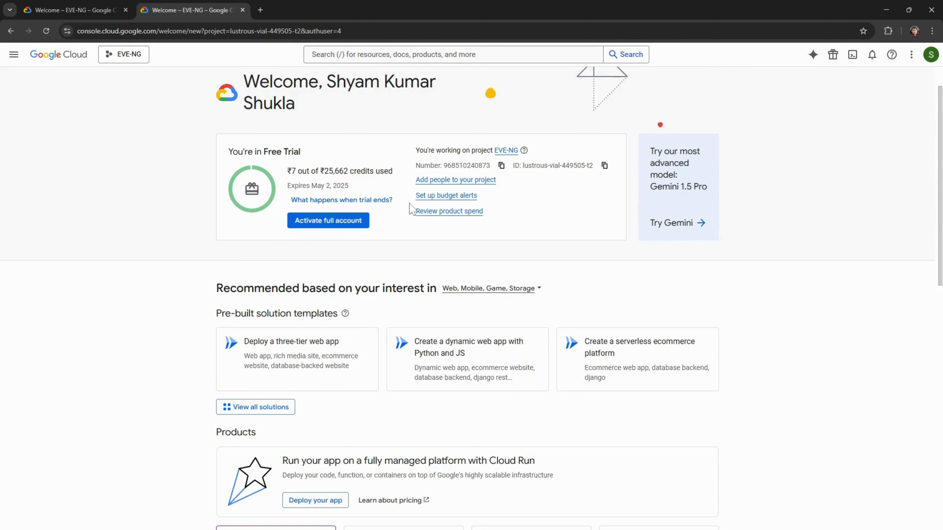
scroll(421, 258, "down", 1)
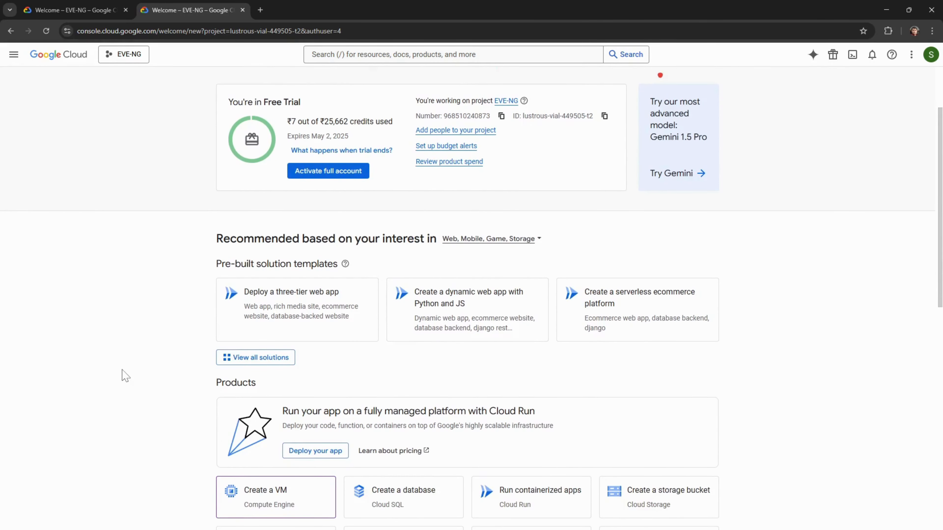
scroll(125, 375, "down", 2)
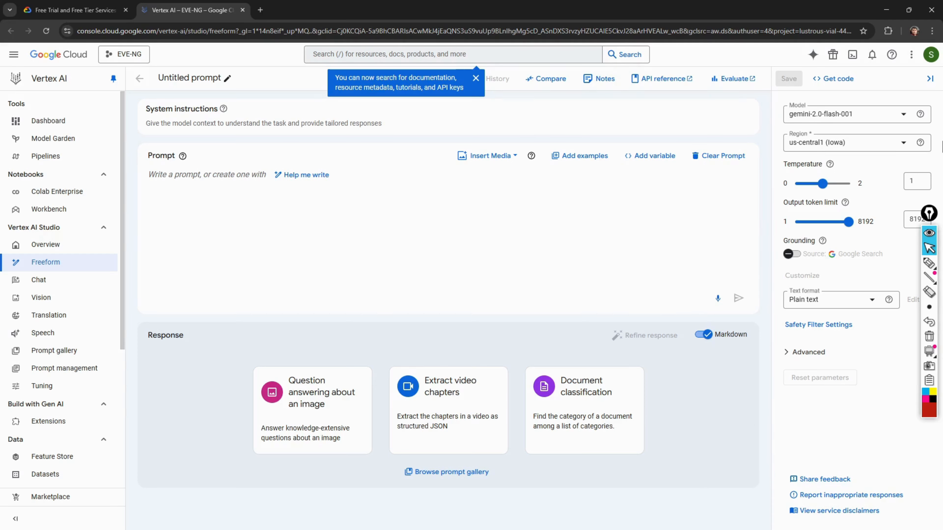
- Activate Cloud Shell from the top bar and confirm with Continue
left_click(852, 56)
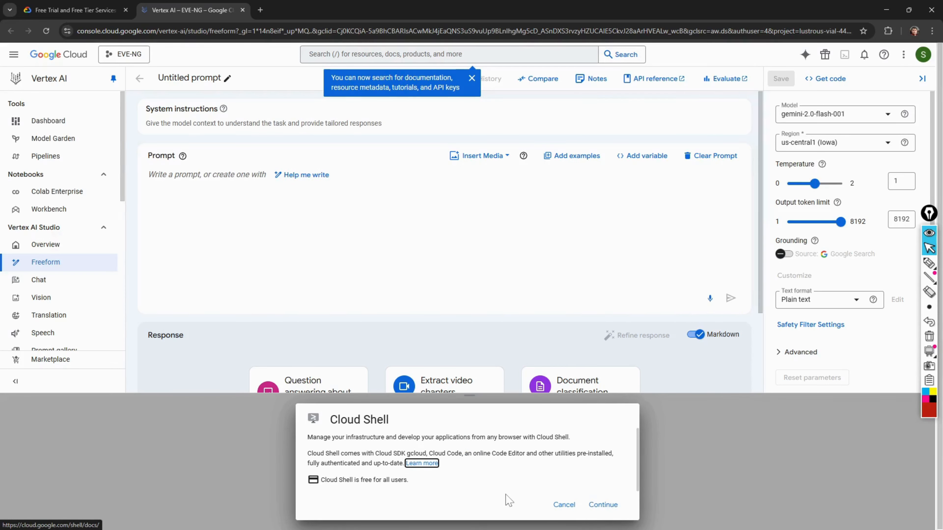
left_click(604, 508)
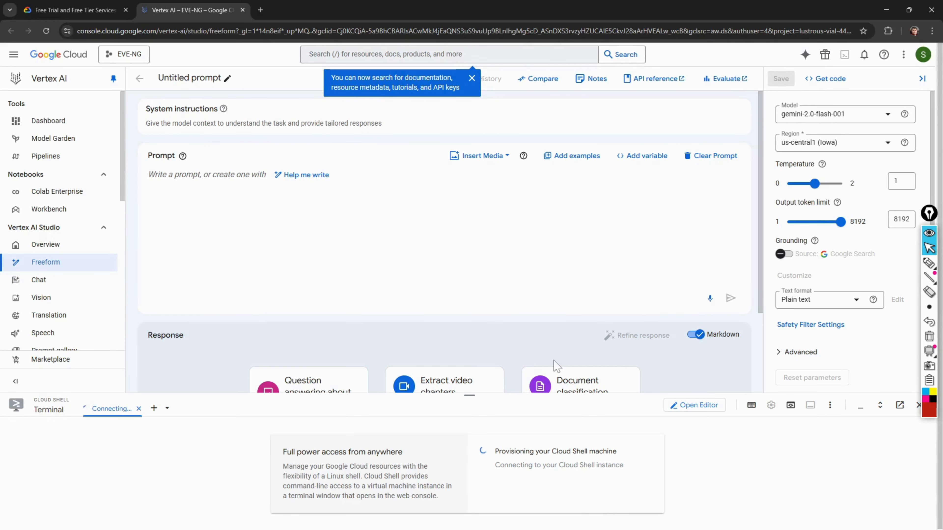
- Search Google for 'eve ng cookbook' and open the Community Cookbook PDF in its own tab
left_click(261, 10)
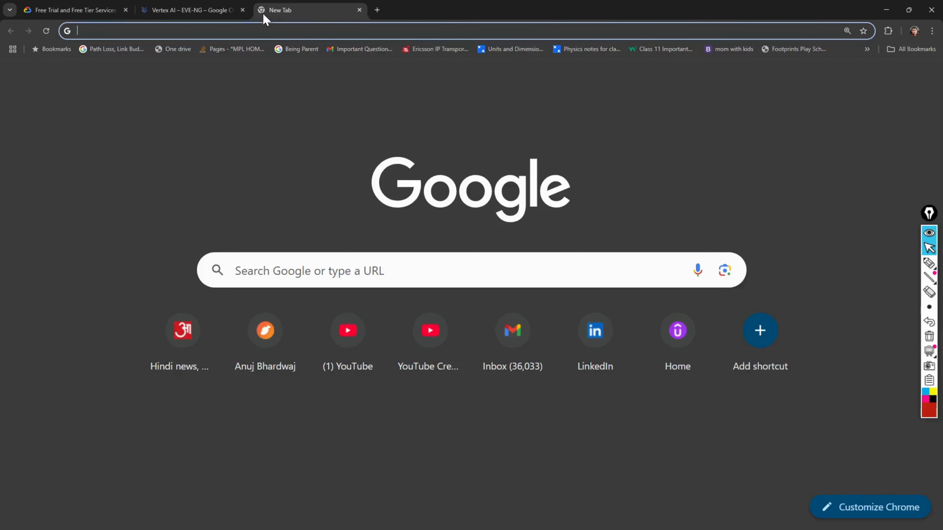
type("eve")
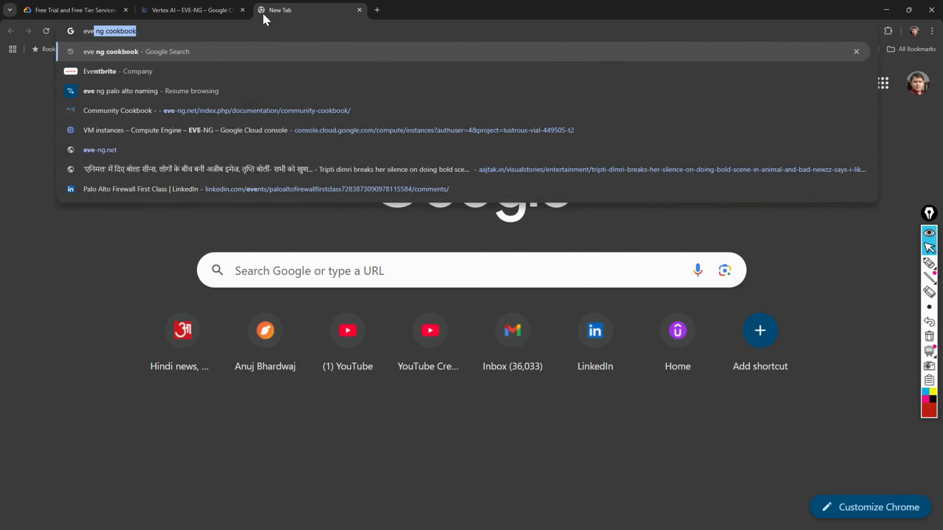
key("Return")
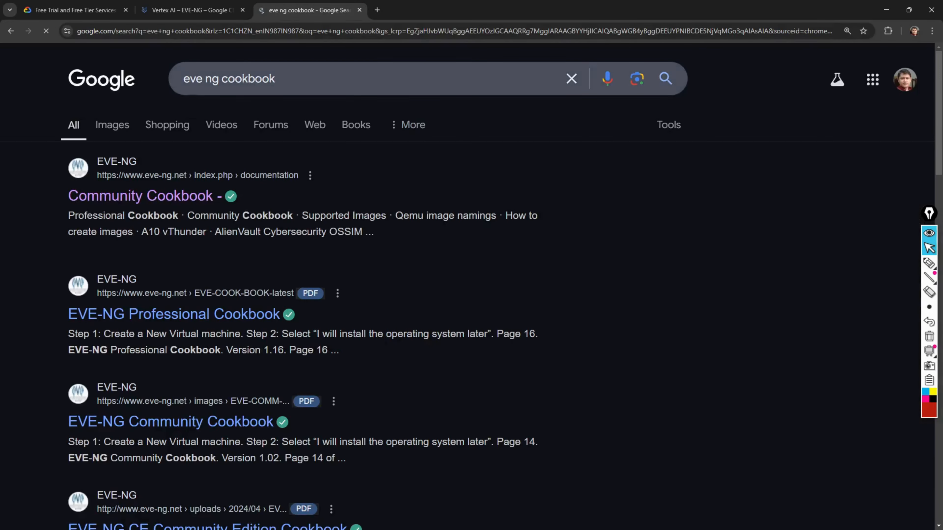
left_click(156, 197)
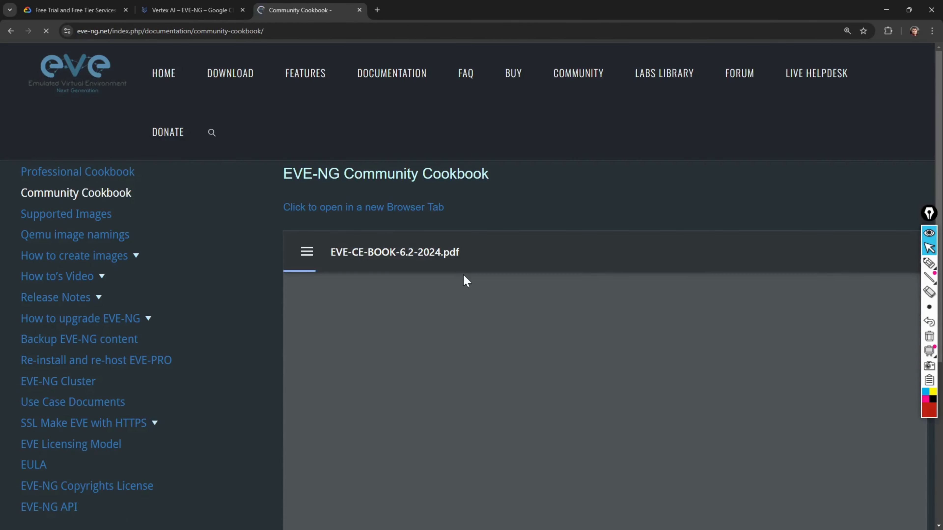
left_click(380, 210)
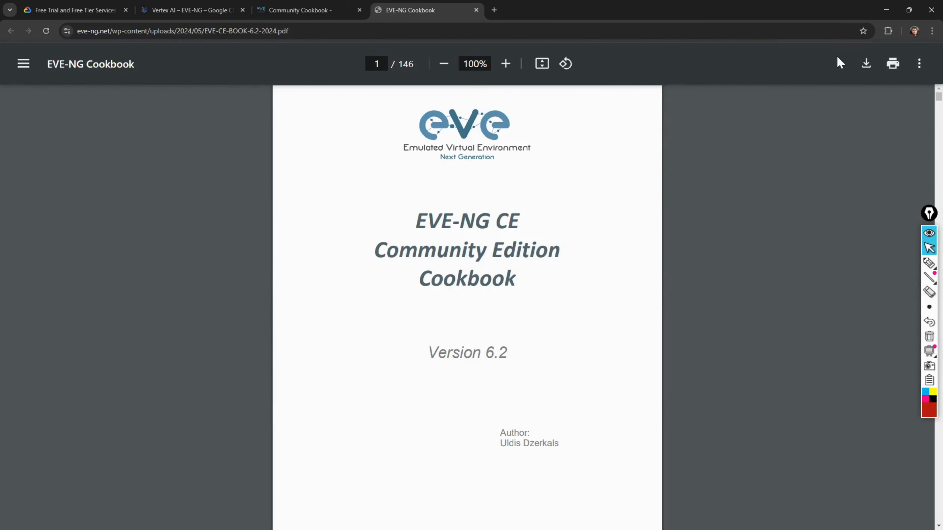
- Zoom the cookbook PDF to 150%
left_click(919, 64)
left_click(762, 70)
left_click(504, 69)
left_click(503, 69)
left_click(504, 69)
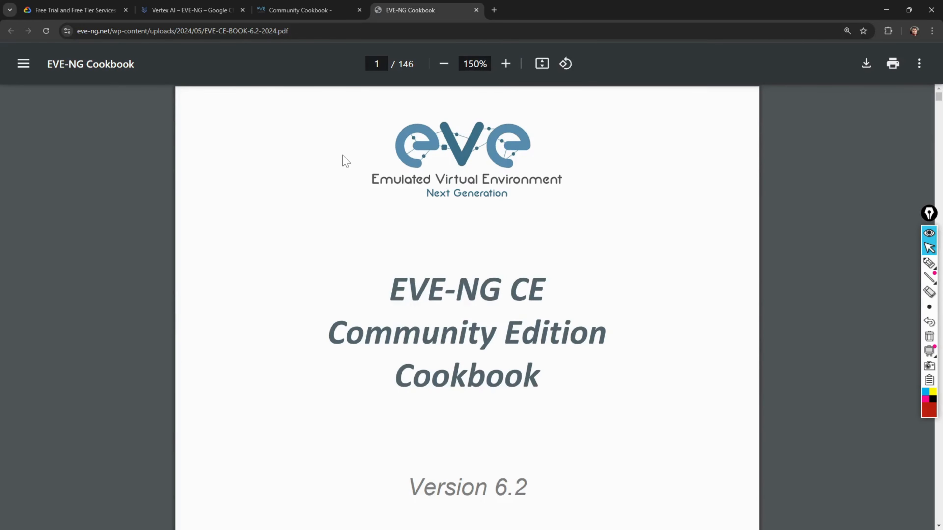
- Find 'google' in the PDF, reach section 3.4.2 and select its gcloud image command
key("ctrl+f")
type("comman")
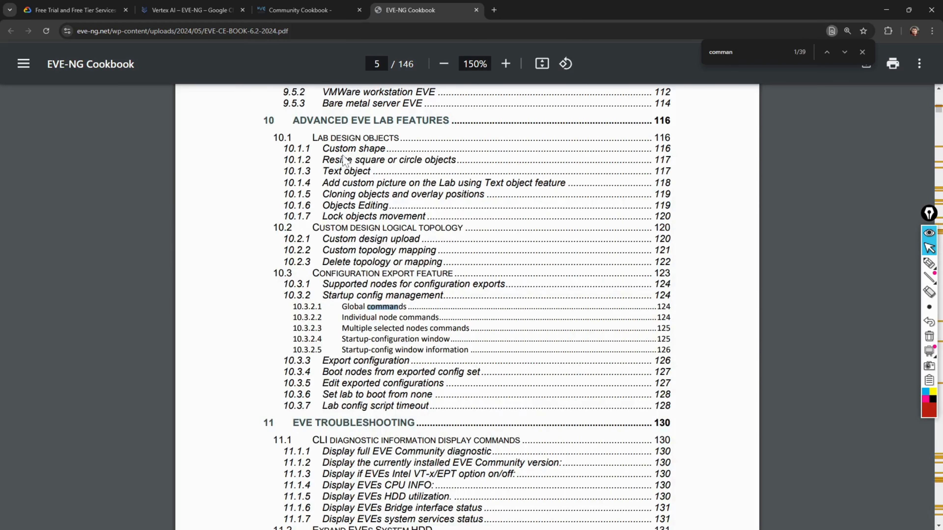
key("BackSpace")
key("BackSpace")
key("BackSpace")
key("BackSpace")
key("BackSpace")
key("BackSpace")
type("google")
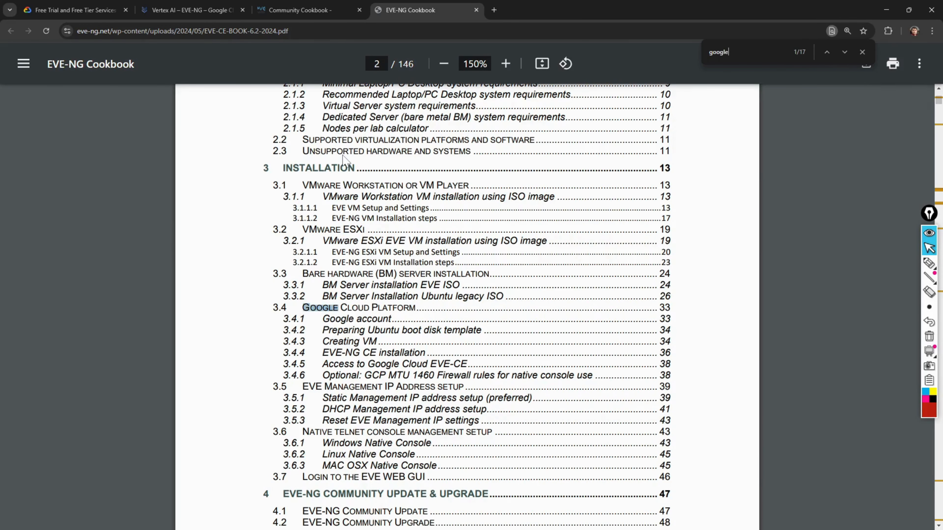
key("Return")
key("Return")
key("Return")
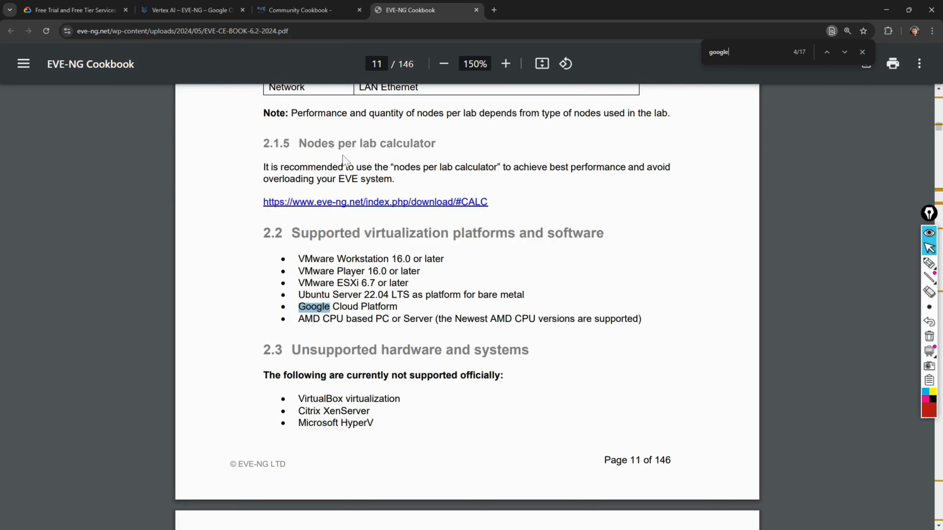
key("Return")
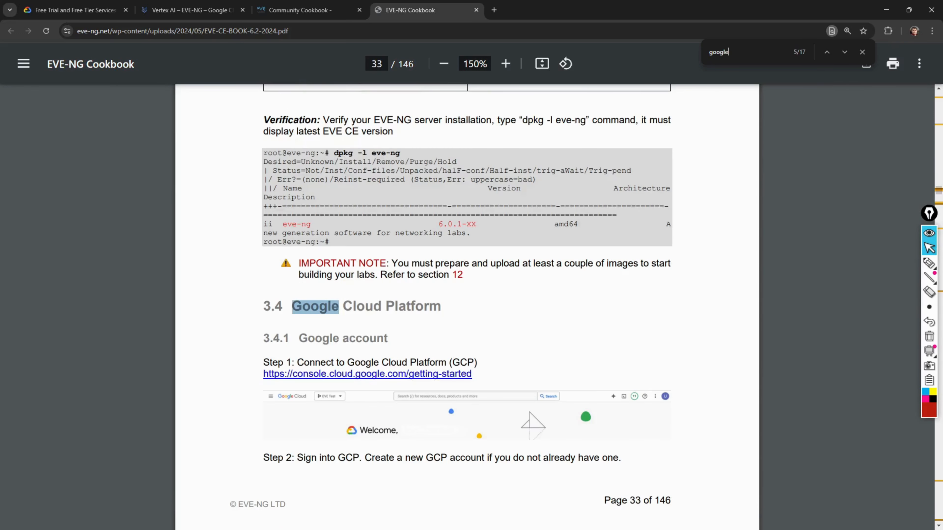
scroll(411, 296, "down", 10)
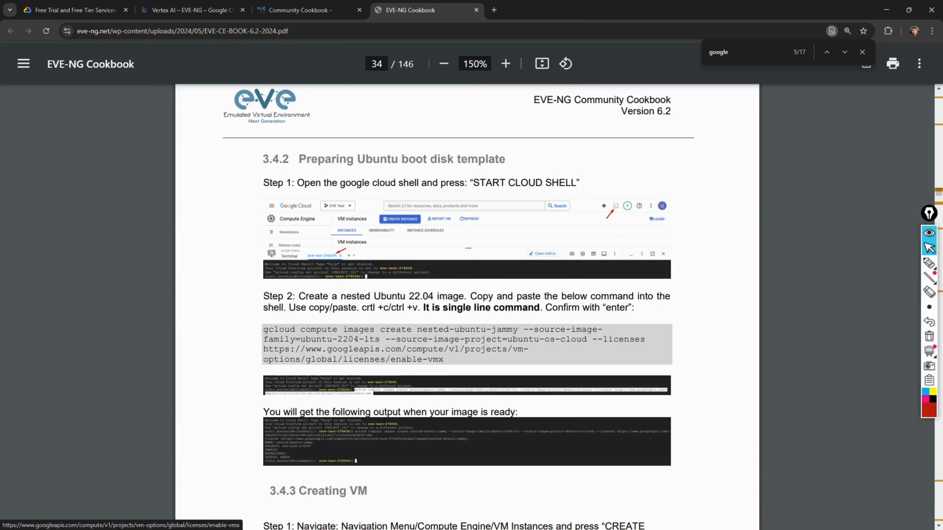
left_click_drag(263, 329, 422, 359)
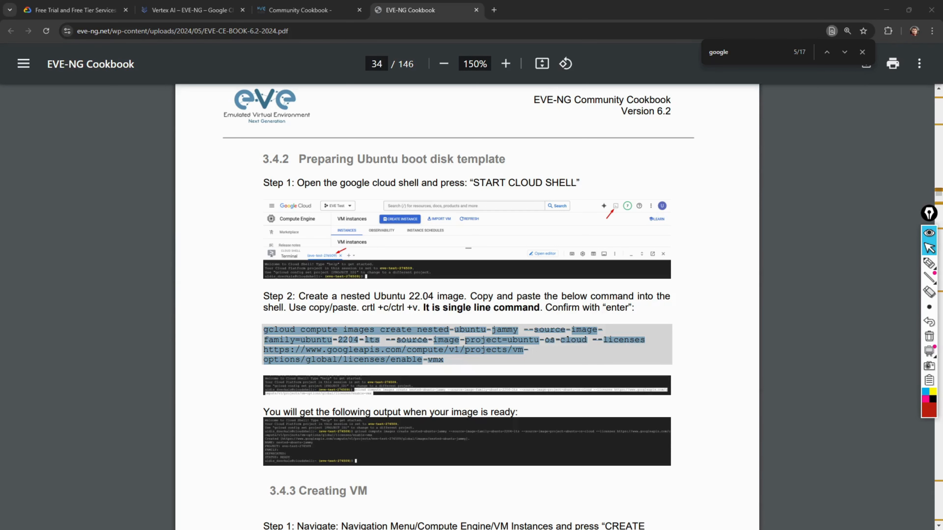
left_click_drag(0, 260, 435, 228)
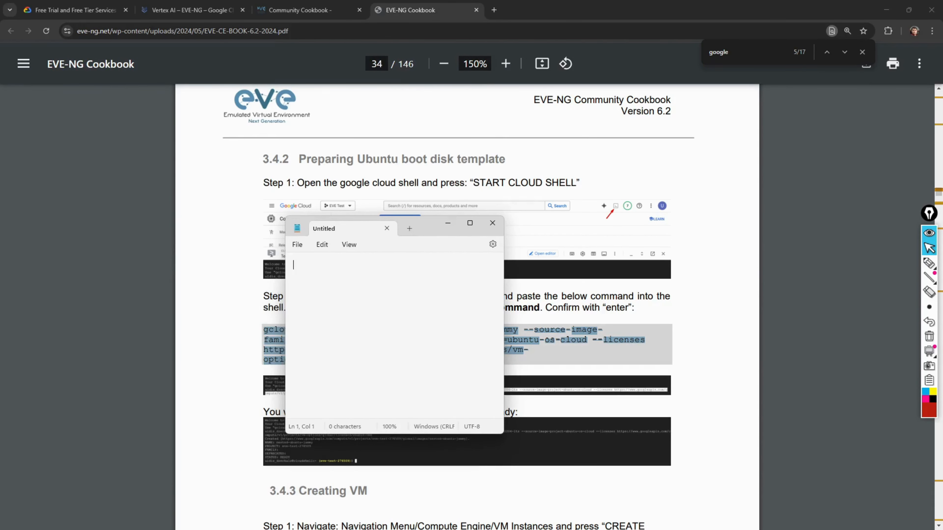
- Paste the gcloud command into a maximized Notepad and join the URL onto line 1
type("gcloud compute images create nested-ubuntu-jammy --source-imagefamily=ubuntu-2204-lts --source-image-project=ubuntu-os-cloud --licenses https://www.googleapis.com/compute/v1/projects/vmoptions/global/licenses/enable-vmx")
left_click(469, 223)
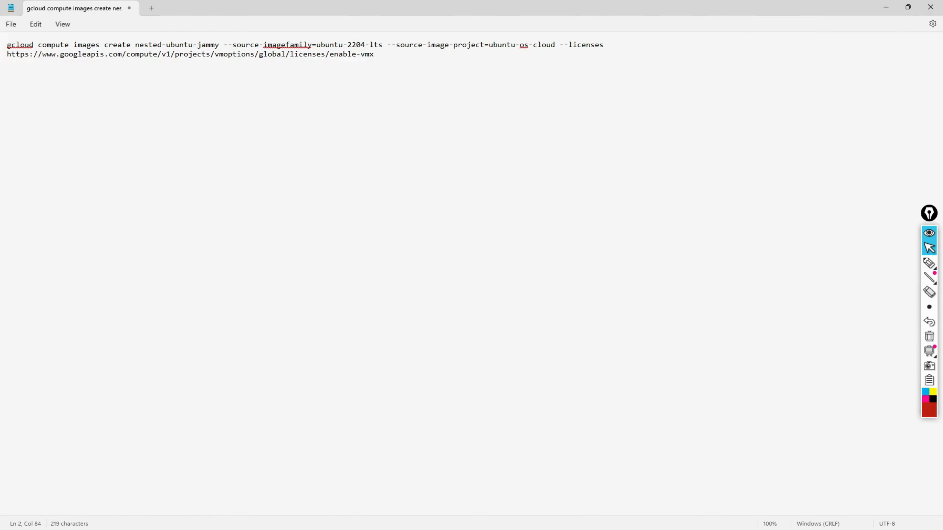
left_click(610, 47)
key("Delete")
- Turn off Word wrap so the command sits on one line, and inspect it
left_click(63, 25)
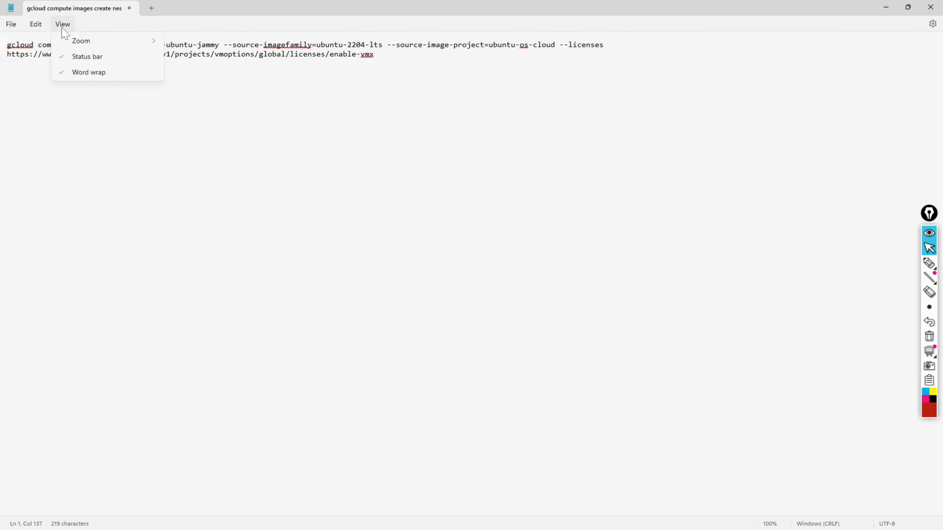
left_click(84, 75)
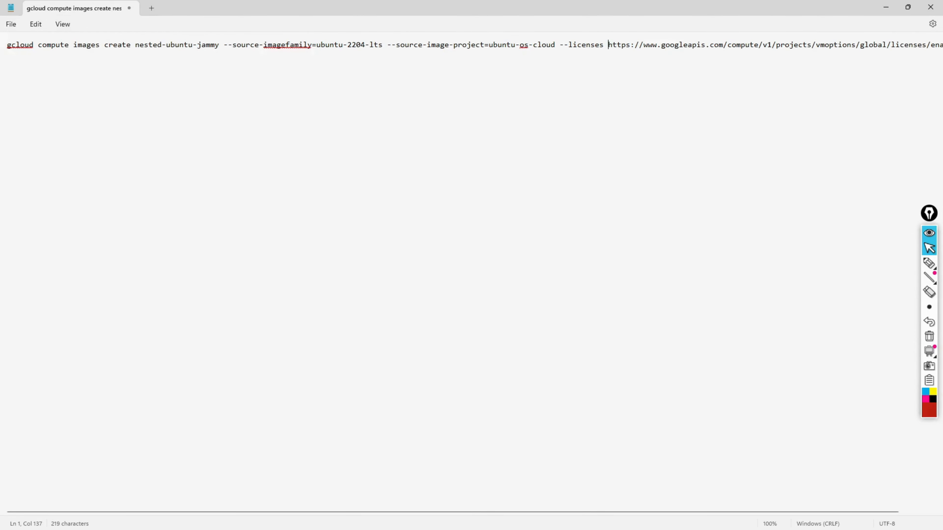
key("Home")
key("Right")
key("Right")
key("Right")
key("Right")
key("Right")
key("Right")
key("Right")
key("Right")
key("Right")
key("Right")
key("Right")
key("Right")
key("Right")
key("Right")
key("Right")
key("Right")
key("Right")
key("Right")
key("Right")
key("Right")
key("Right")
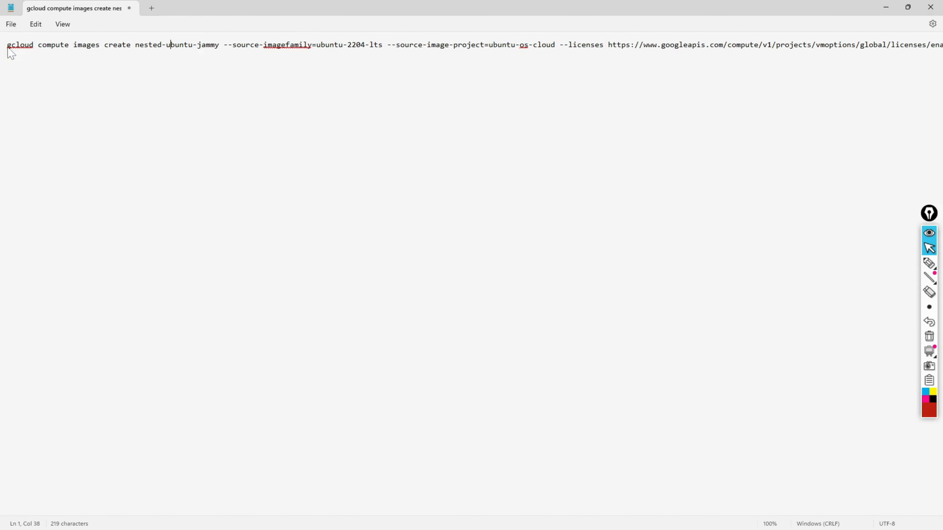
key("Right")
key("Right")
key("Right")
key("Right")
key("Right")
key("Right")
key("Right")
key("Right")
key("Right")
key("Right")
key("Right")
key("Right")
key("Right")
key("Right")
key("Right")
key("Right")
key("Right")
key("Right")
key("Right")
key("Right")
scroll(295, 219, "right", 1)
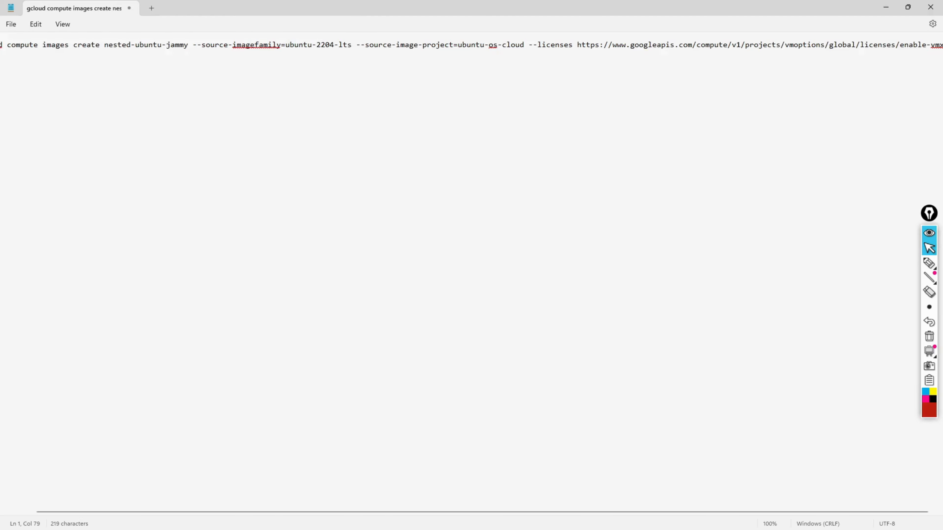
- Minimise Notepad and return to the Google Cloud console tab with Cloud Shell
key("alt+Tab")
key("alt+Tab")
left_click(886, 7)
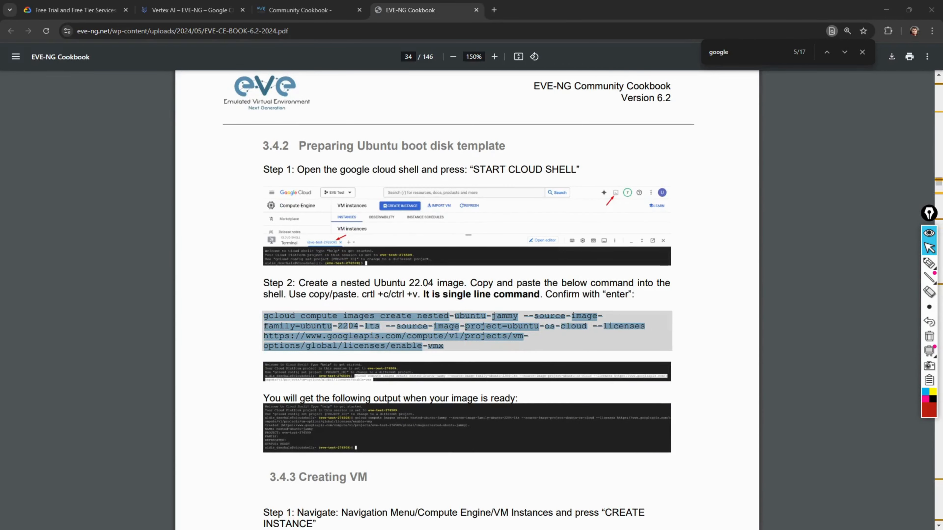
left_click(187, 15)
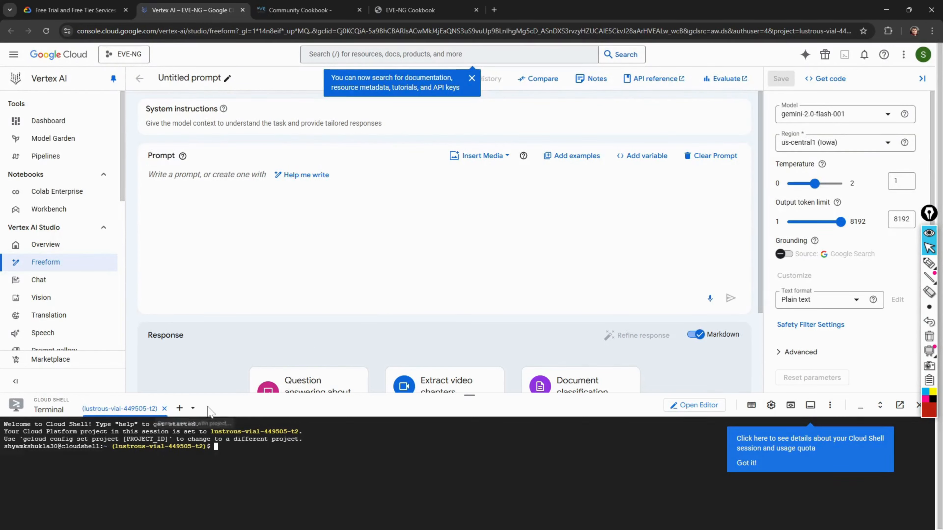
- Dismiss the Cloud Shell tip and select the whole gcloud command in Notepad
left_click(742, 464)
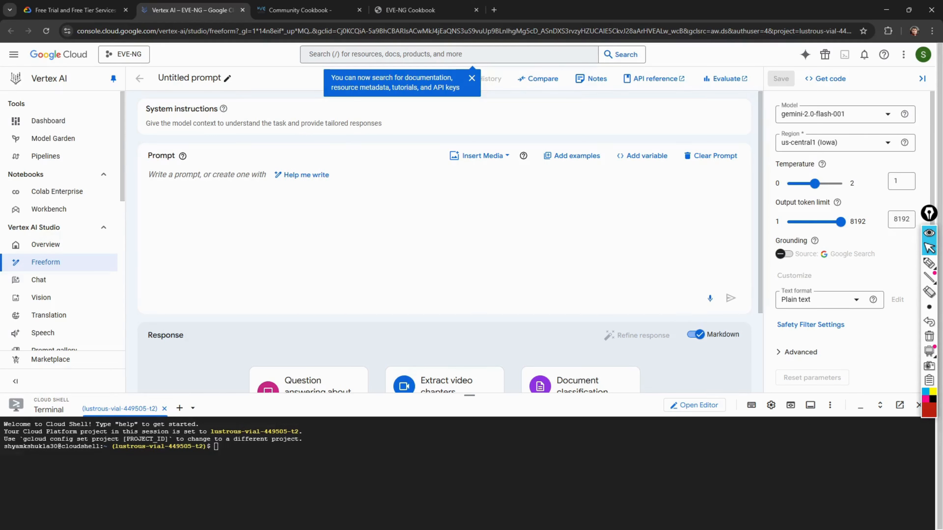
left_click_drag(216, 447, 175, 447)
key("alt+Tab")
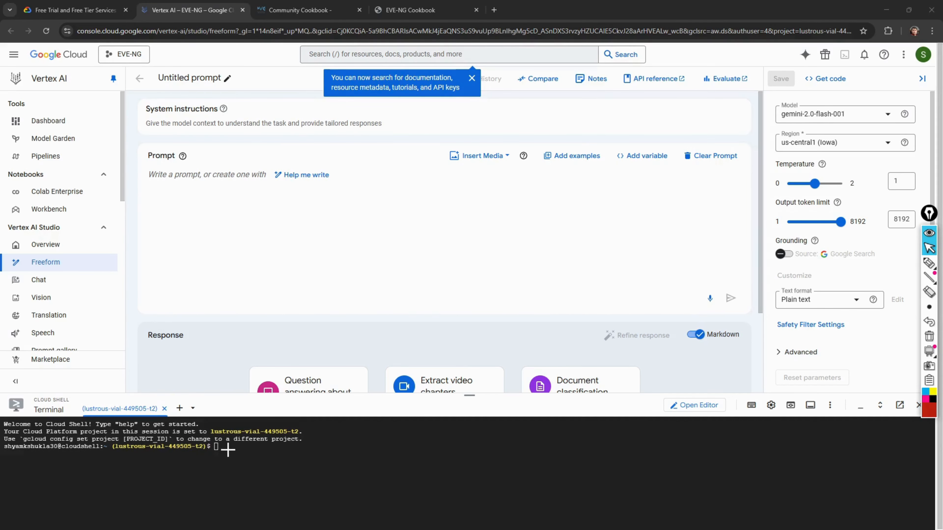
key("alt+Tab")
left_click(176, 48)
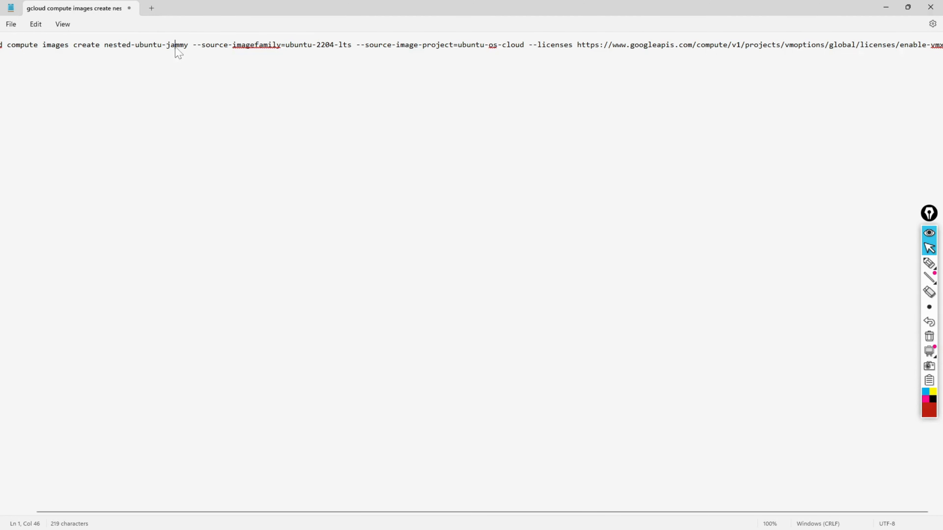
key("ctrl+a")
key("ctrl+c")
- Paste the nested-ubuntu-jammy image command into Cloud Shell and run it
key("alt+Tab")
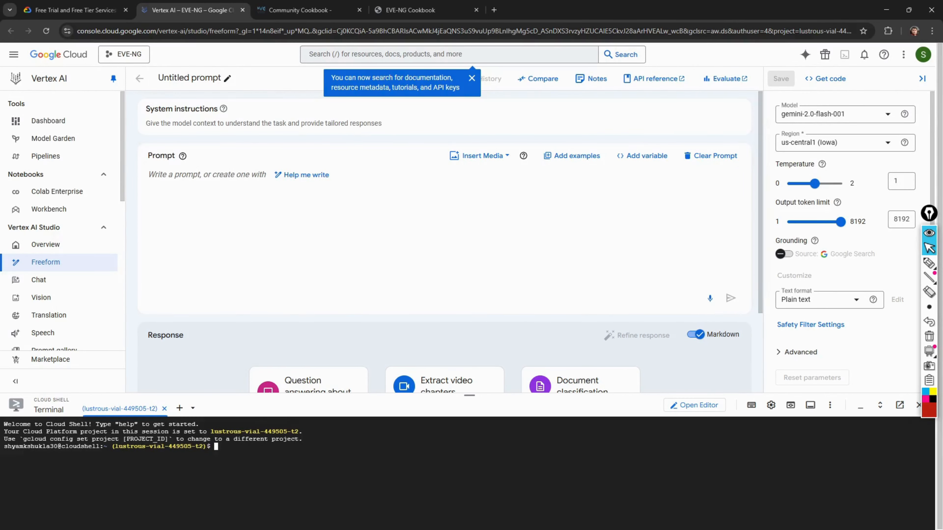
right_click(271, 442)
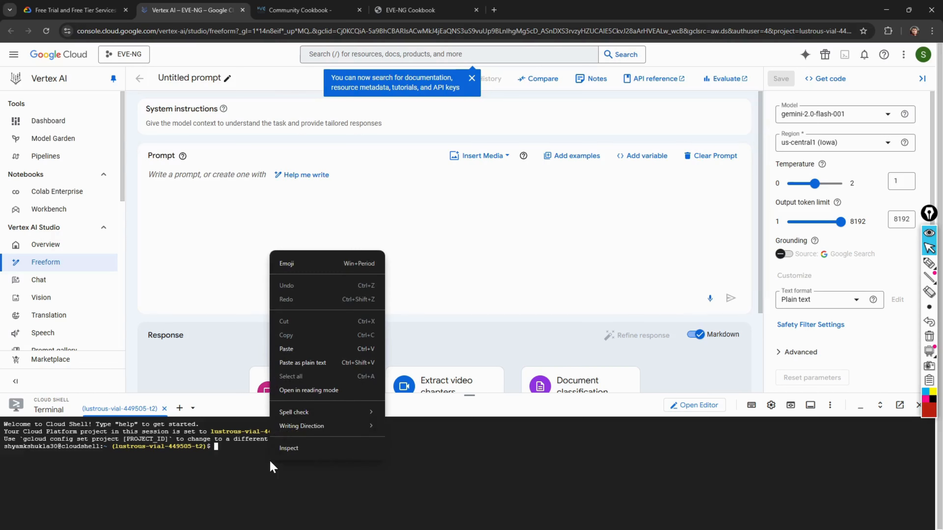
left_click(286, 350)
key("Return")
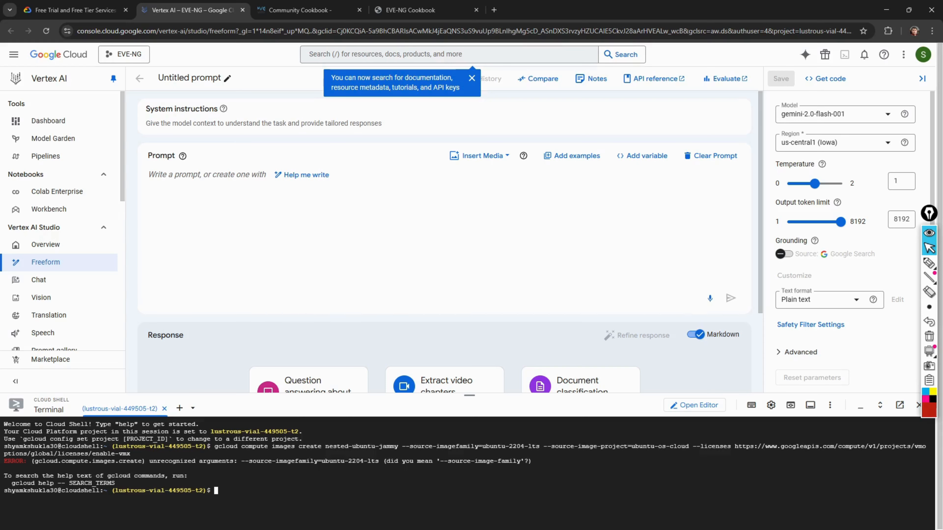
- Review the cookbook PDF's section 3.4.2 command, deselect it, and go back to the console
left_click(318, 15)
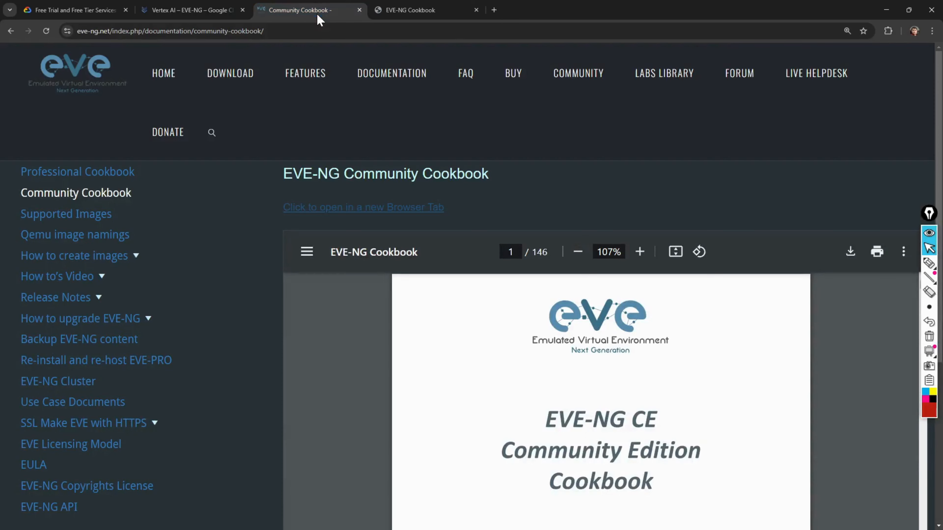
left_click(408, 11)
left_click(386, 330)
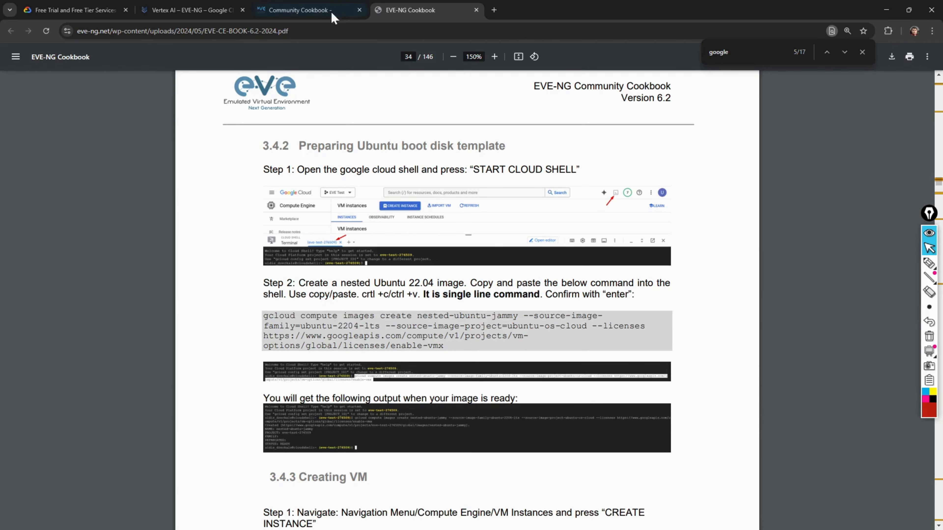
left_click(193, 12)
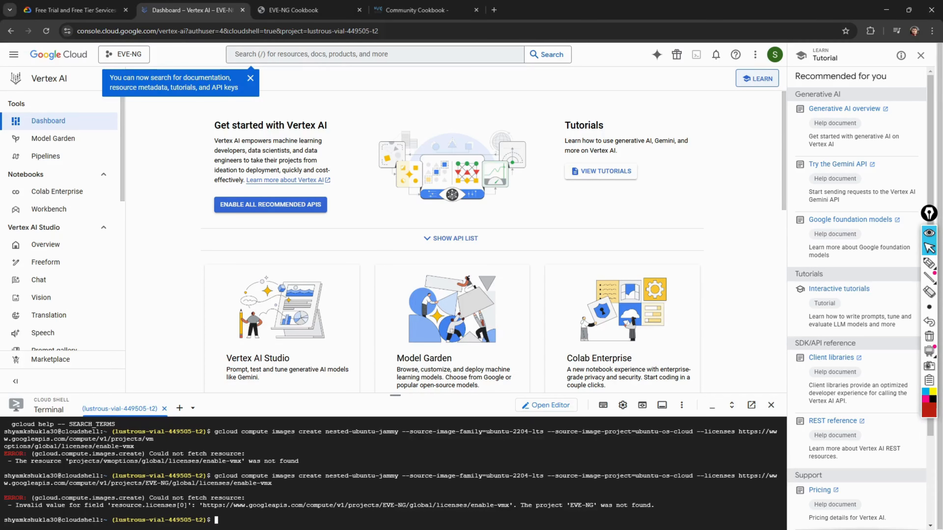
- Recall the gcloud command, change the licence project from EVE-NG to vm-options, and copy it
key("Up")
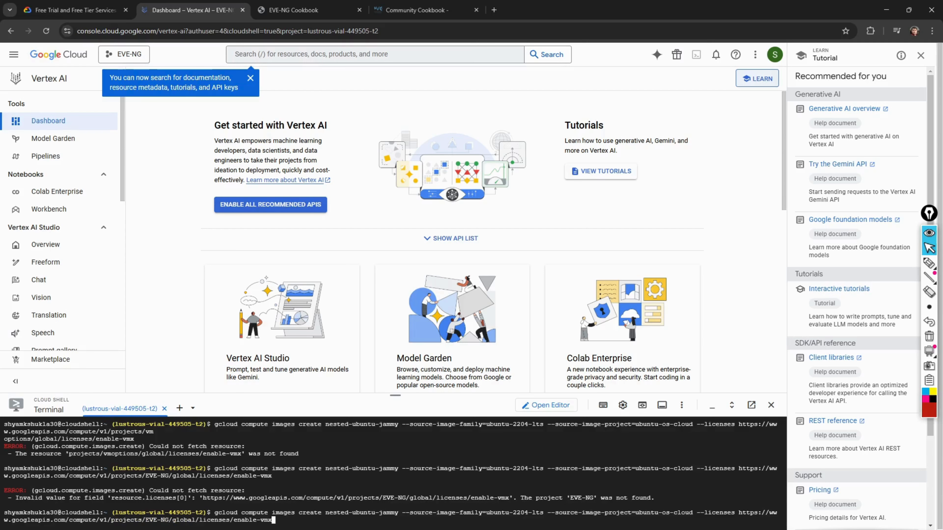
key("Left")
key("Left")
key("Left")
key("Left")
key("Left")
key("Left")
key("Left")
key("Left")
key("Left")
key("Left")
key("Left")
key("Left")
key("Left")
key("Left")
key("Left")
key("Left")
key("Left")
key("Left")
key("Left")
key("Left")
key("Left")
key("Left")
key("Left")
key("Left")
key("Left")
key("Left")
key("Left")
key("Left")
key("Left")
key("Left")
key("Left")
key("Right")
key("Right")
key("Right")
key("Right")
key("Right")
key("Right")
key("Right")
key("Right")
key("Right")
key("Right")
key("Right")
key("Right")
key("BackSpace")
key("BackSpace")
key("BackSpace")
key("BackSpace")
key("BackSpace")
key("BackSpace")
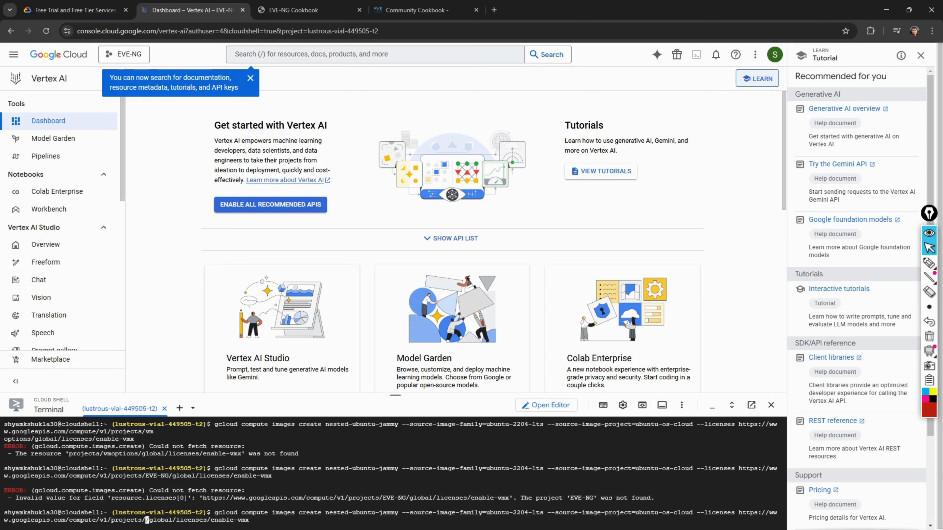
type("vm-options")
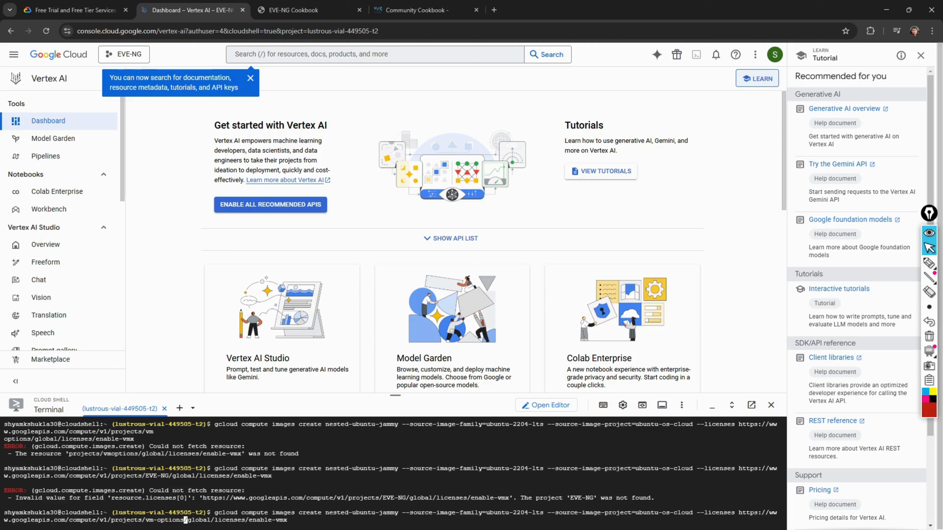
left_click_drag(295, 520, 218, 513)
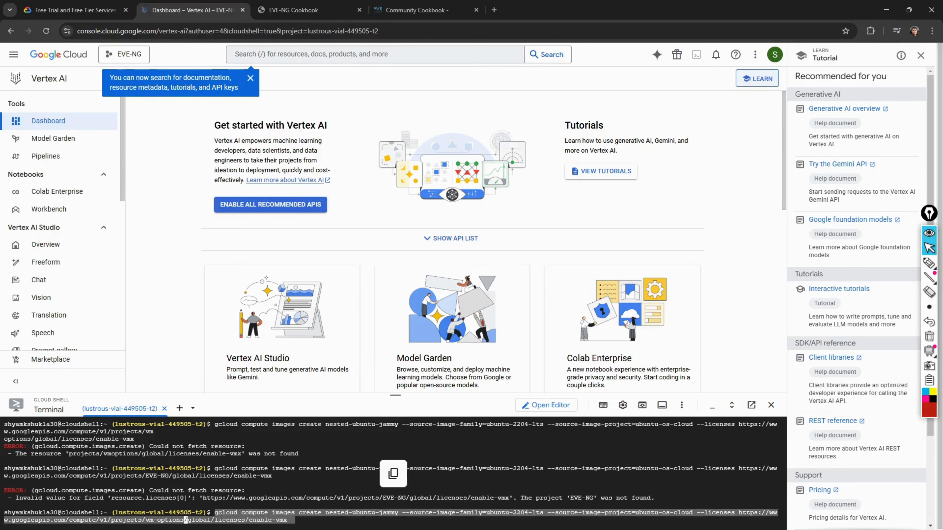
key("ctrl+c")
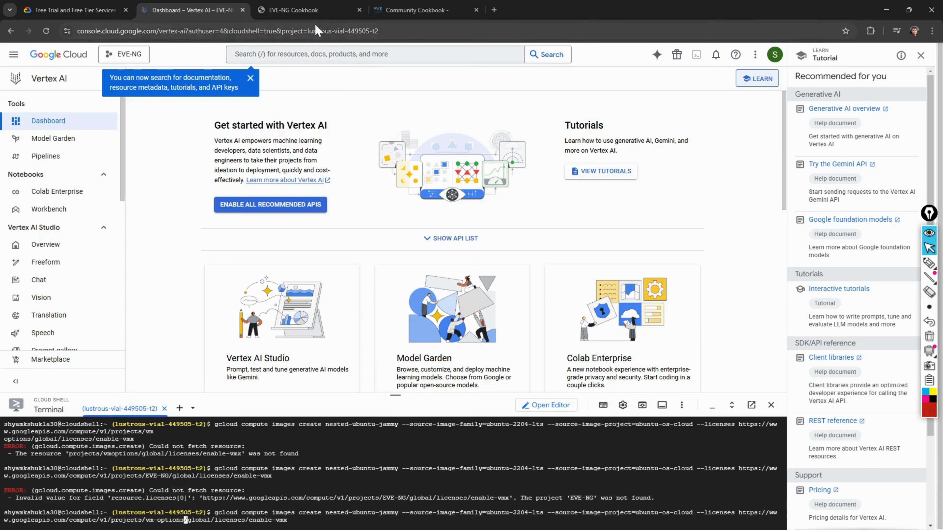
- Compare with the cookbook, then run the corrected command until nested-ubuntu-jammy shows READY
left_click(313, 14)
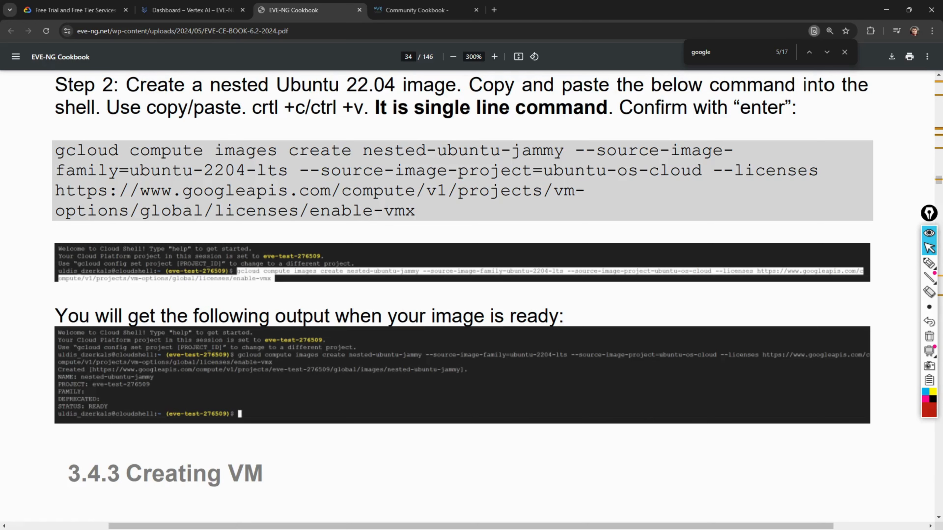
left_click(184, 16)
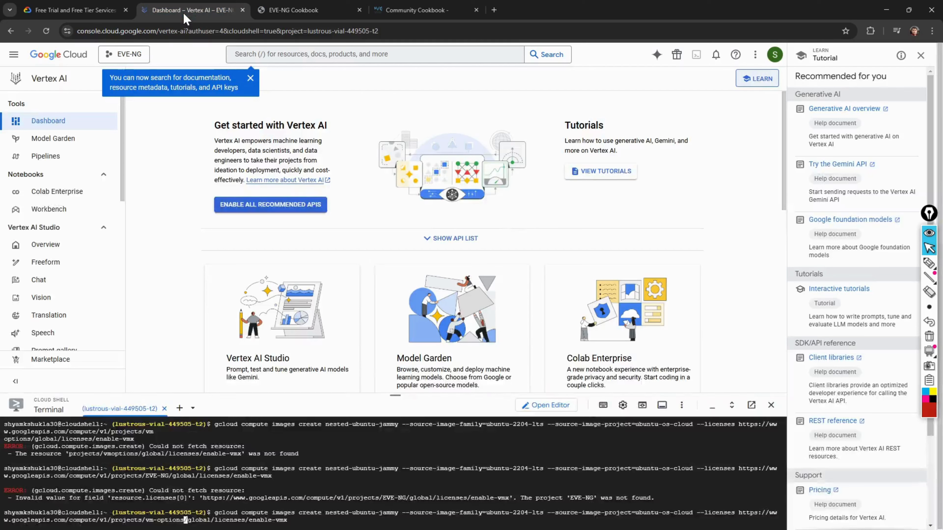
key("Return")
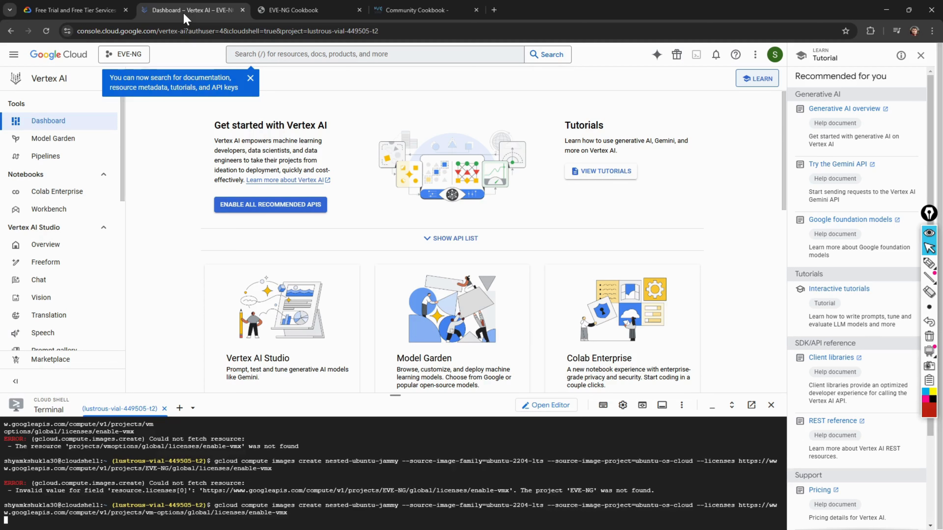
scroll(194, 527, "down", 1)
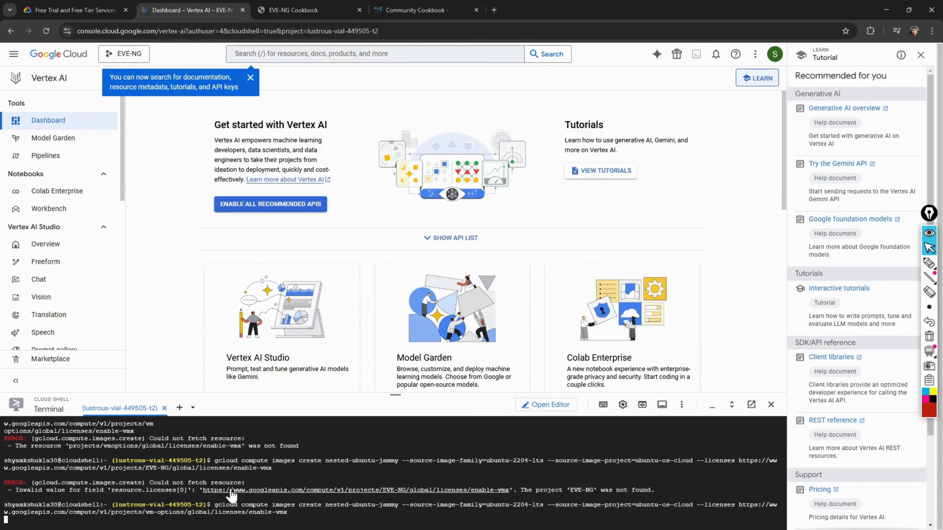
scroll(232, 497, "up", 1)
scroll(232, 498, "down", 1)
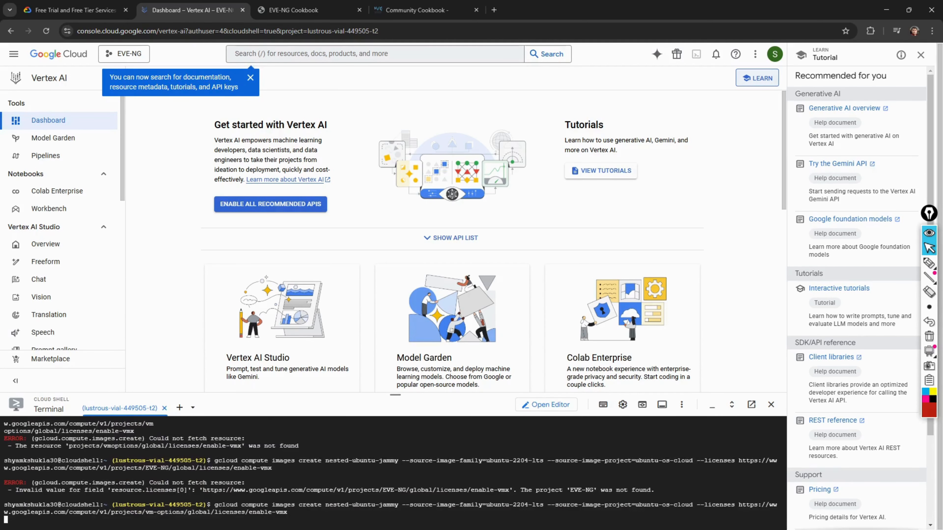
- Check the cookbook's next Creating VM step, then return to the Cloud Shell output
left_click(305, 11)
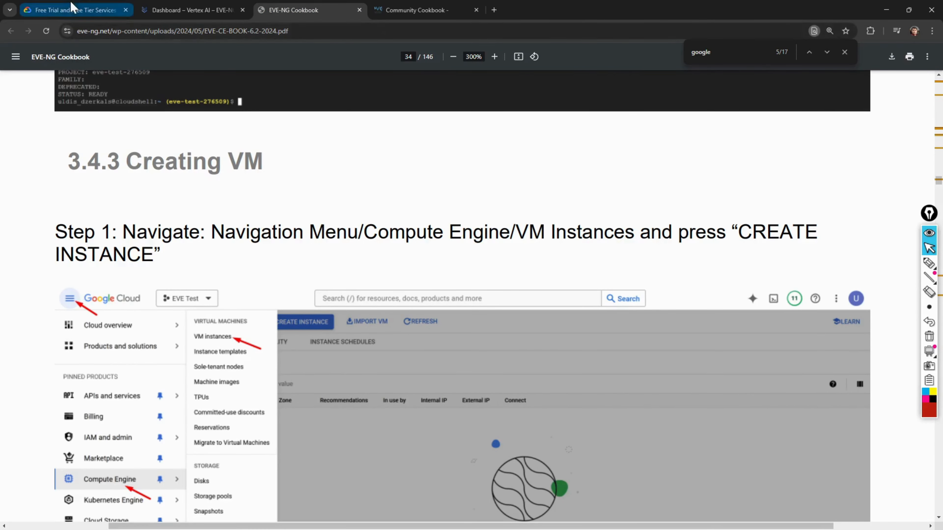
left_click(200, 11)
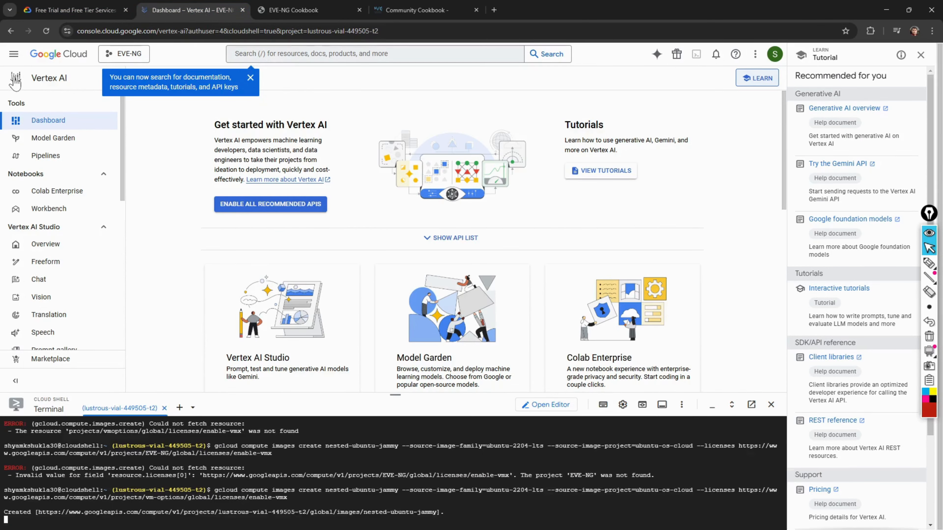
scroll(63, 179, "down", 2)
scroll(63, 179, "up", 2)
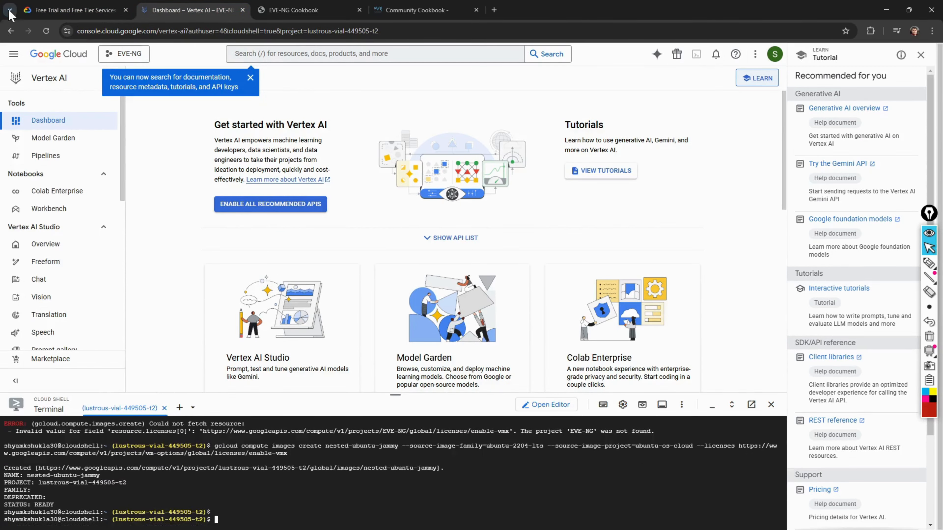
- Go to Compute Engine > VM instances and confirm the list is still empty
left_click(14, 55)
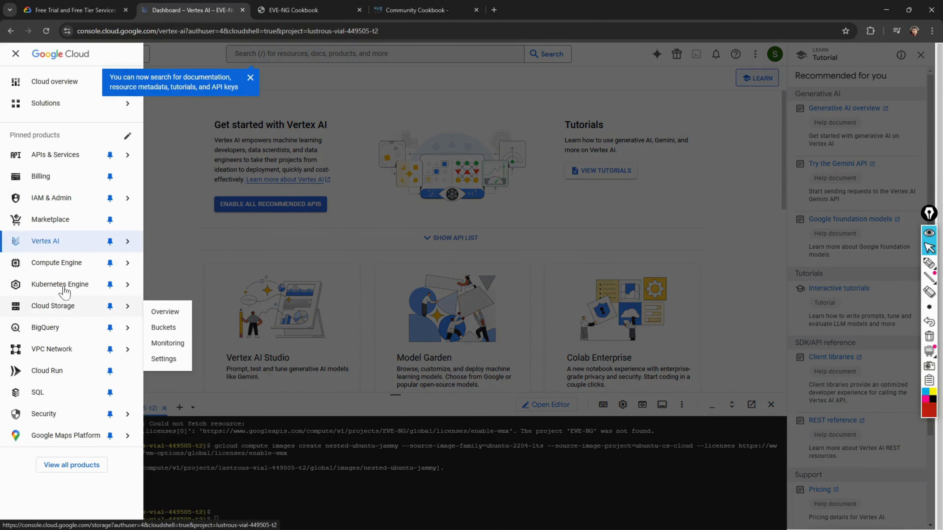
mouse_move(66, 198)
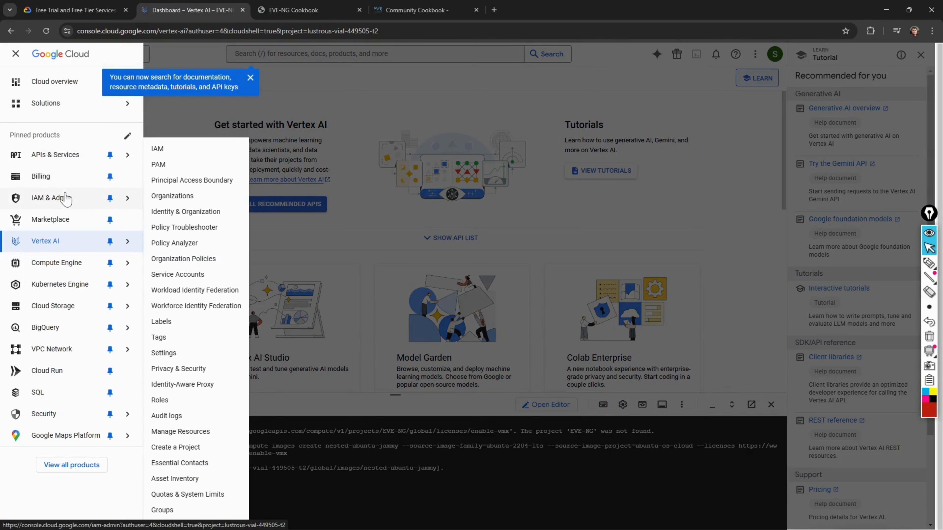
left_click(55, 274)
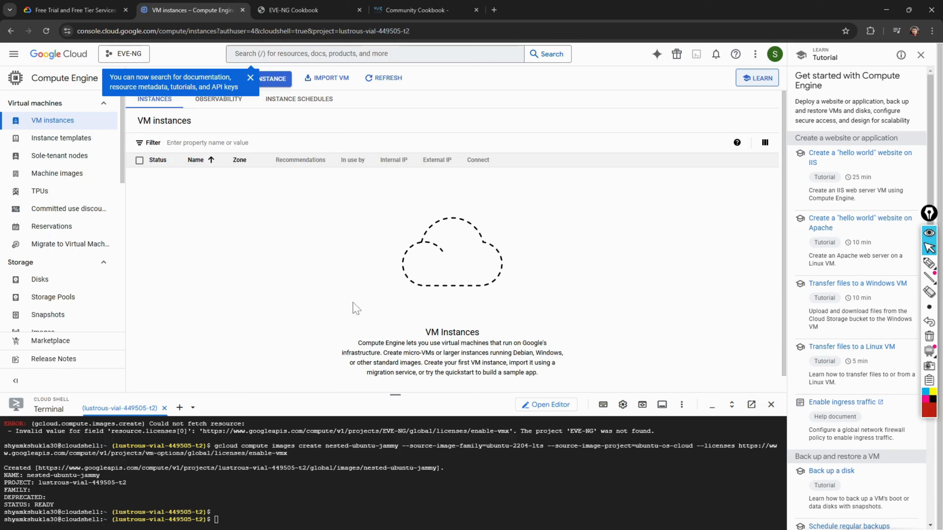
scroll(76, 245, "down", 5)
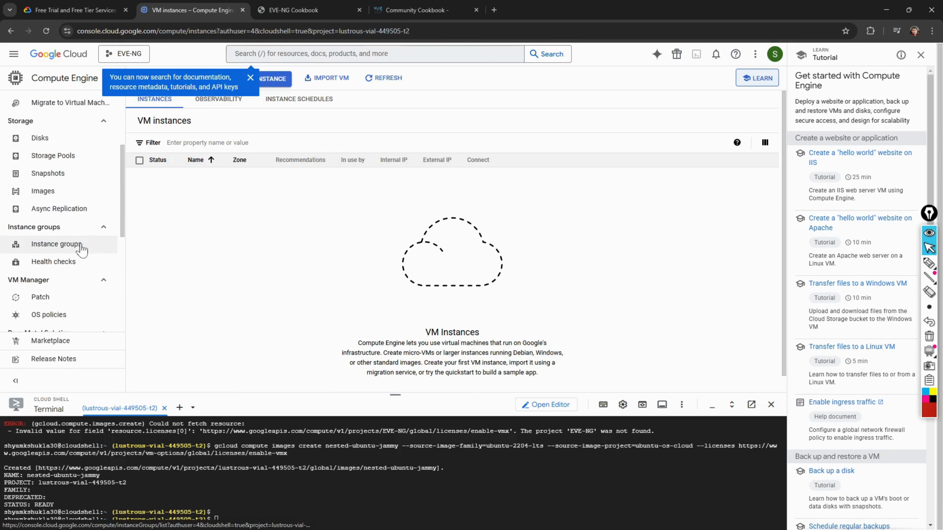
scroll(81, 249, "up", 4)
- Open the Marketplace page, dismiss its search tip, and scroll through it
left_click(13, 55)
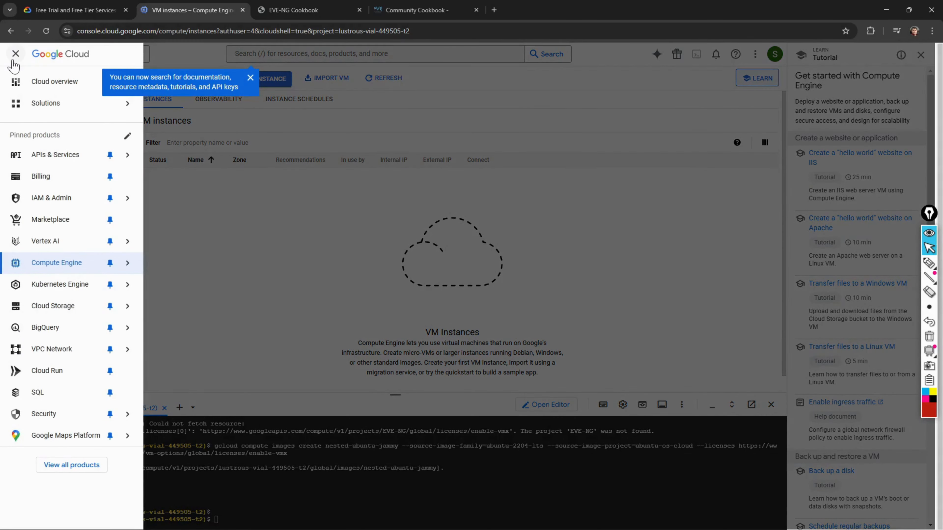
left_click(58, 219)
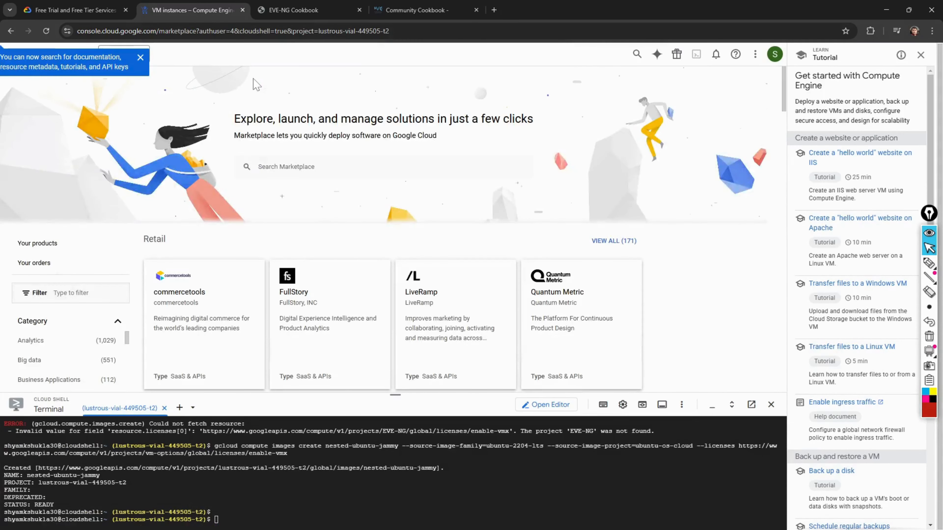
left_click(140, 58)
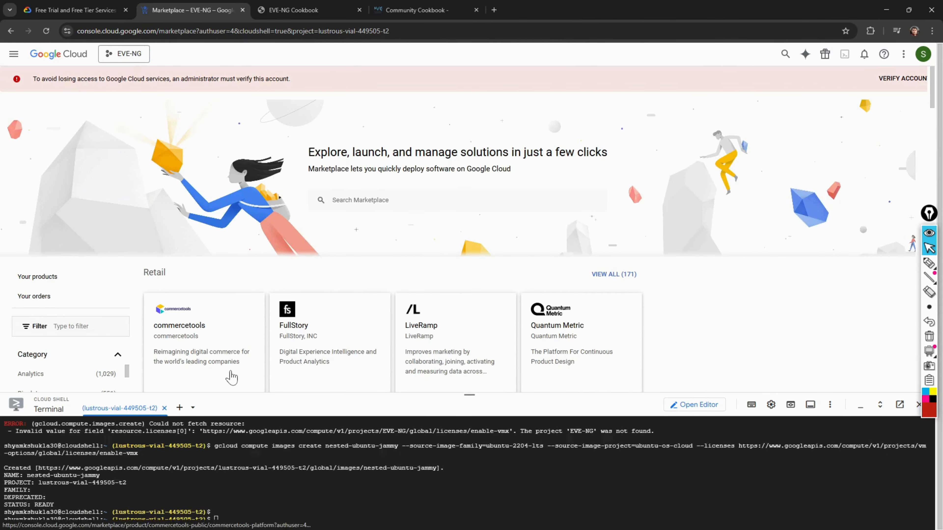
scroll(232, 377, "down", 6)
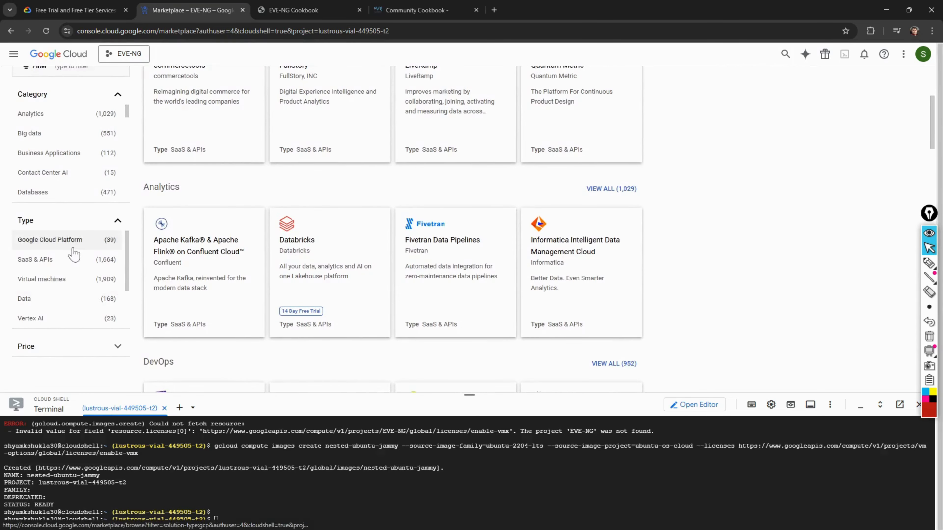
scroll(76, 241, "down", 2)
scroll(74, 253, "up", 2)
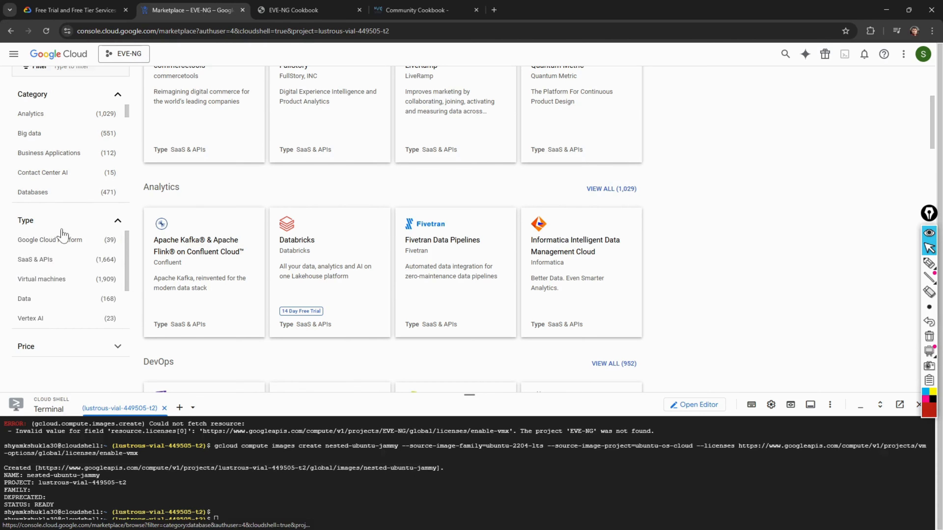
scroll(66, 237, "up", 6)
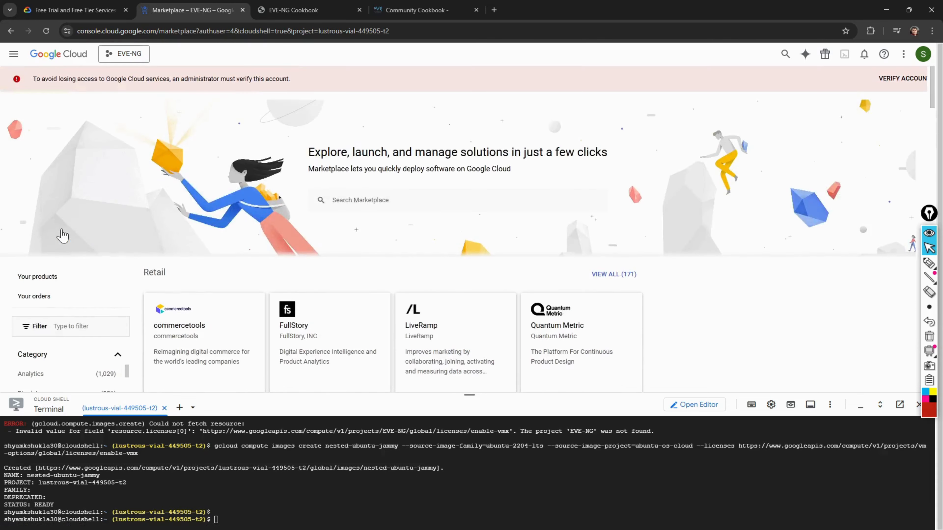
left_click(13, 54)
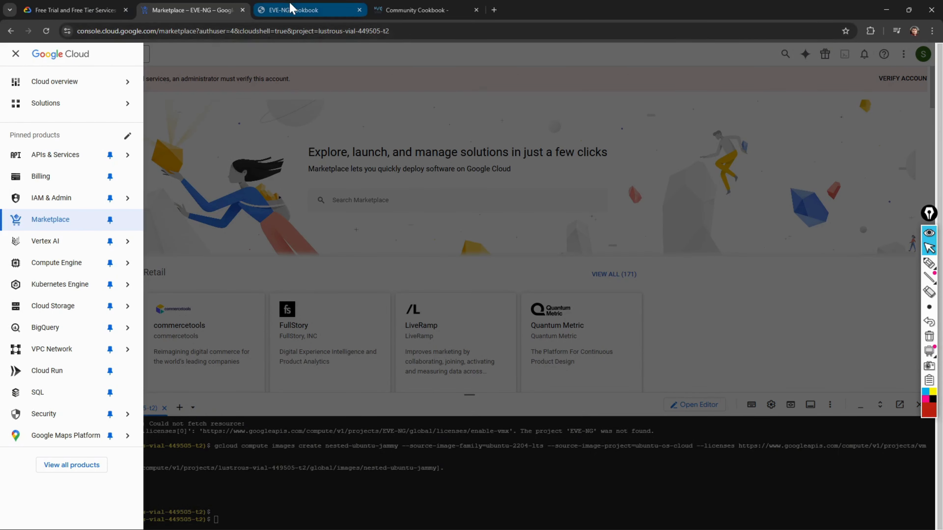
left_click(270, 10)
- Zoom the Create an instance page to 150% using Chrome's menu
scroll(312, 408, "down", 2)
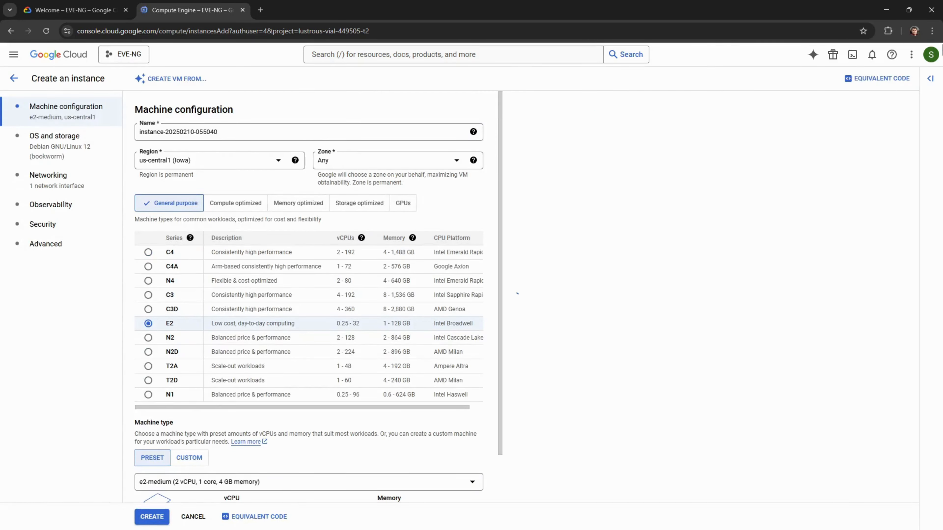
left_click(911, 54)
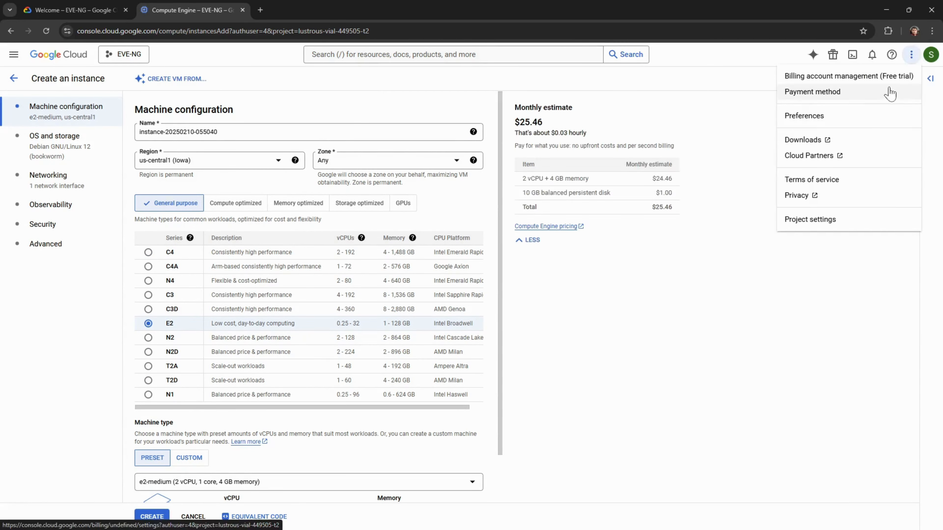
left_click(932, 31)
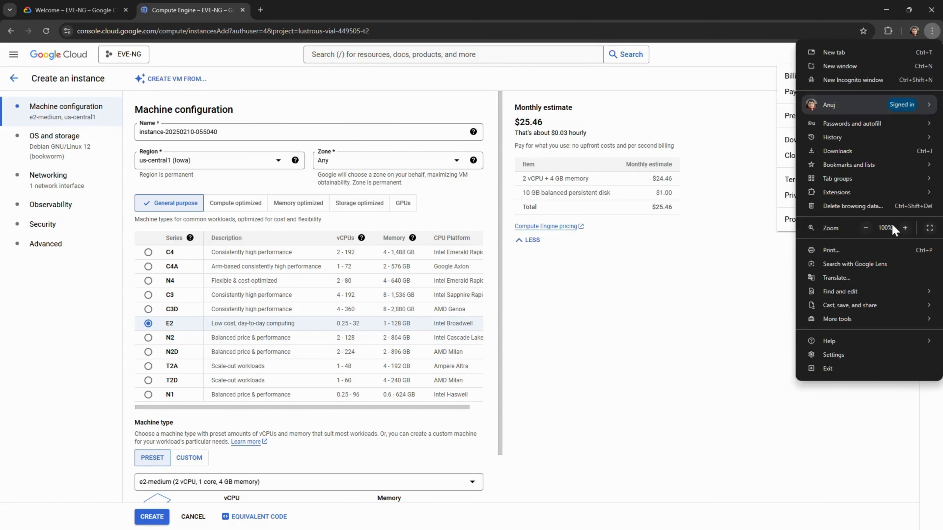
left_click(905, 228)
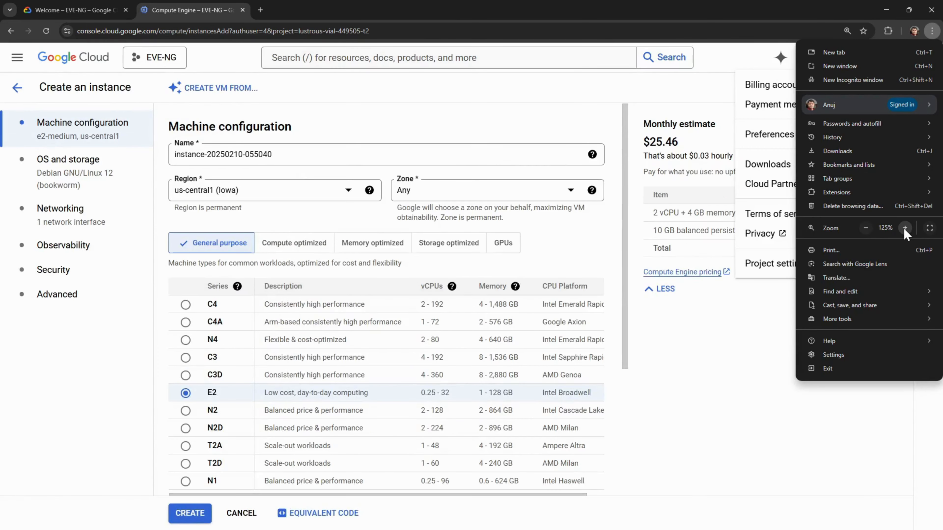
left_click(904, 228)
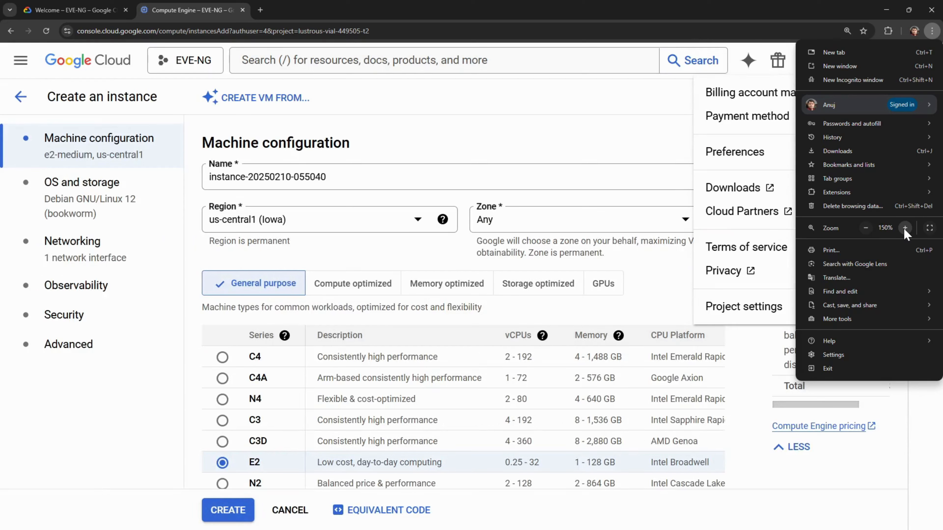
left_click(614, 156)
left_click(614, 156)
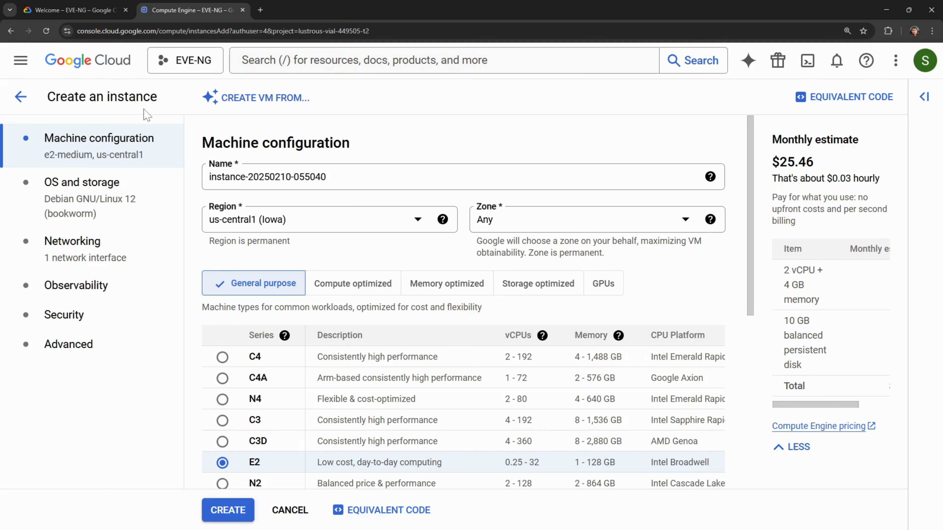
left_click(21, 61)
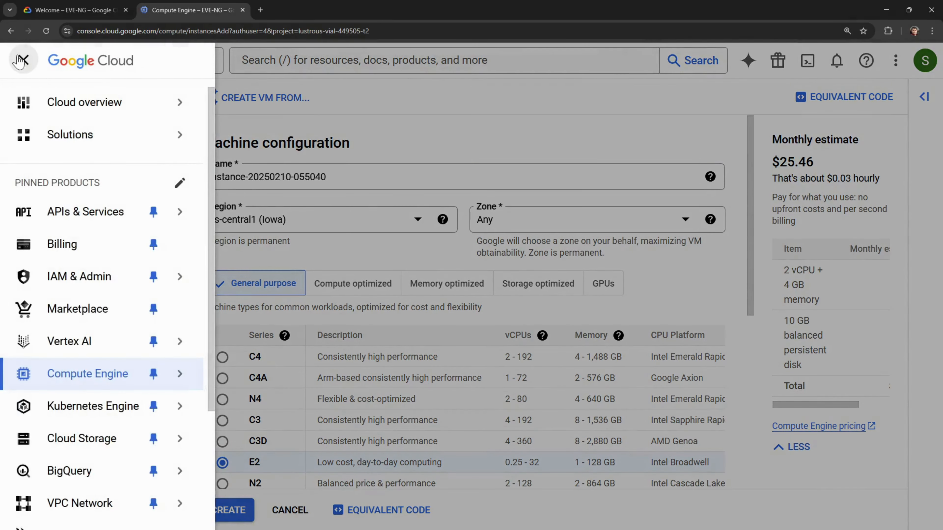
- Return to the empty Compute Engine VM instances list
left_click(74, 379)
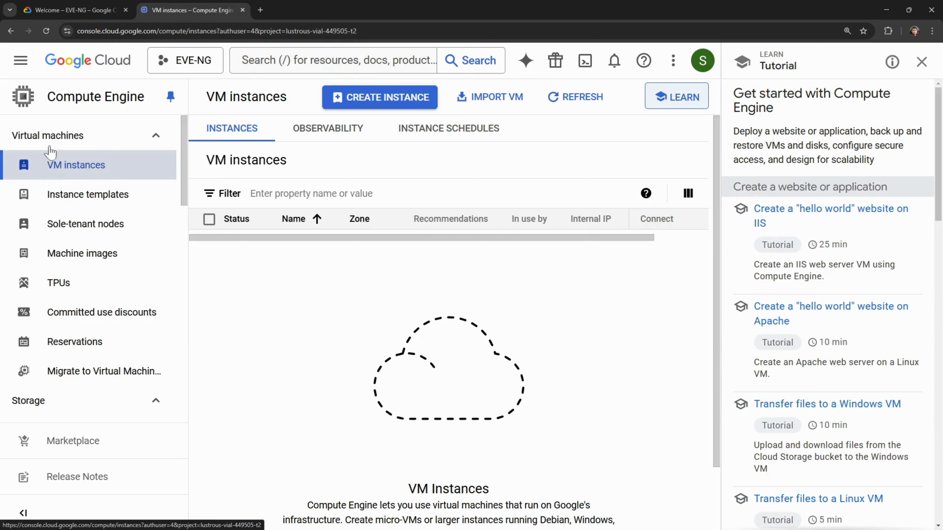
left_click(23, 63)
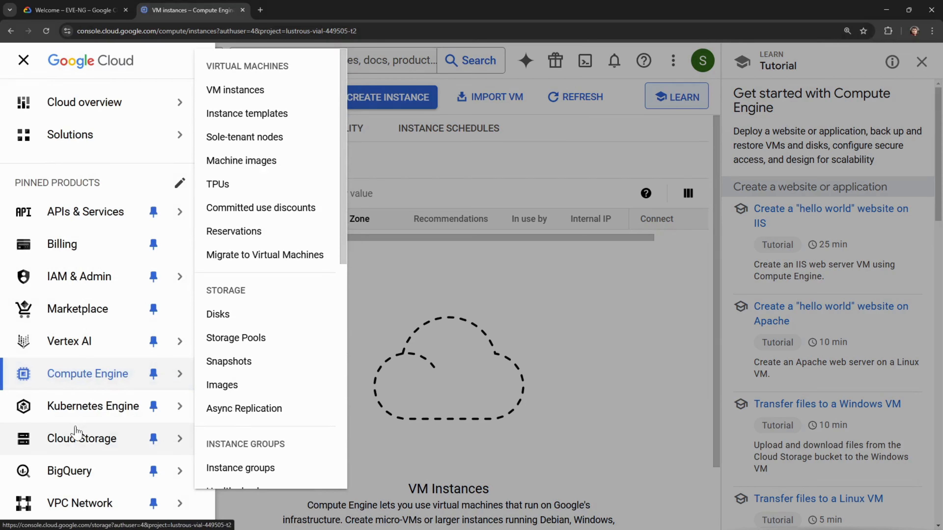
scroll(76, 434, "down", 2)
scroll(75, 432, "up", 2)
scroll(76, 429, "down", 3)
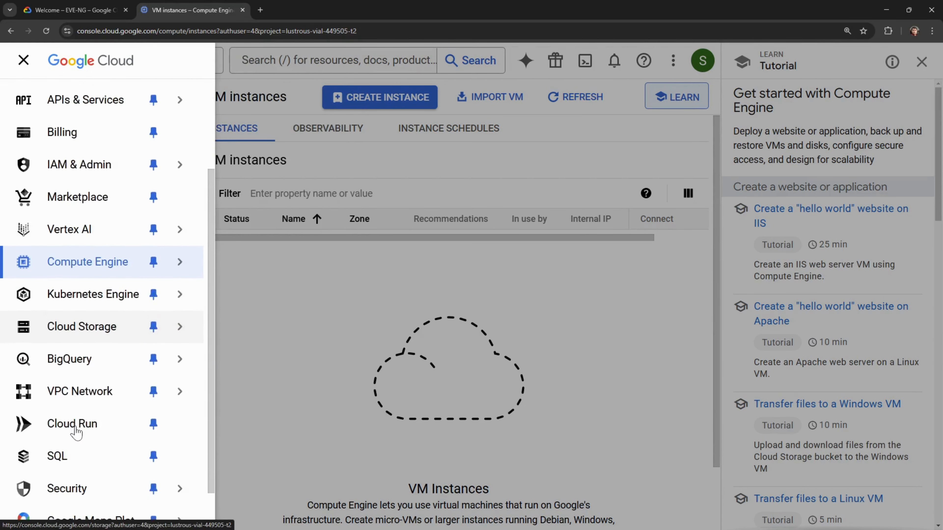
- Browse the navigation menu's product flyouts, then close the menu
mouse_move(80, 390)
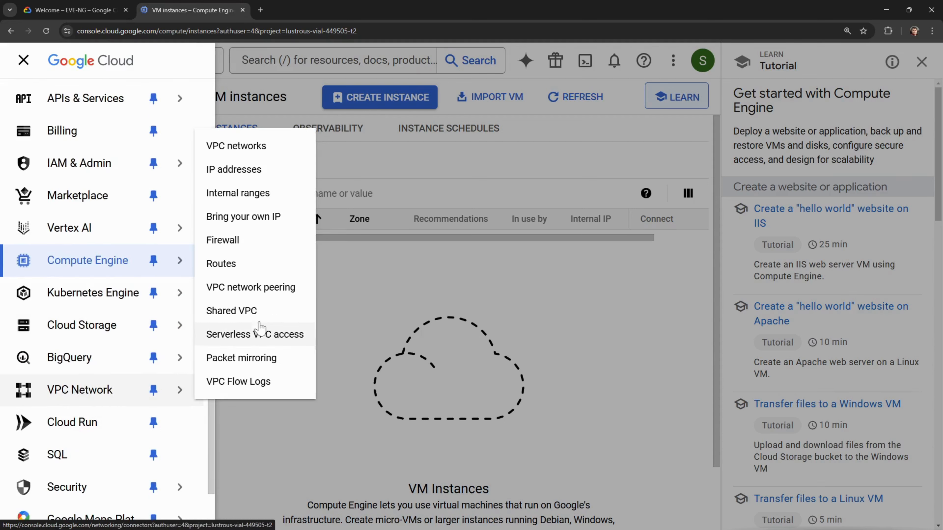
mouse_move(70, 225)
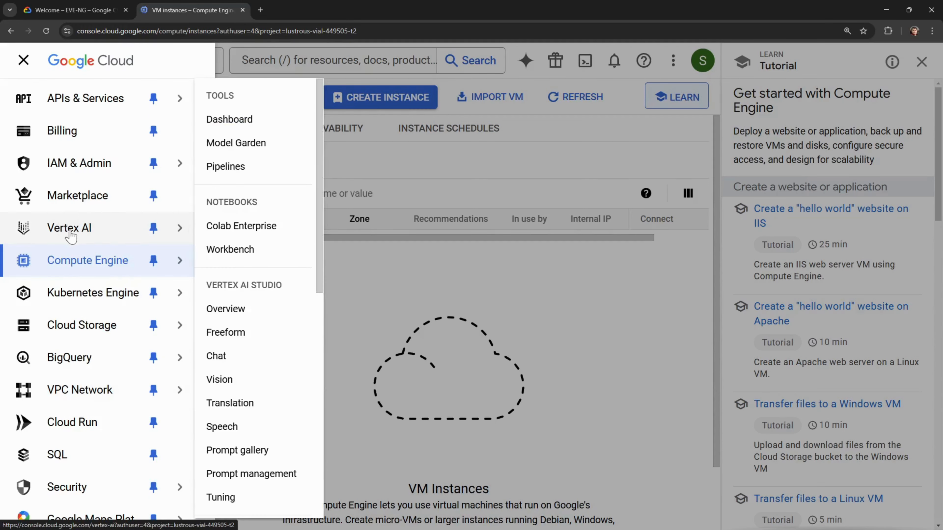
mouse_move(86, 162)
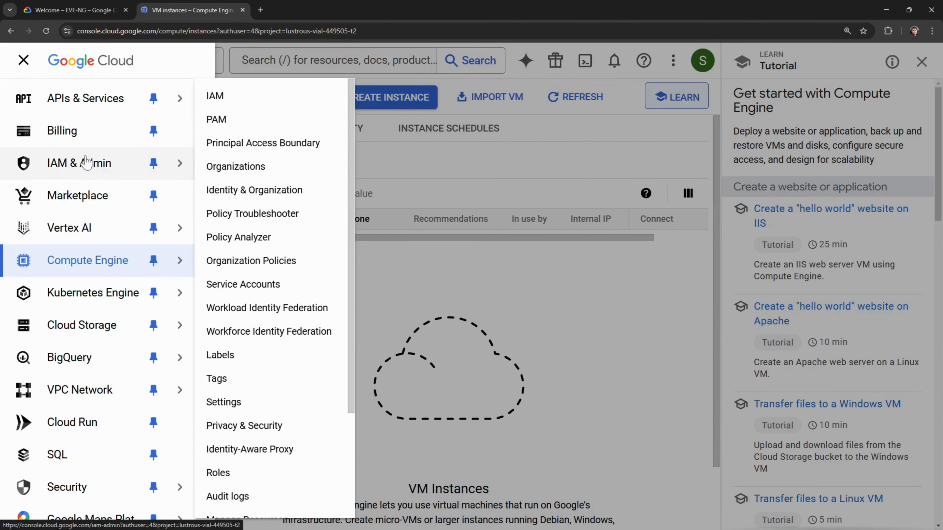
scroll(57, 402, "down", 1)
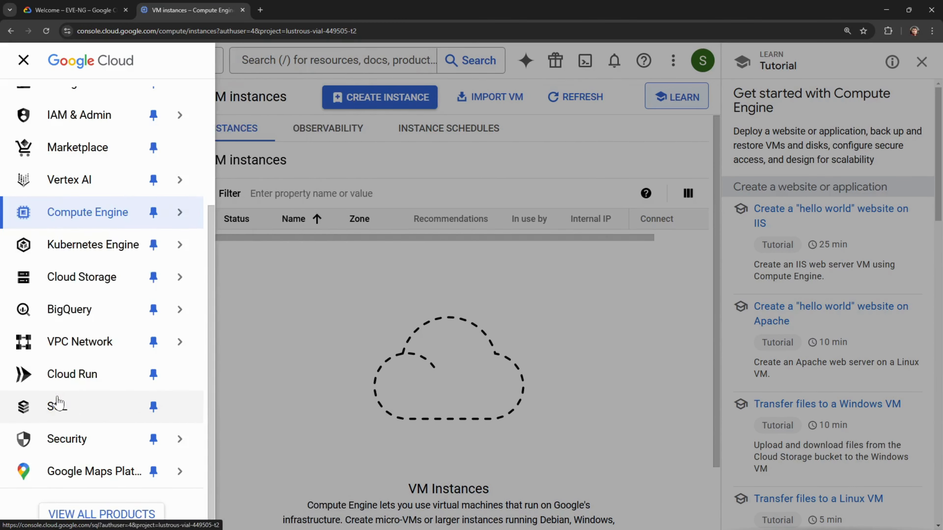
mouse_move(78, 329)
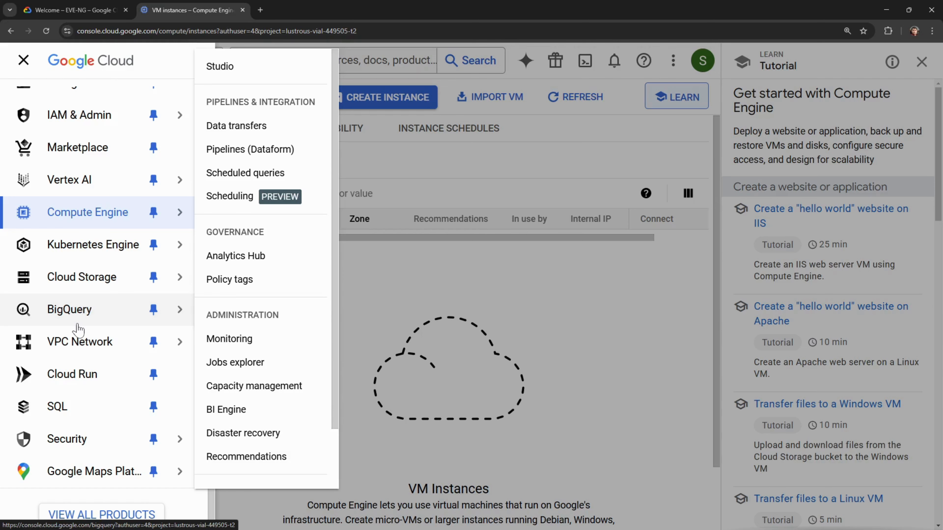
left_click(22, 63)
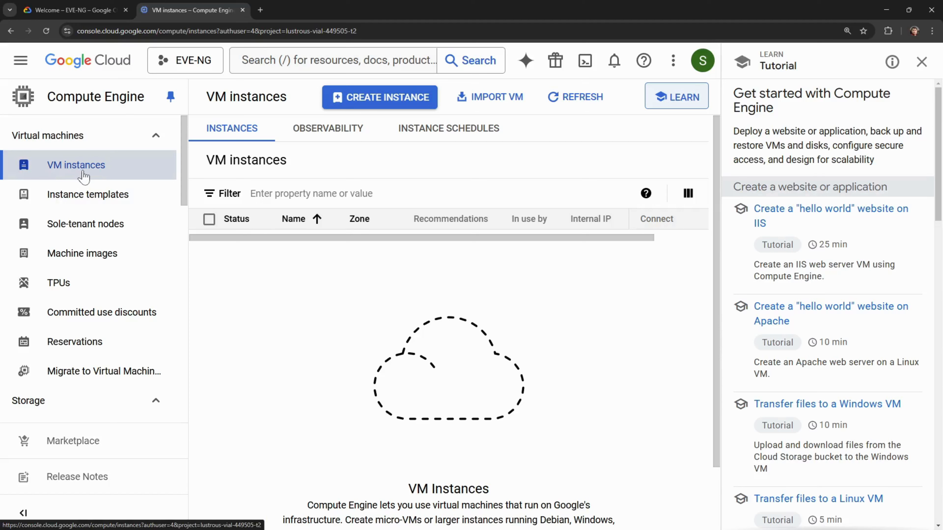
- Begin a new VM instance and name it eveng-practice, correcting the '=' typo
left_click(378, 108)
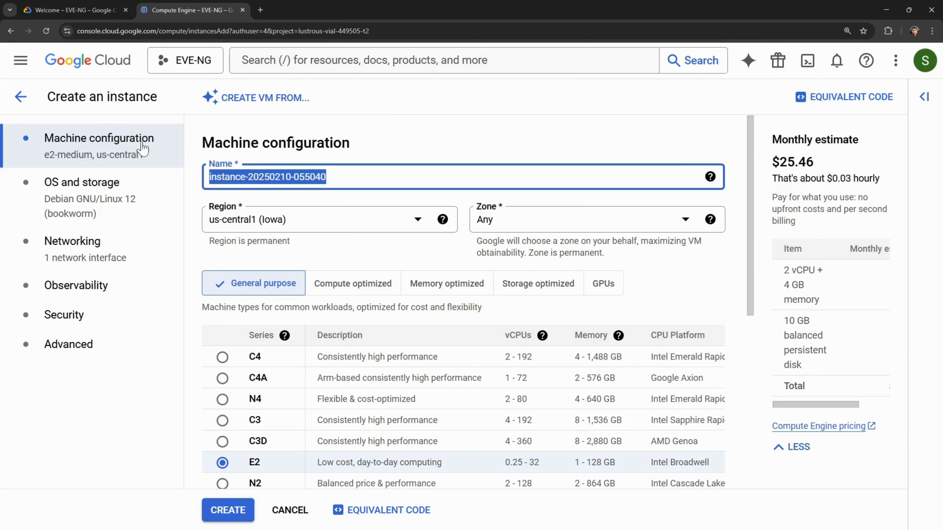
type("eveng")
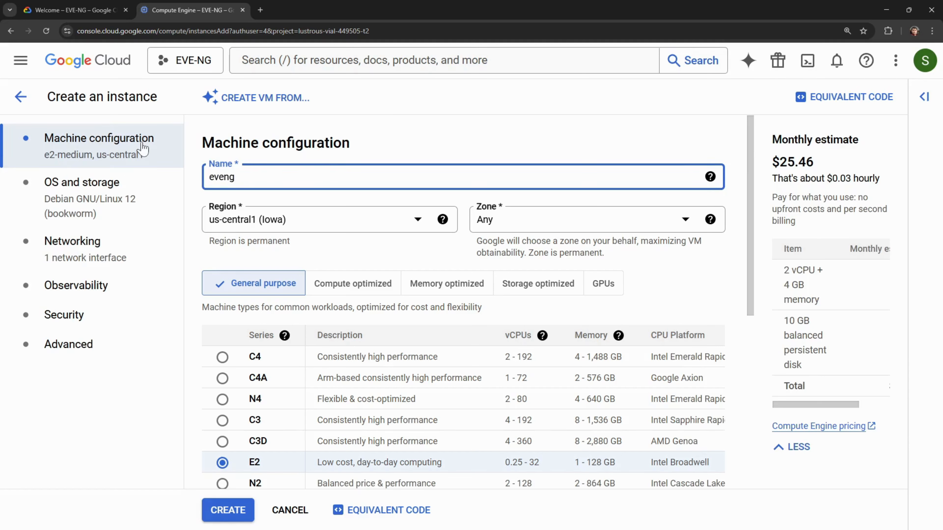
type("=practice")
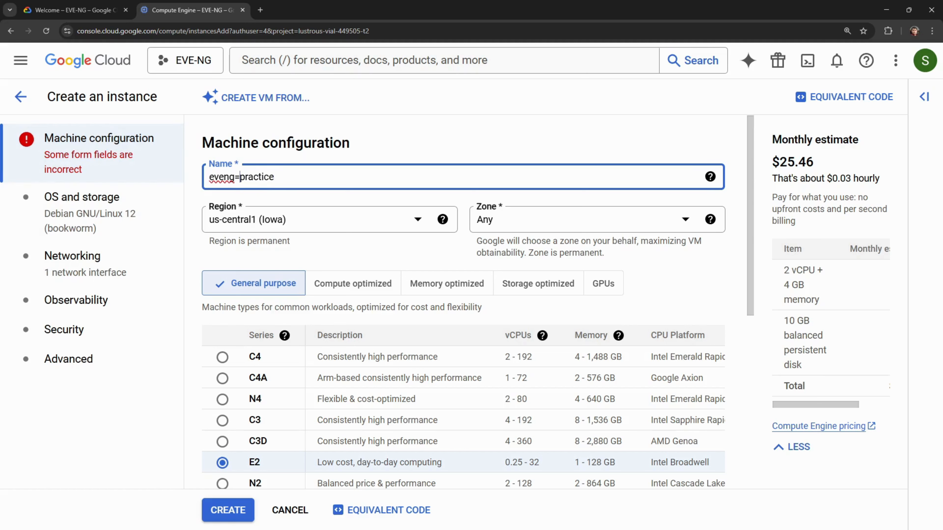
key("BackSpace")
type("-")
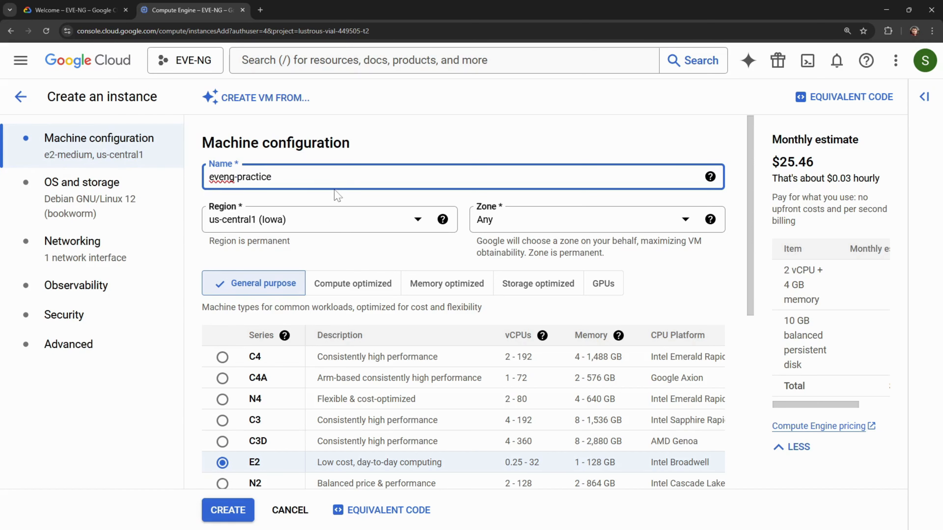
- Keep the region at us-central1 (Iowa) after browsing the other regions
left_click(417, 228)
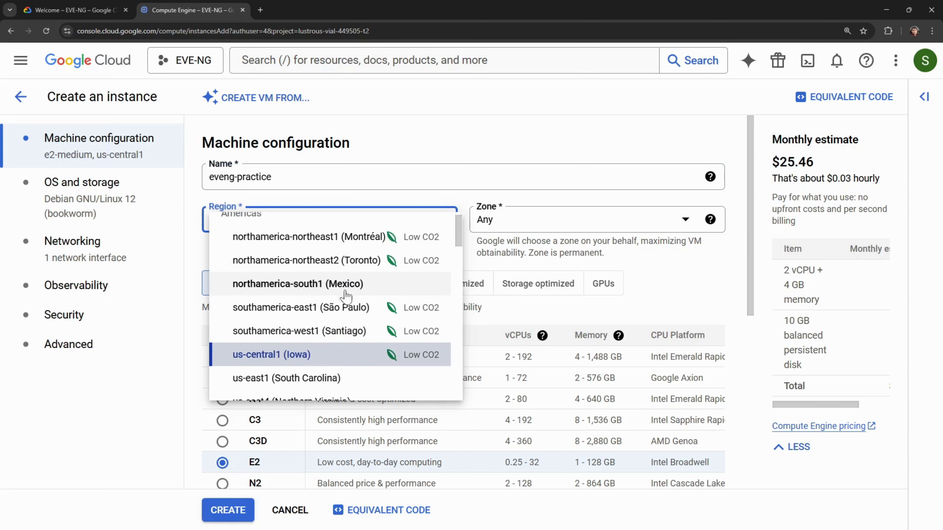
scroll(345, 296, "down", 1)
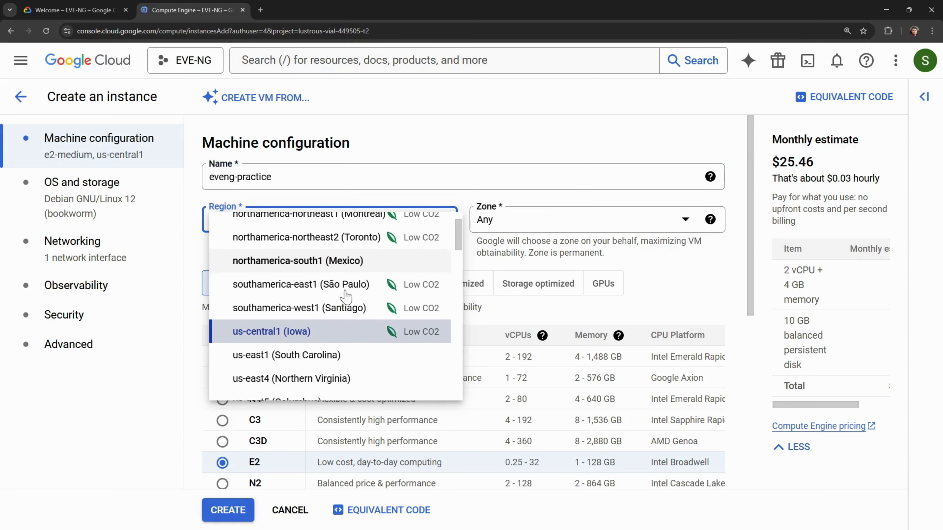
left_click(294, 334)
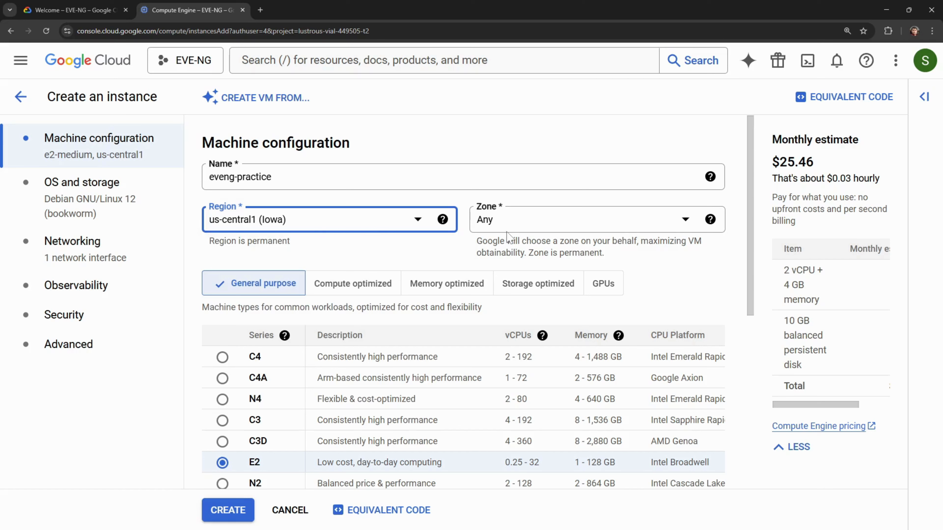
left_click(356, 221)
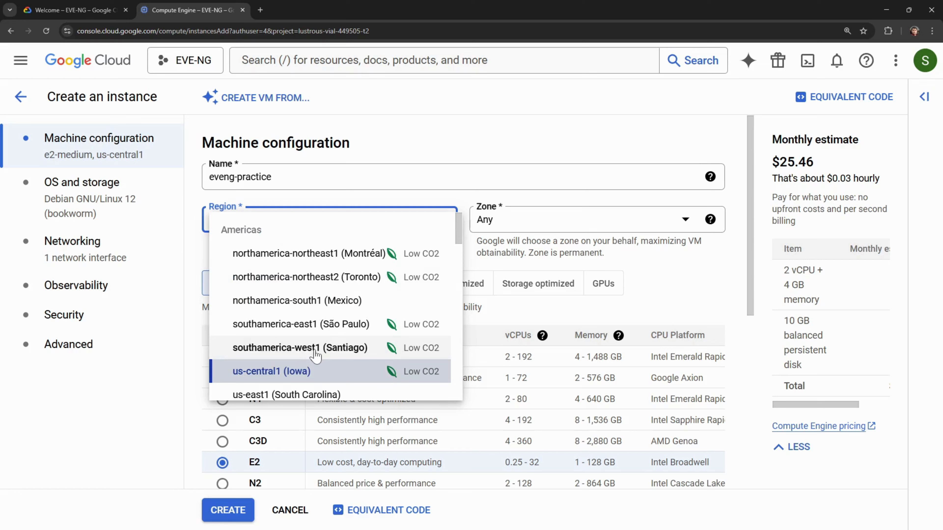
scroll(315, 354, "down", 1)
scroll(315, 355, "down", 5)
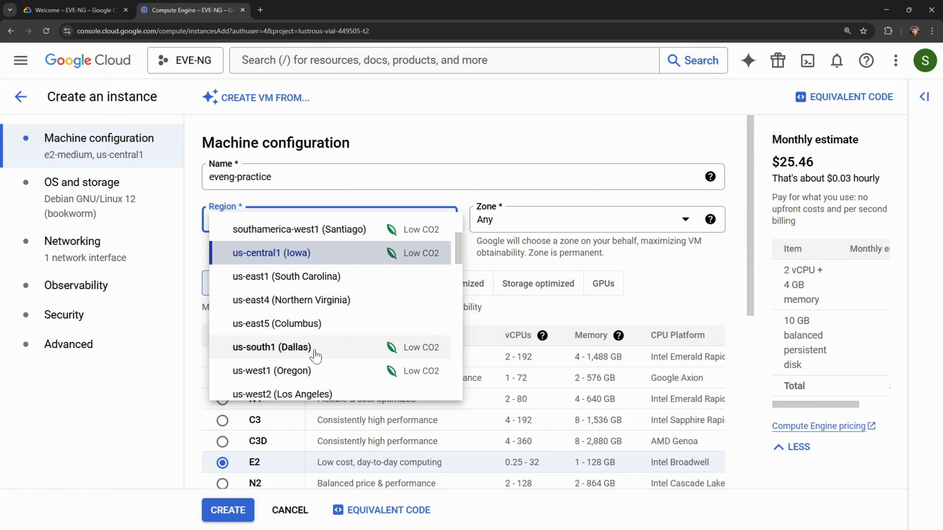
scroll(314, 354, "down", 5)
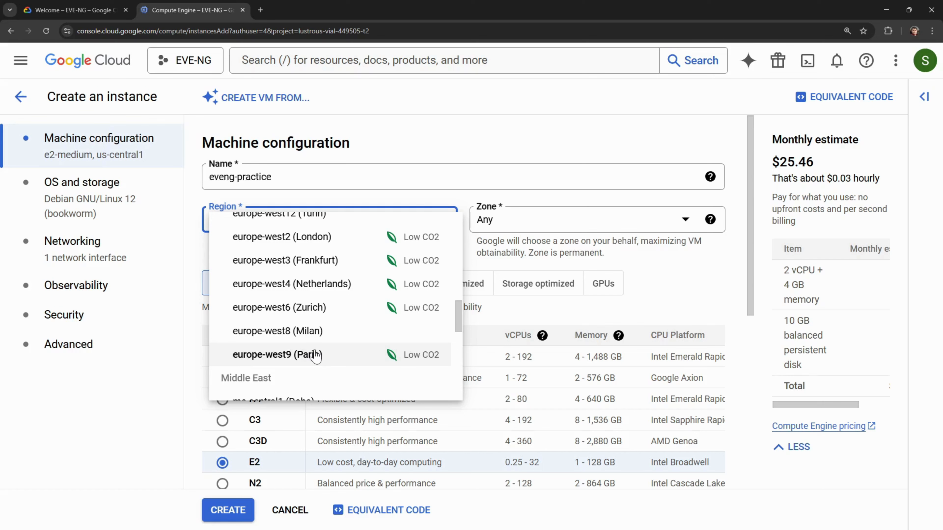
scroll(315, 355, "down", 2)
scroll(315, 355, "up", 5)
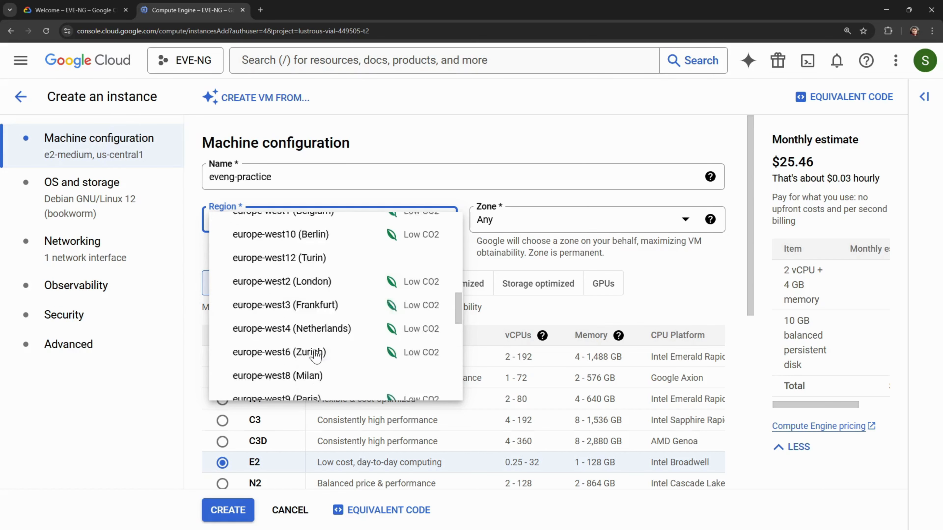
scroll(315, 355, "up", 5)
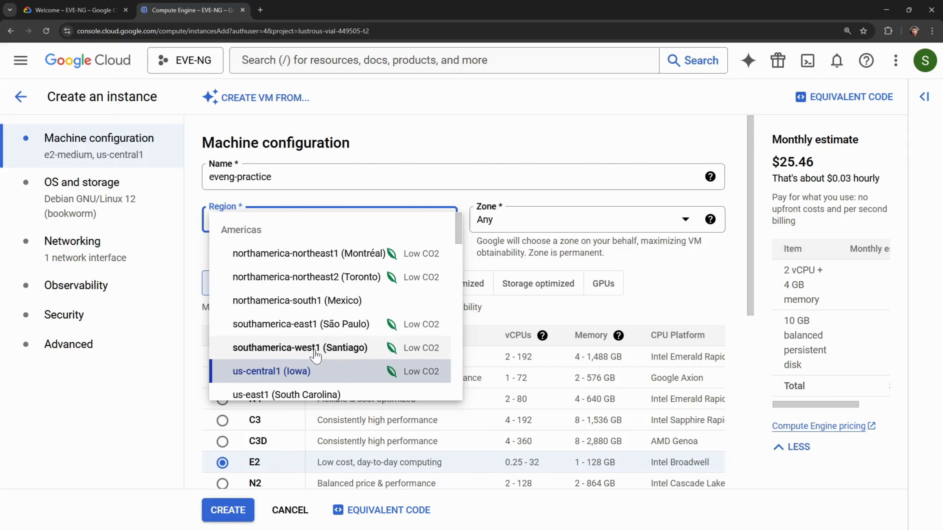
left_click(442, 146)
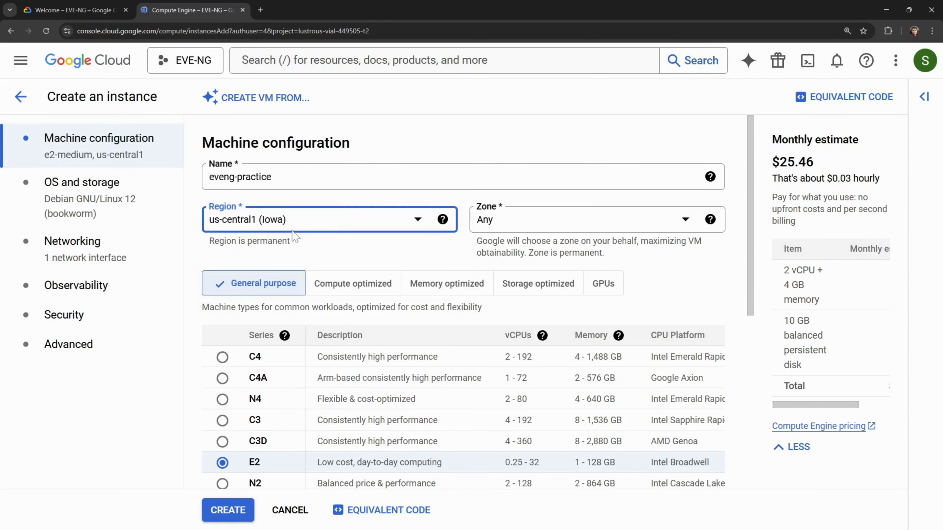
- Set the zone to us-central1-b
left_click(640, 228)
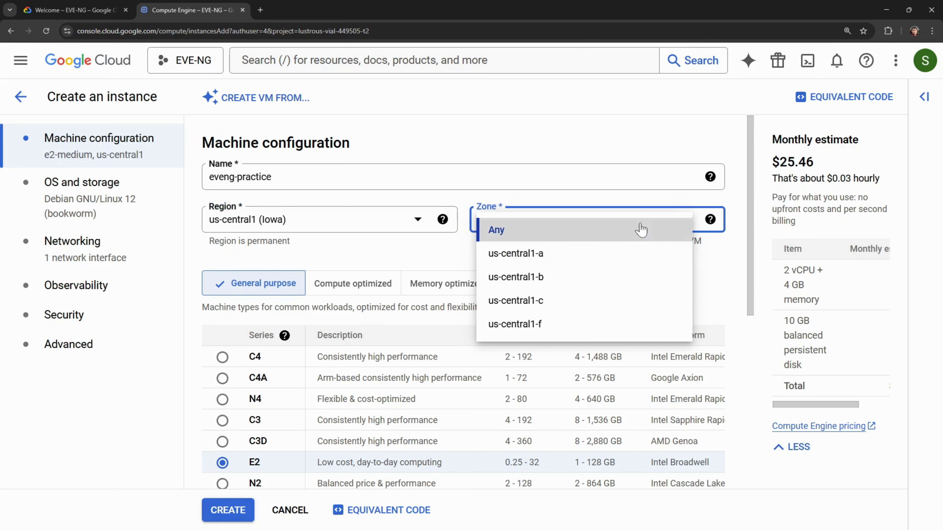
left_click(598, 284)
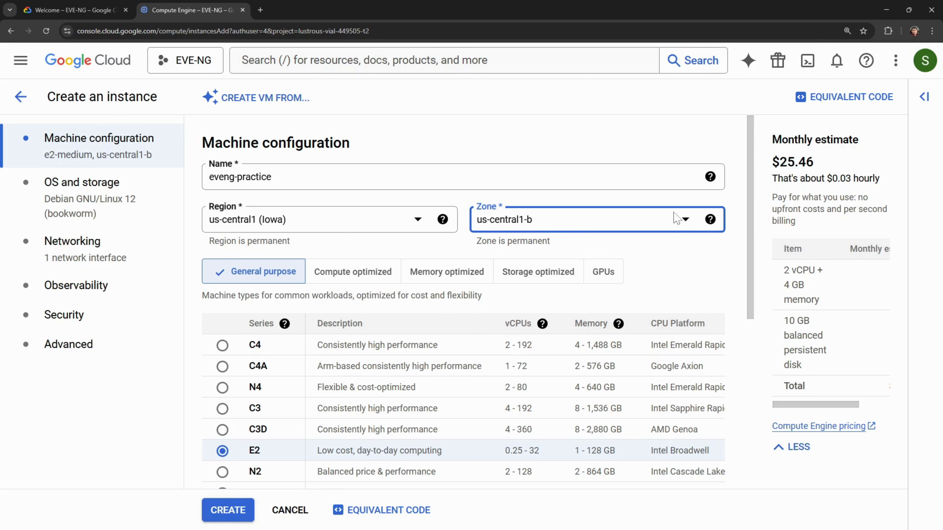
left_click(669, 227)
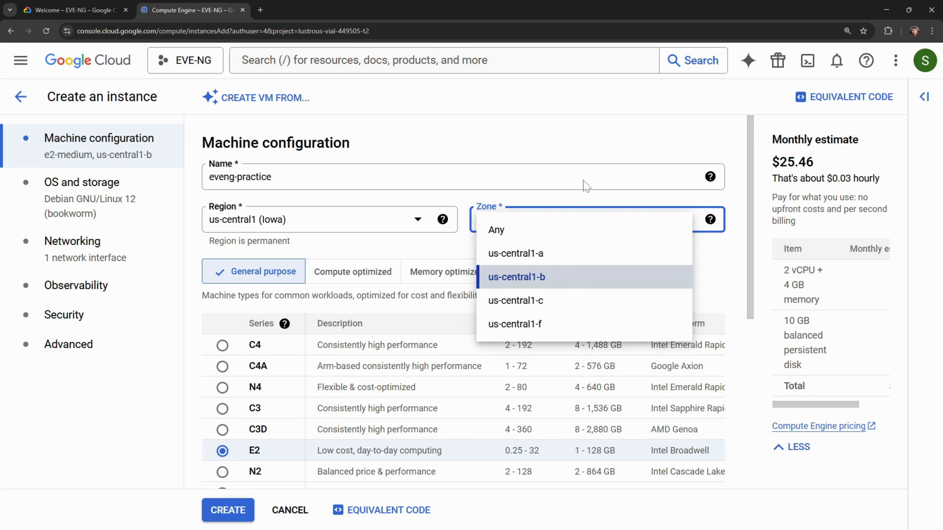
left_click(595, 141)
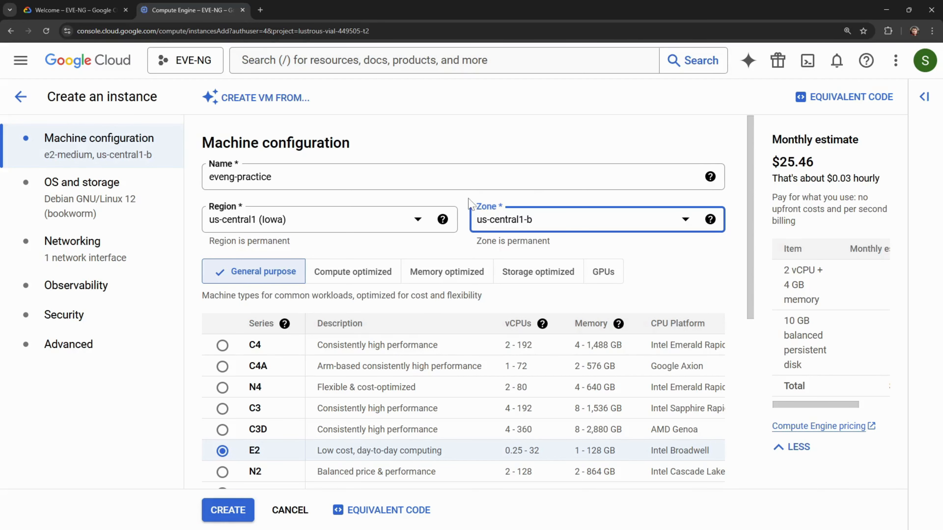
- Switch the machine series from E2 to N2, giving n2-standard-2 with 2 vCPU and 8 GB
scroll(471, 199, "down", 3)
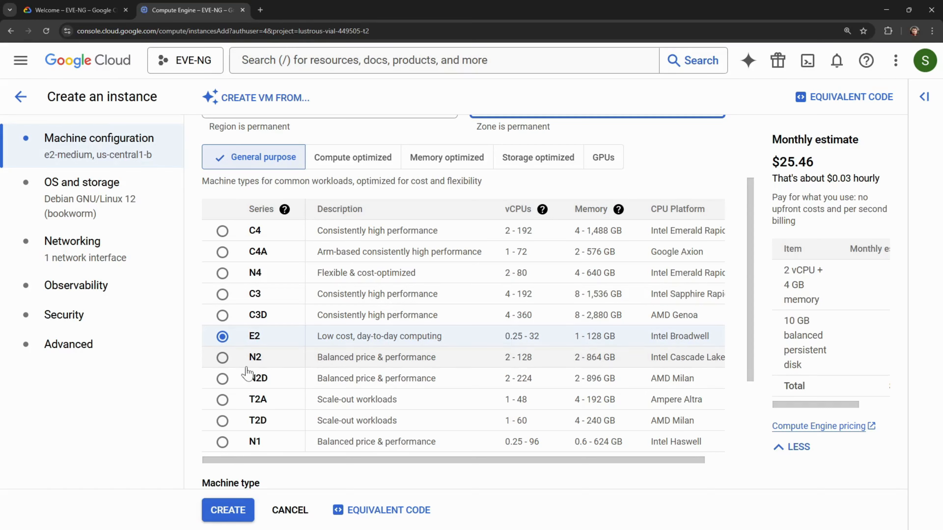
left_click(221, 362)
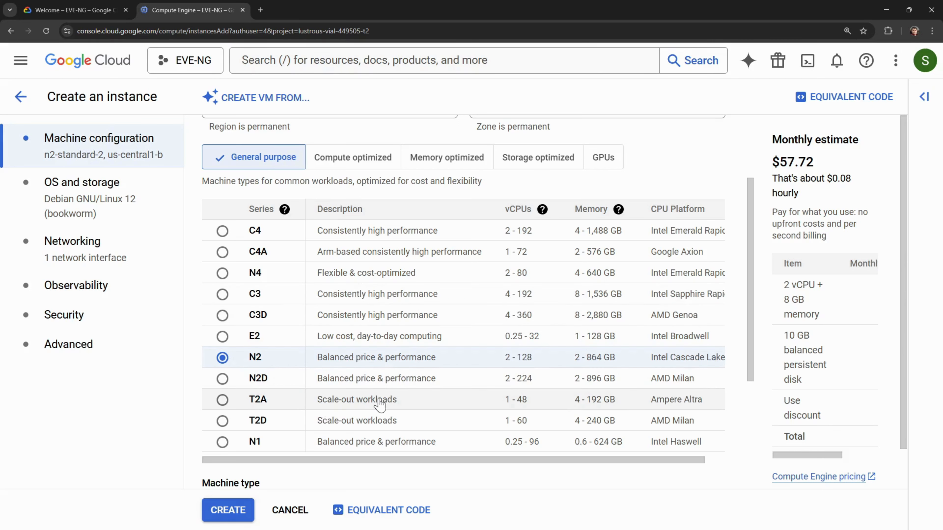
scroll(381, 403, "down", 3)
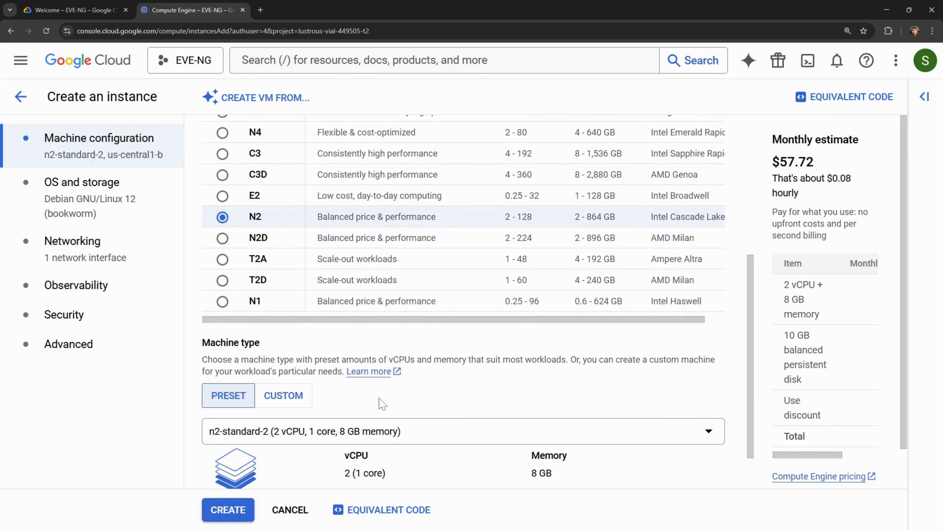
scroll(383, 404, "down", 1)
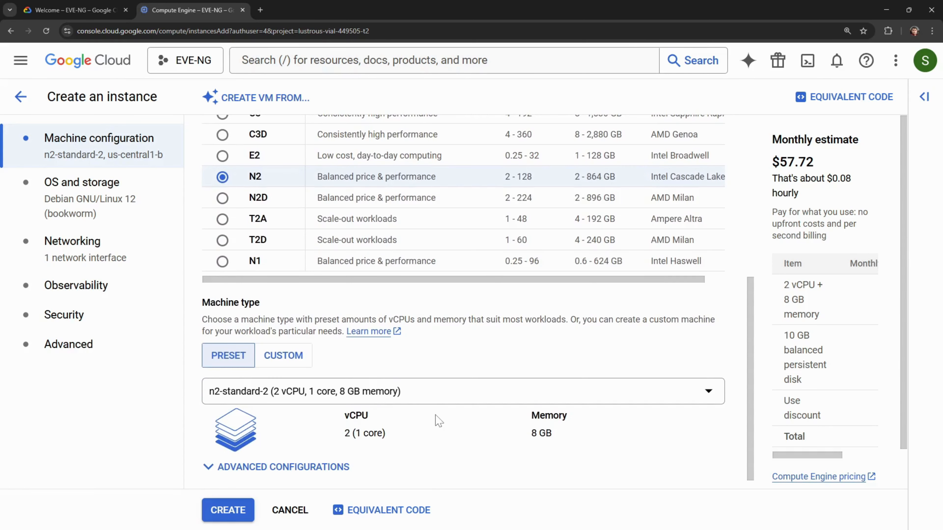
scroll(438, 420, "down", 1)
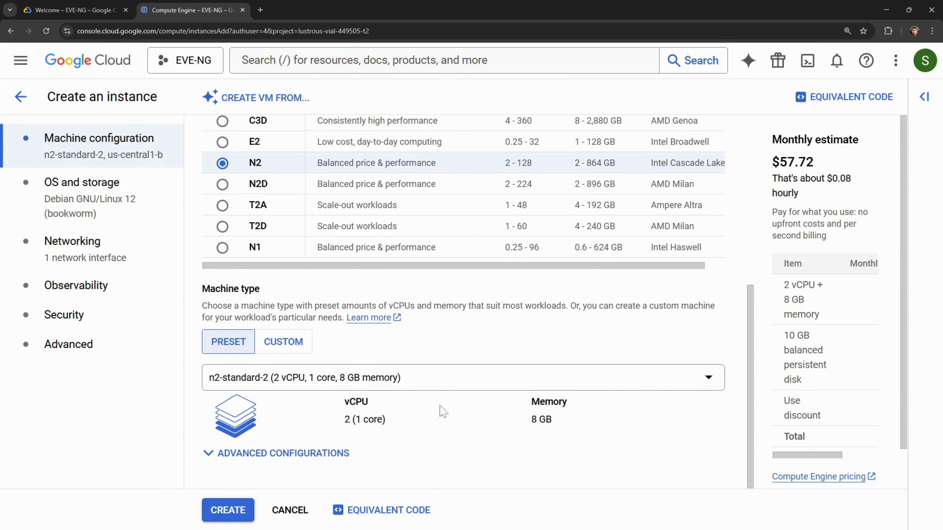
- Try n2-standard-8, then settle on n2-standard-4 (4 vCPU, 16 GB, $114.43 monthly)
left_click(458, 380)
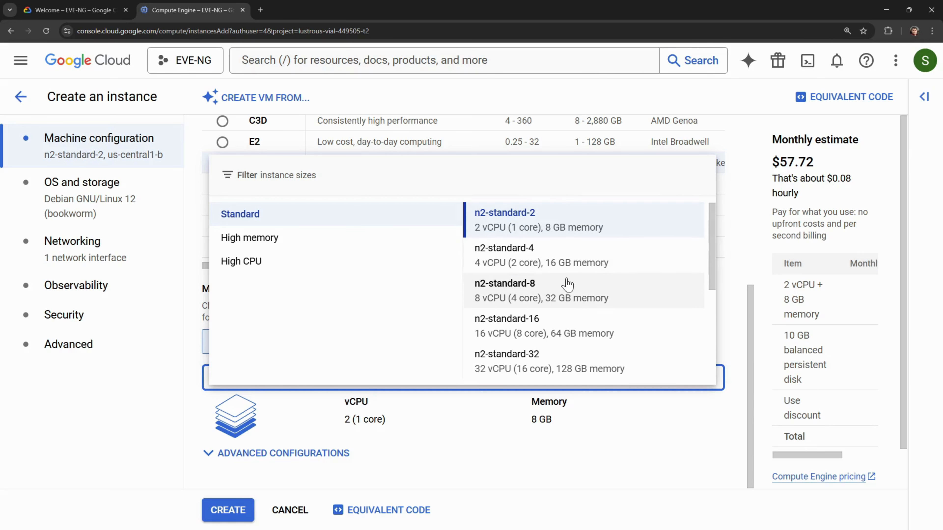
left_click(559, 306)
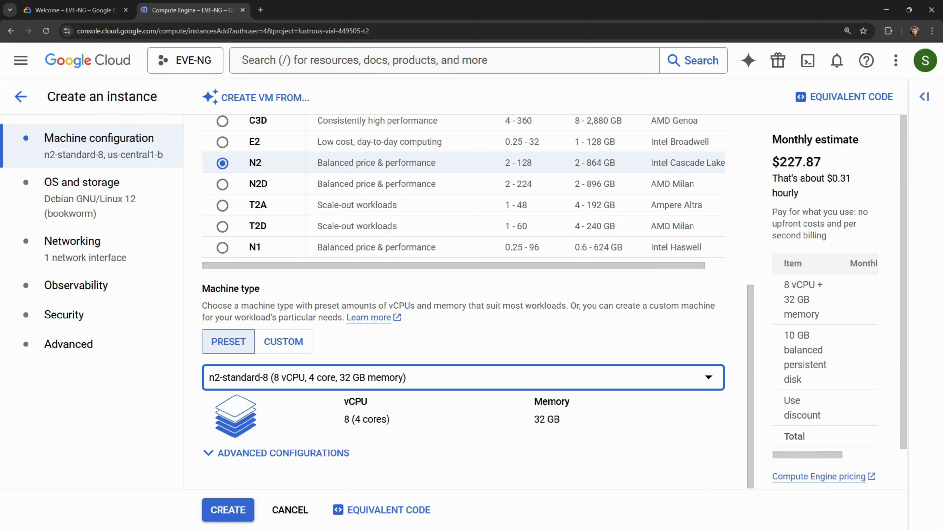
left_click(616, 388)
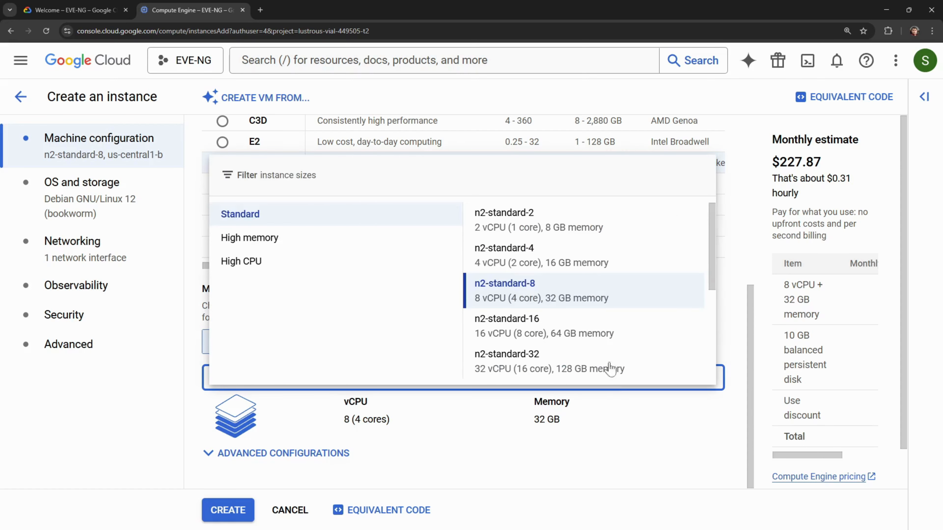
left_click(603, 267)
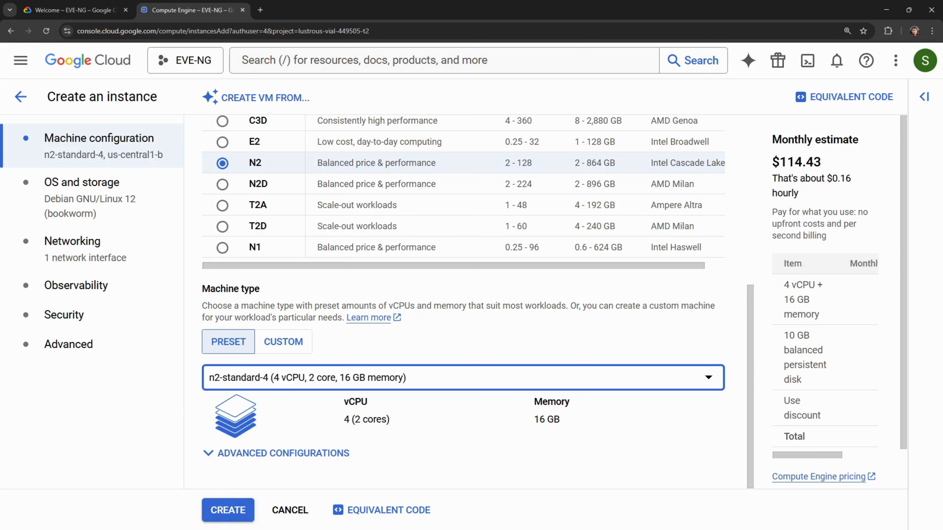
left_click_drag(831, 163, 772, 162)
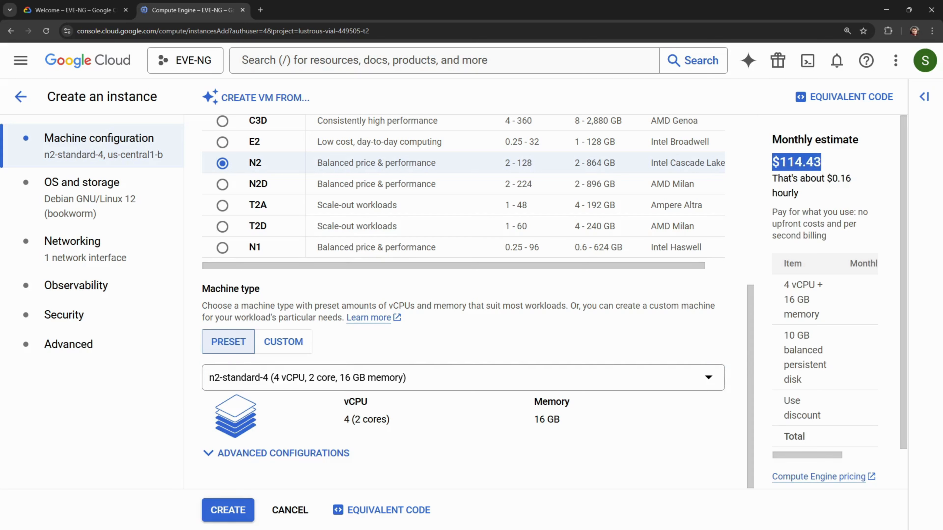
left_click(844, 166)
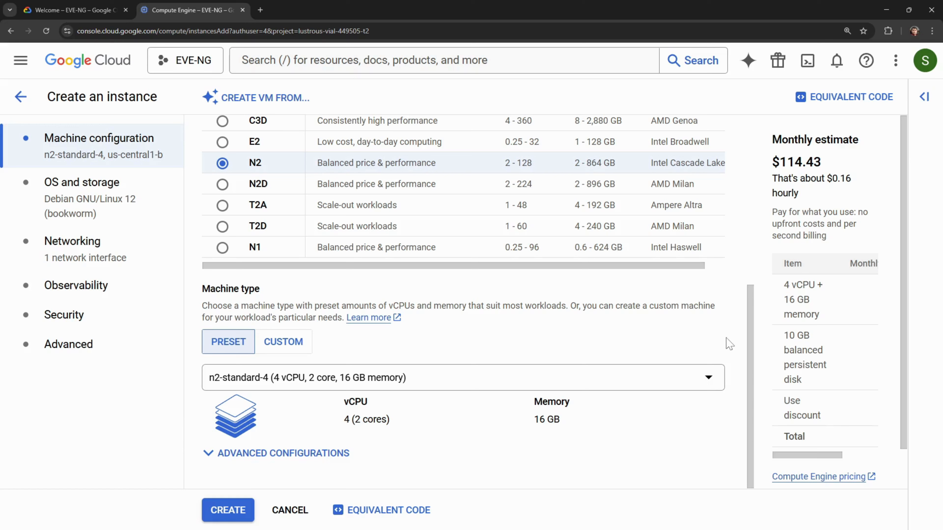
- In advanced CPU configuration, keep CPU platform Automatic and leave the vCPUs-to-core ratio unset
scroll(729, 329, "up", 2)
scroll(730, 328, "down", 2)
left_click(256, 455)
scroll(362, 439, "down", 2)
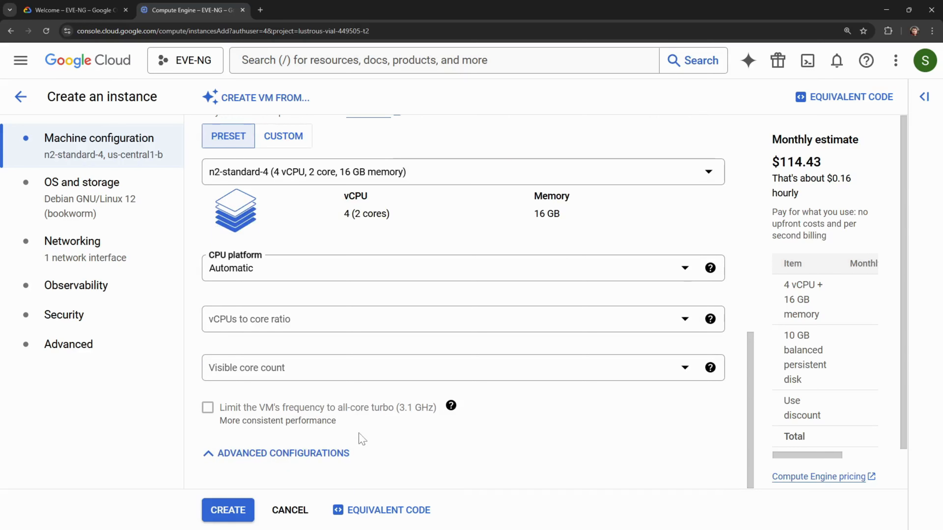
scroll(362, 439, "up", 1)
scroll(362, 439, "down", 1)
left_click(689, 277)
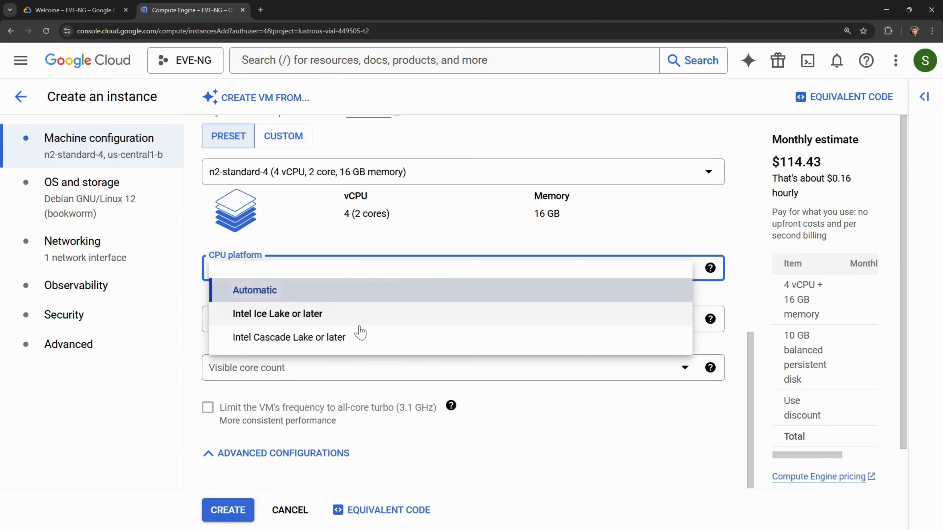
left_click(722, 234)
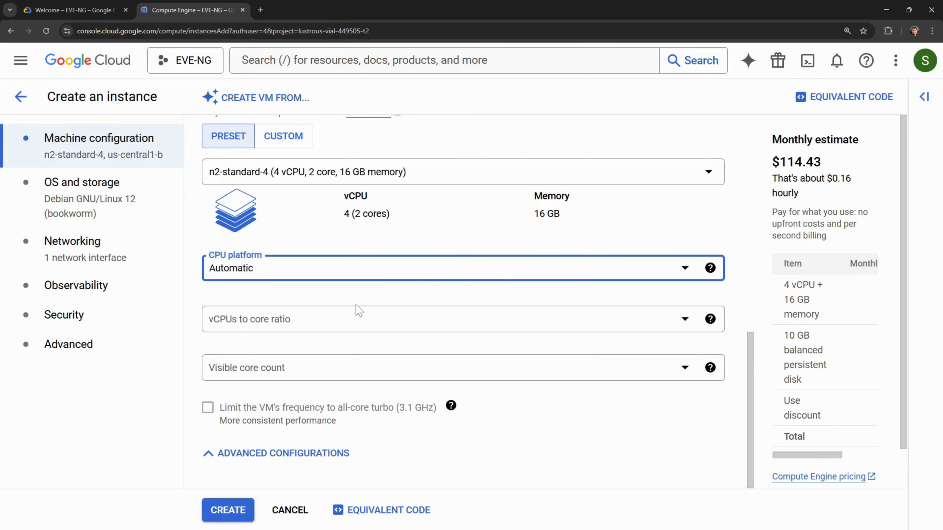
left_click(687, 321)
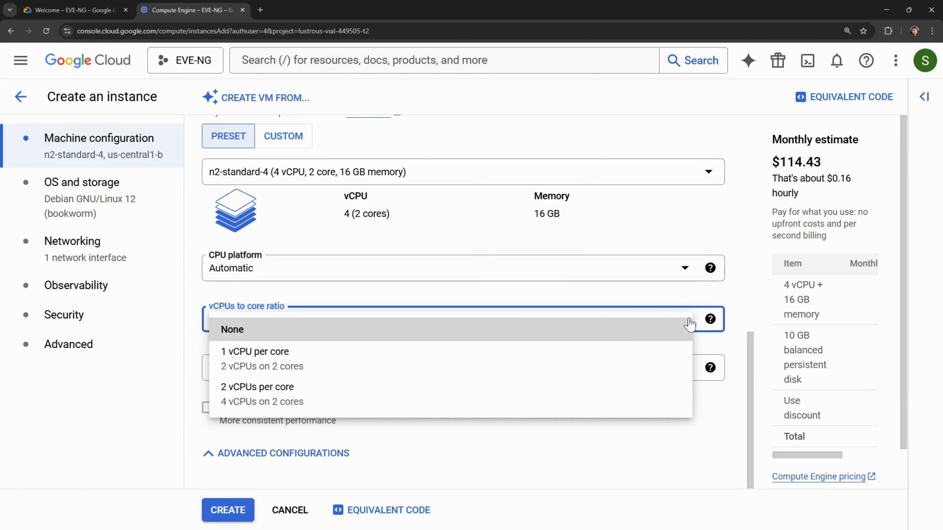
left_click(740, 285)
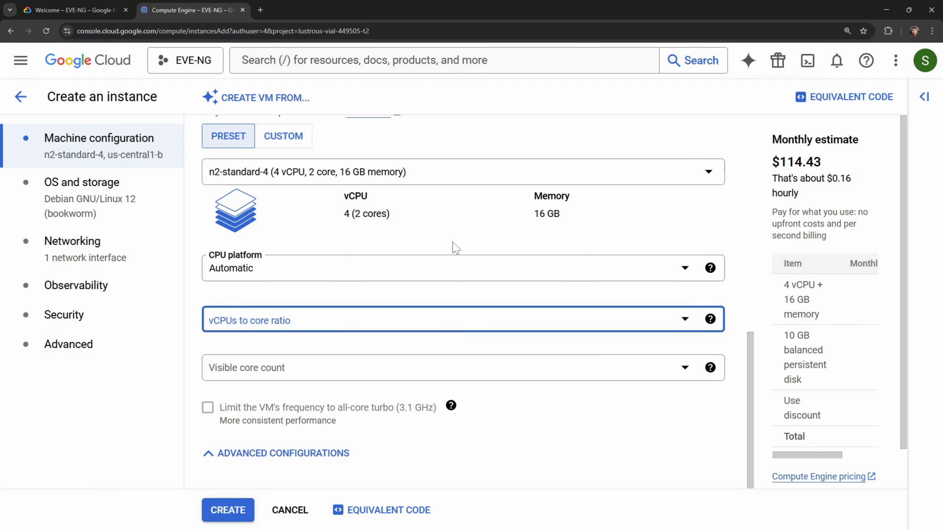
- Leave the core ratio unset and view the OS and storage settings with the 10 GB disk
left_click(456, 248)
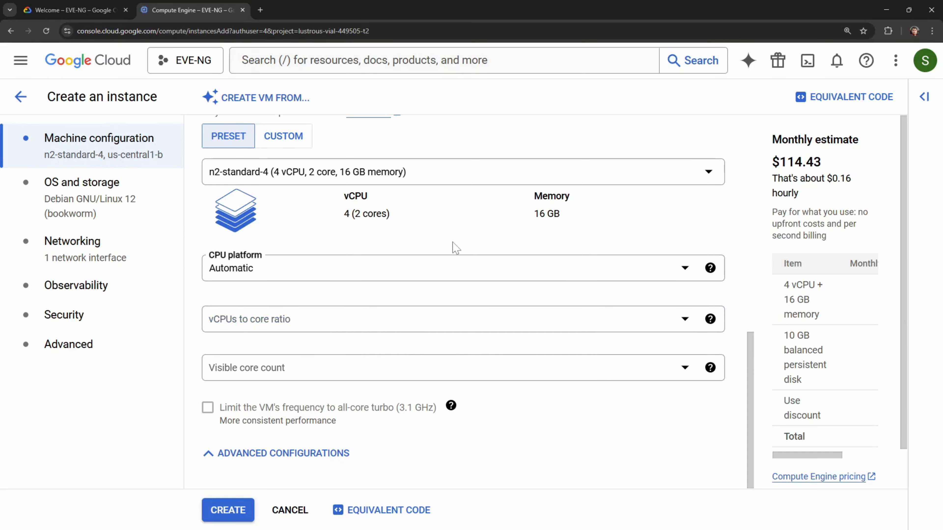
left_click(72, 200)
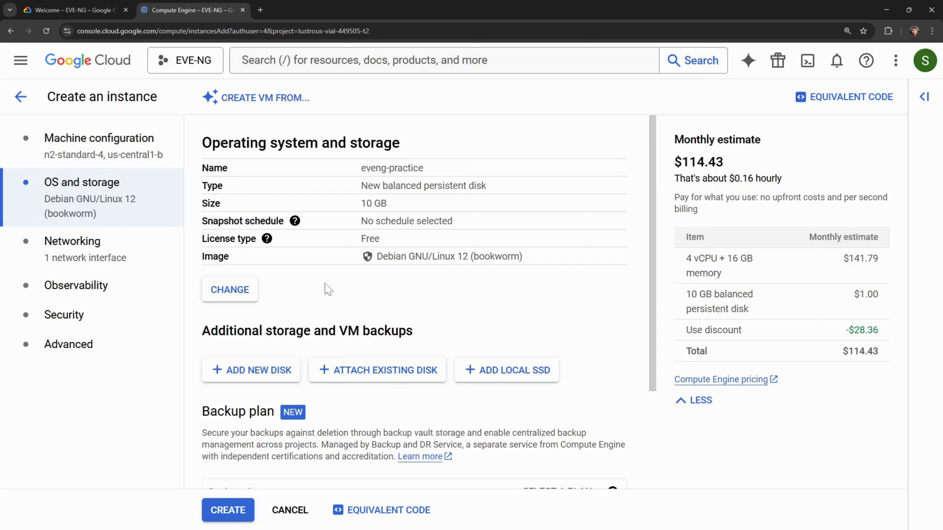
left_click_drag(394, 205, 356, 206)
left_click(354, 281)
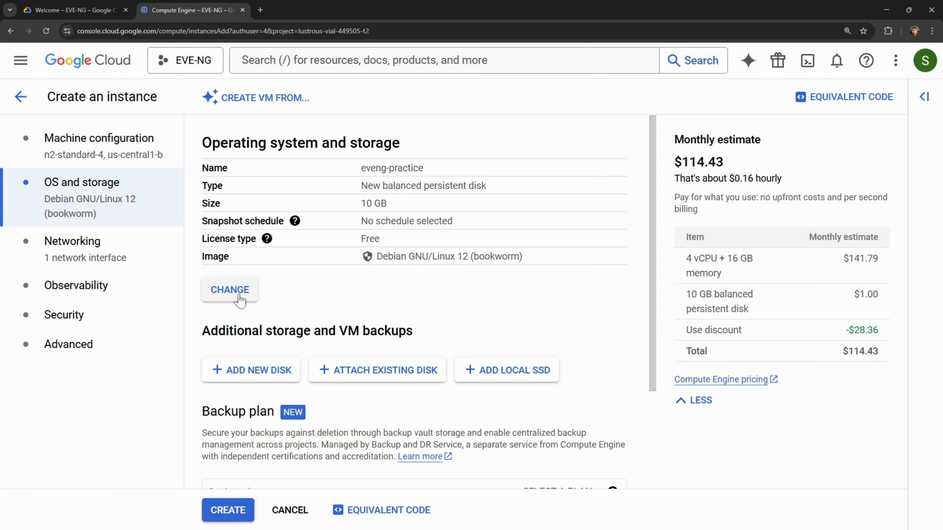
- Change the boot disk size to 100 GB and bring up the Custom Images choices
left_click(230, 290)
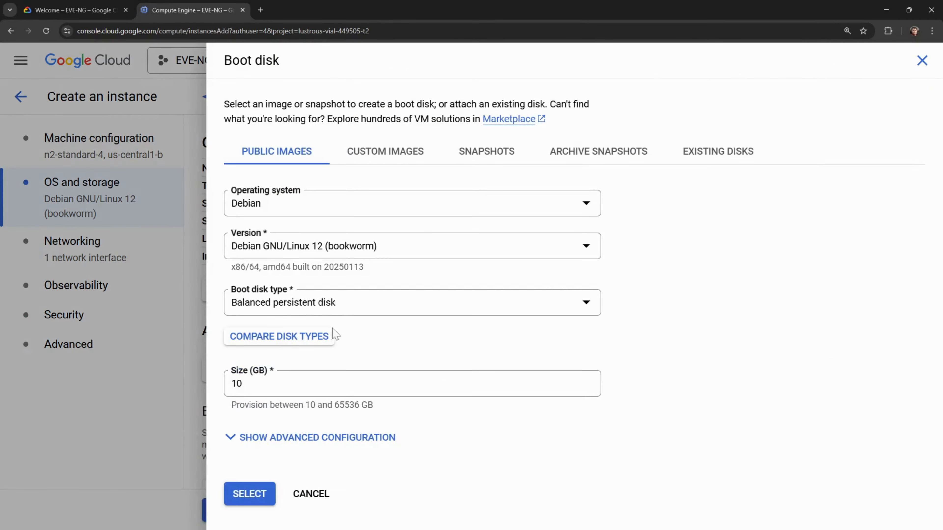
left_click(295, 383)
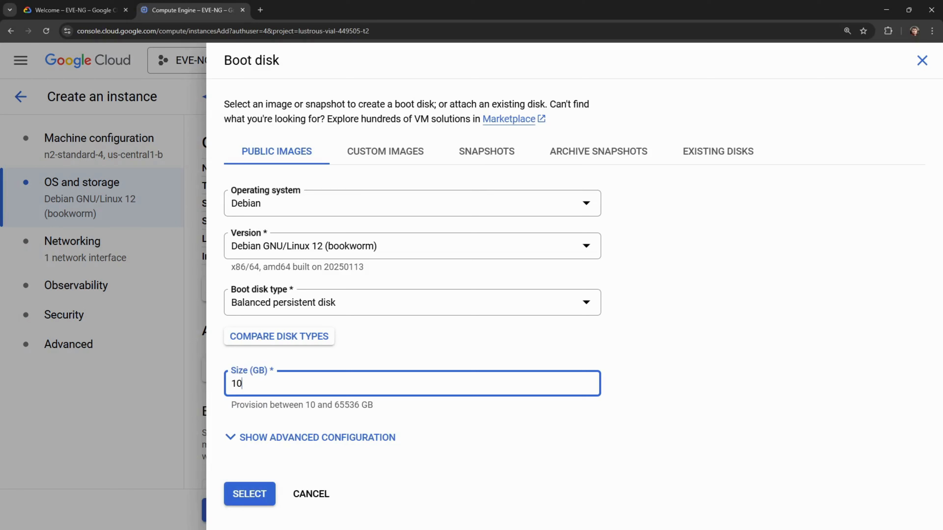
type("0")
left_click(705, 336)
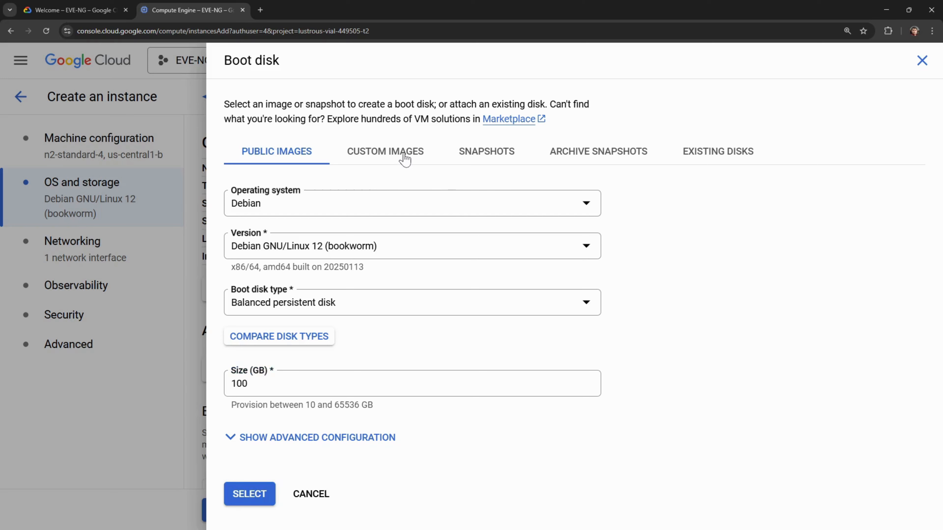
left_click(405, 158)
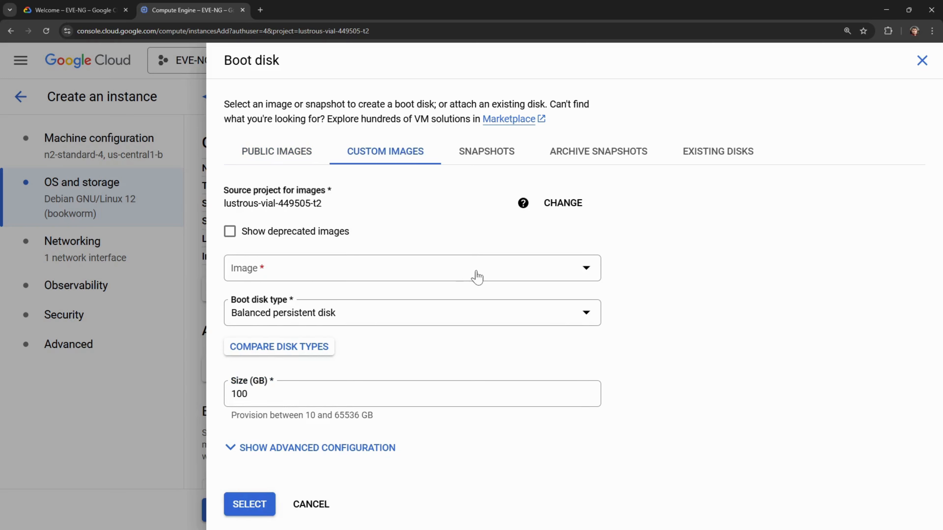
- Use the nested-ubuntu-jammy image on an SSD persistent disk and apply the boot disk
left_click(584, 277)
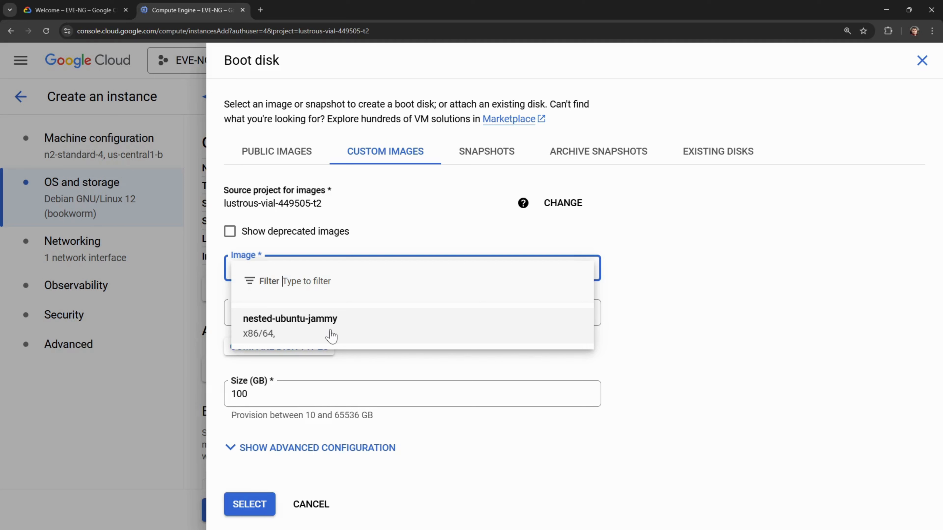
left_click(330, 337)
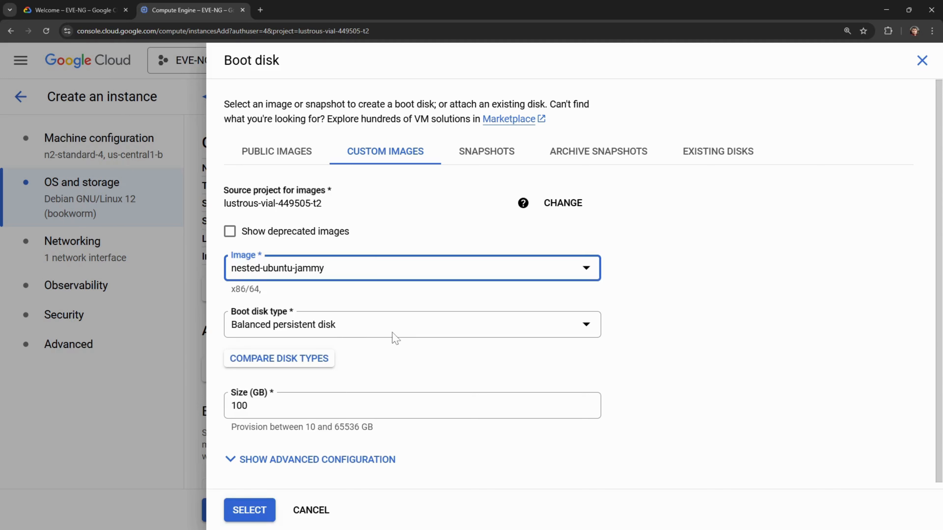
left_click(392, 333)
left_click(392, 333)
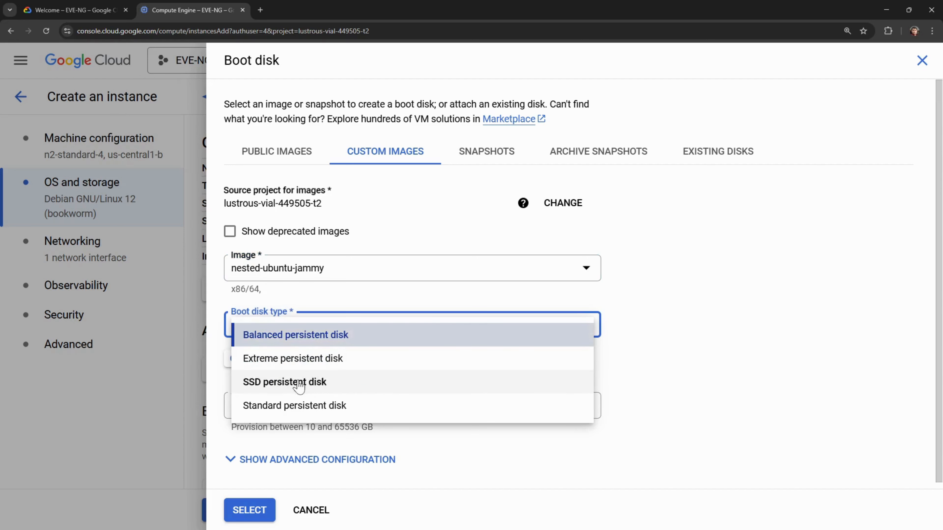
left_click(299, 386)
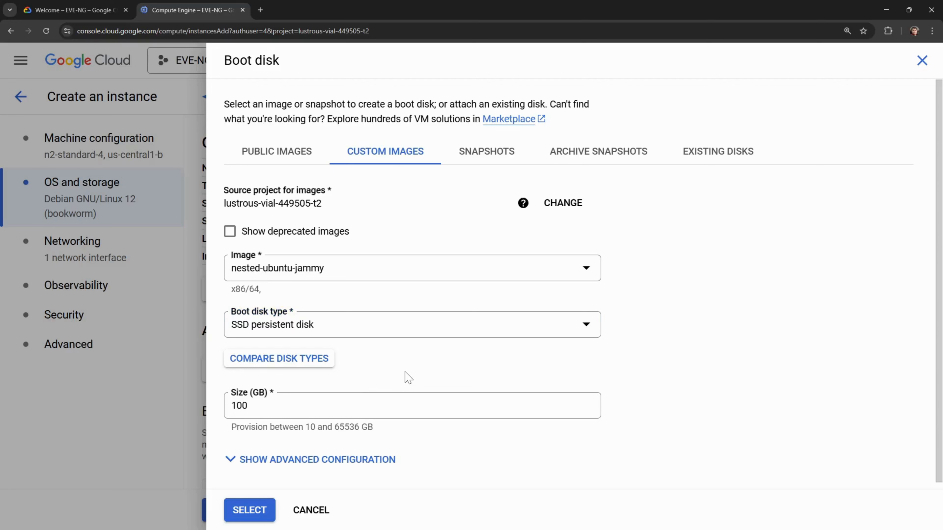
scroll(405, 372, "down", 1)
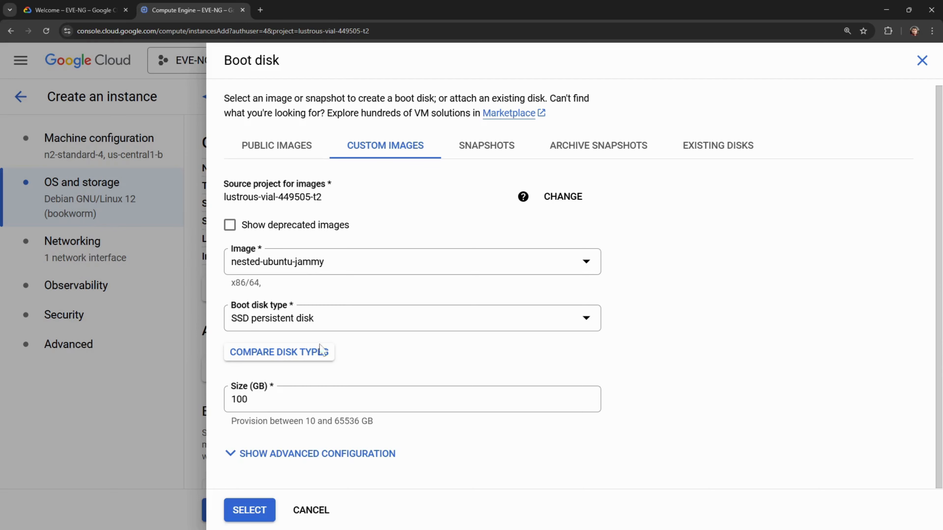
left_click(239, 512)
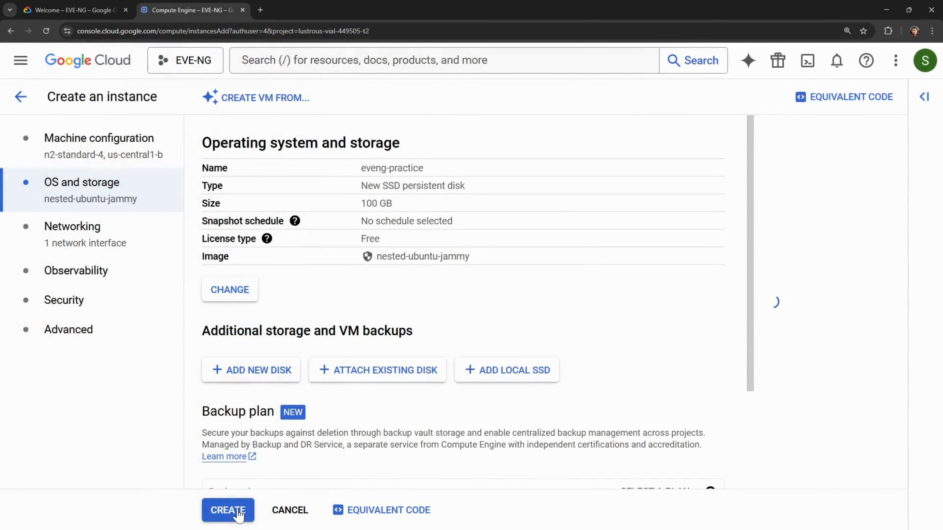
- Allow HTTP and HTTPS traffic in Networking, leaving IP forwarding disabled
left_click(103, 244)
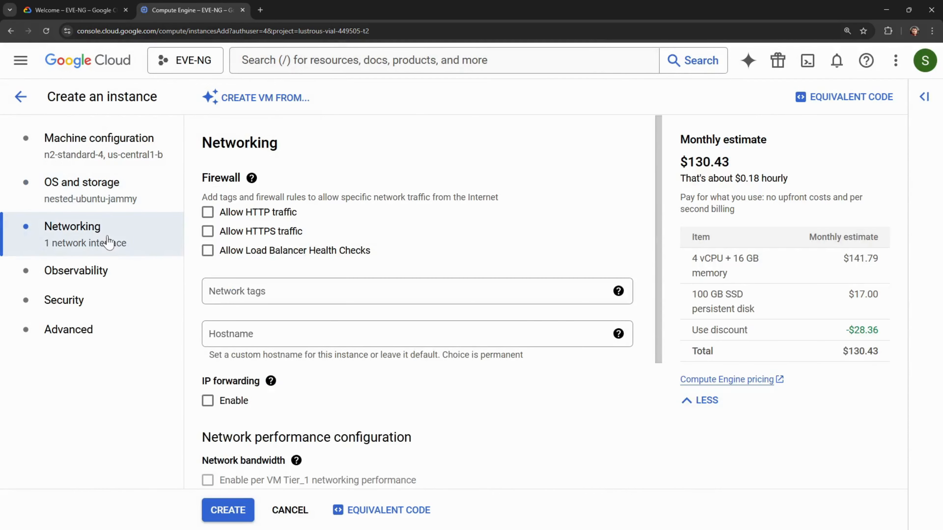
left_click(208, 212)
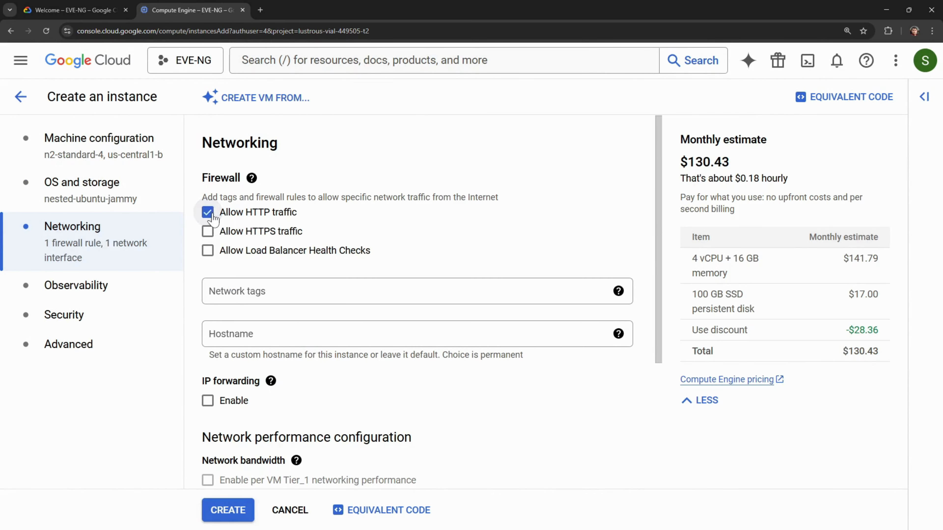
left_click(208, 232)
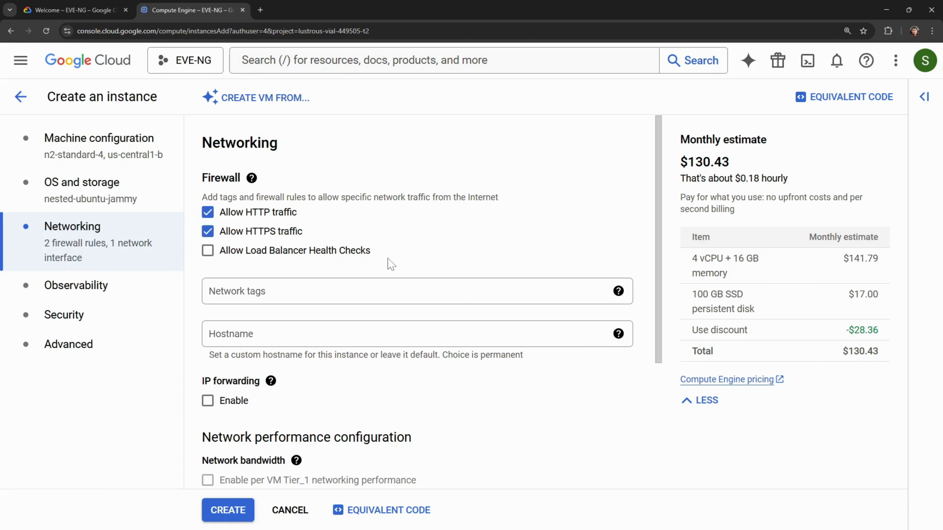
scroll(390, 264, "down", 1)
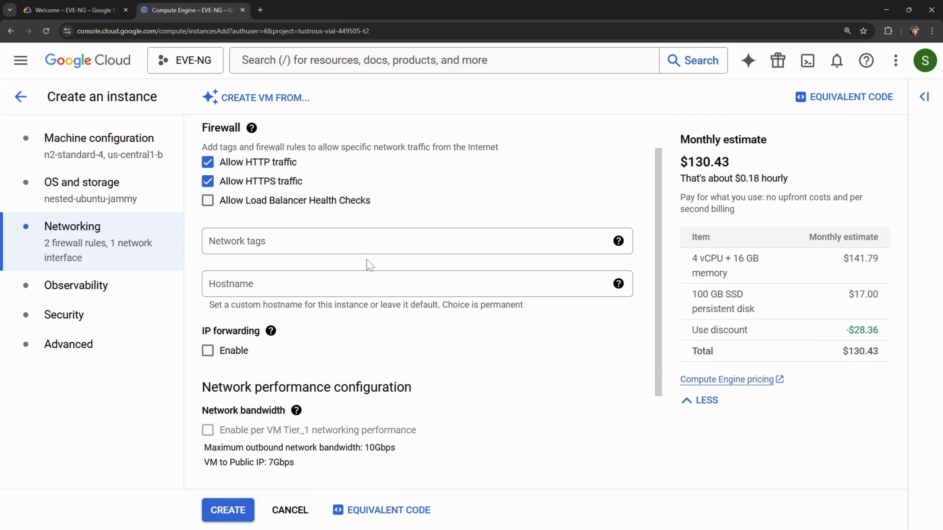
scroll(369, 264, "down", 2)
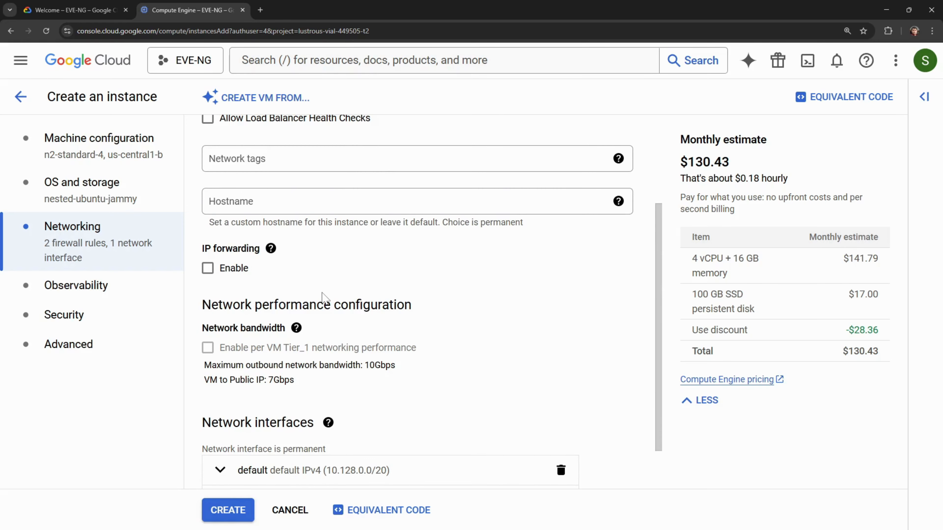
left_click(208, 270)
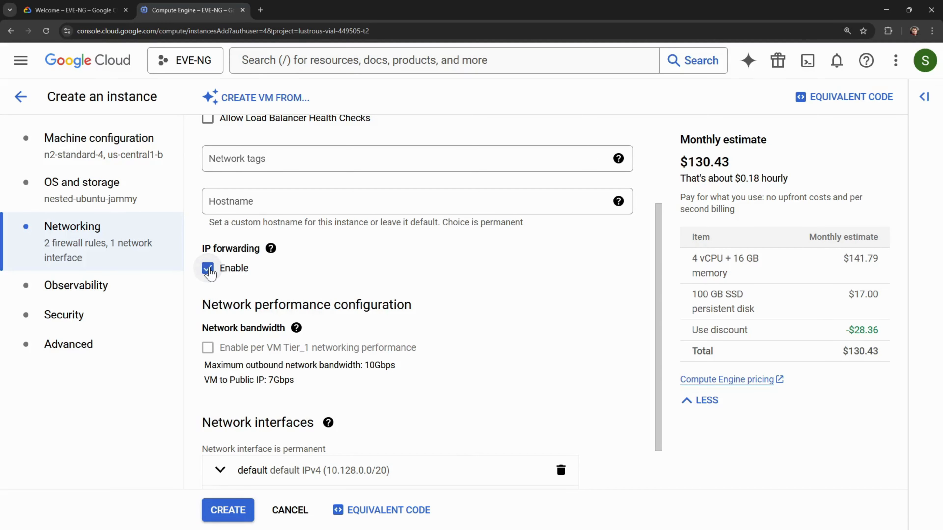
left_click(208, 270)
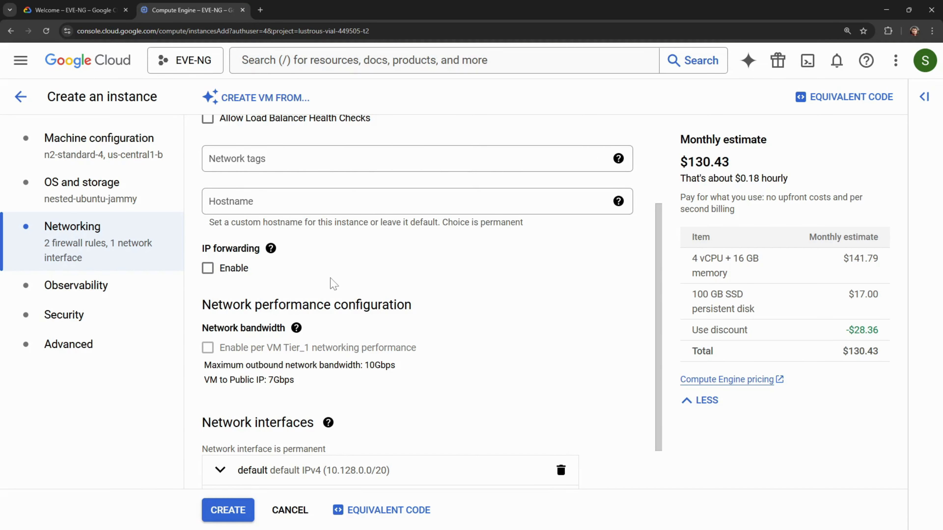
scroll(333, 283, "down", 1)
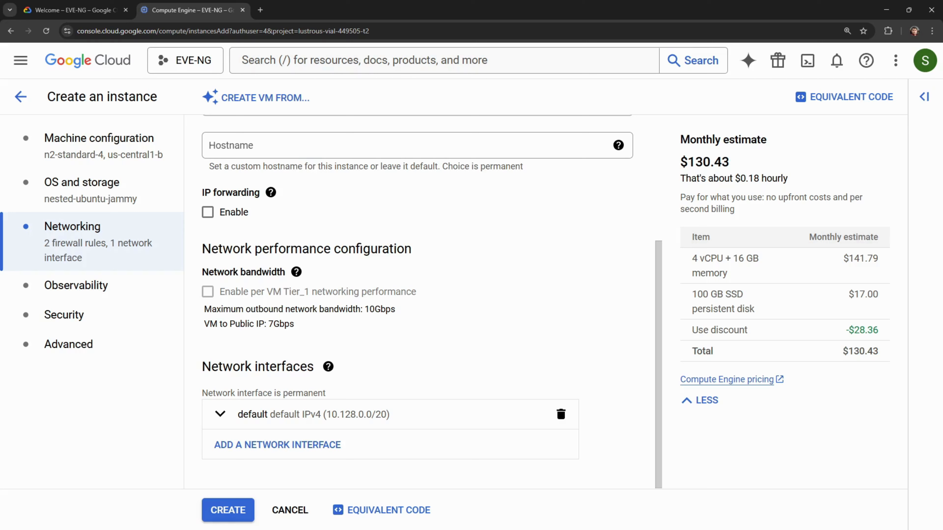
left_click_drag(402, 314, 363, 310)
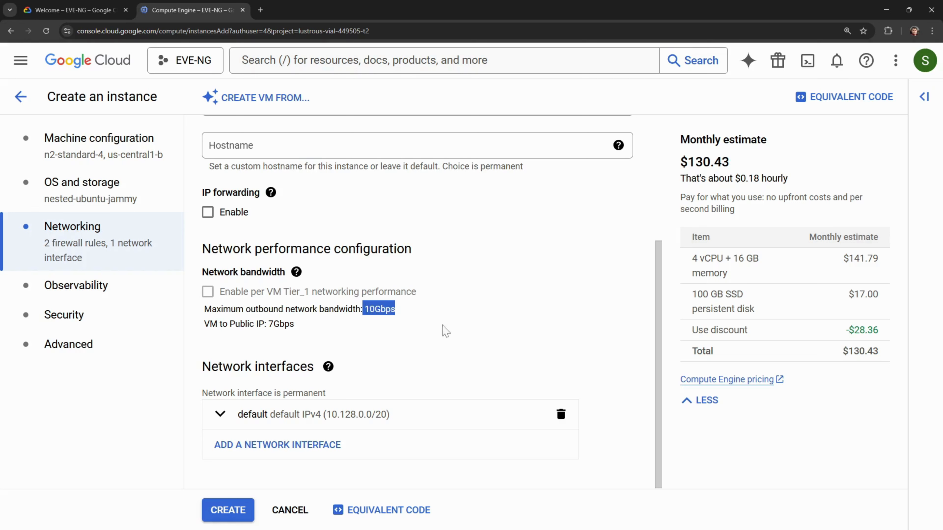
left_click(490, 338)
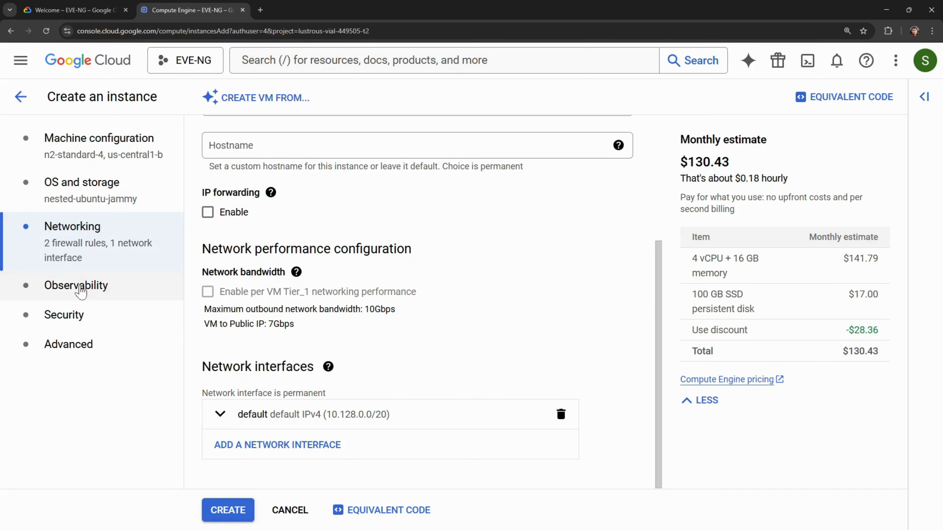
- Look through the Observability and Security settings, leaving them at their defaults
left_click(80, 289)
left_click(73, 318)
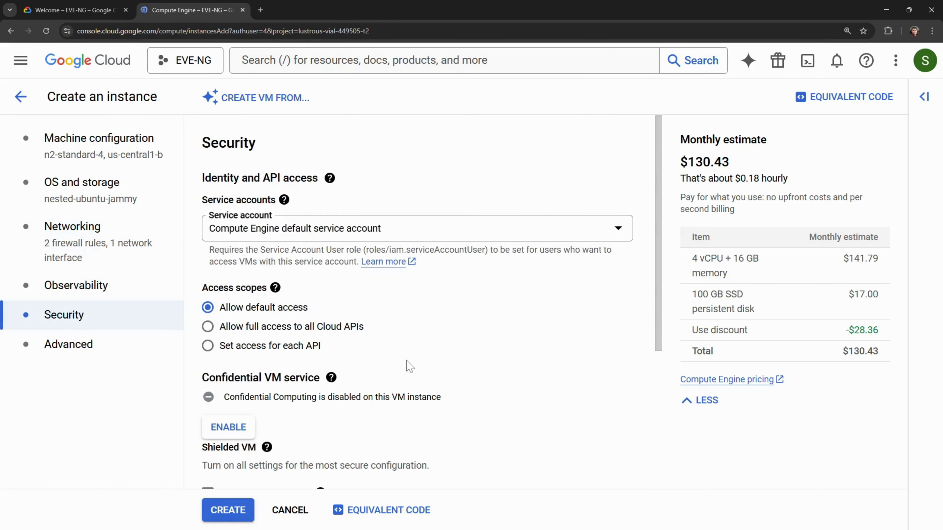
scroll(409, 366, "down", 1)
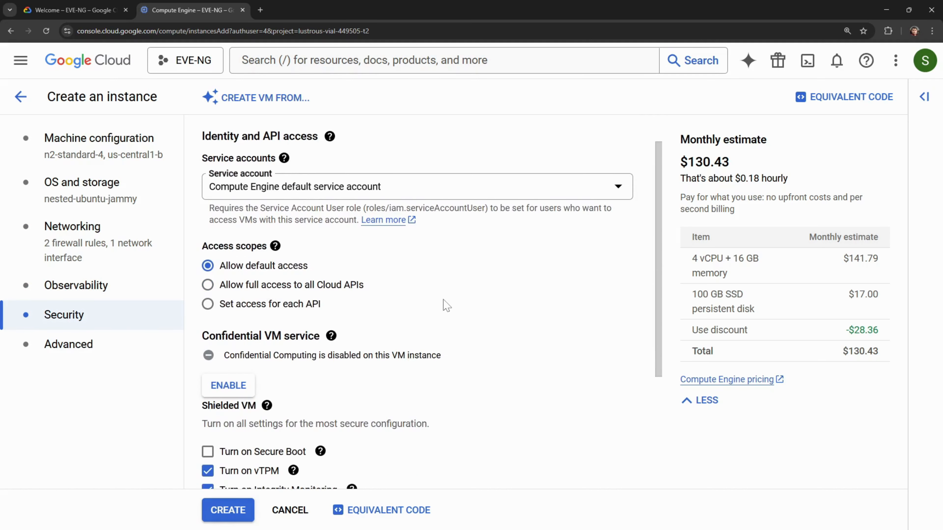
scroll(444, 301, "down", 3)
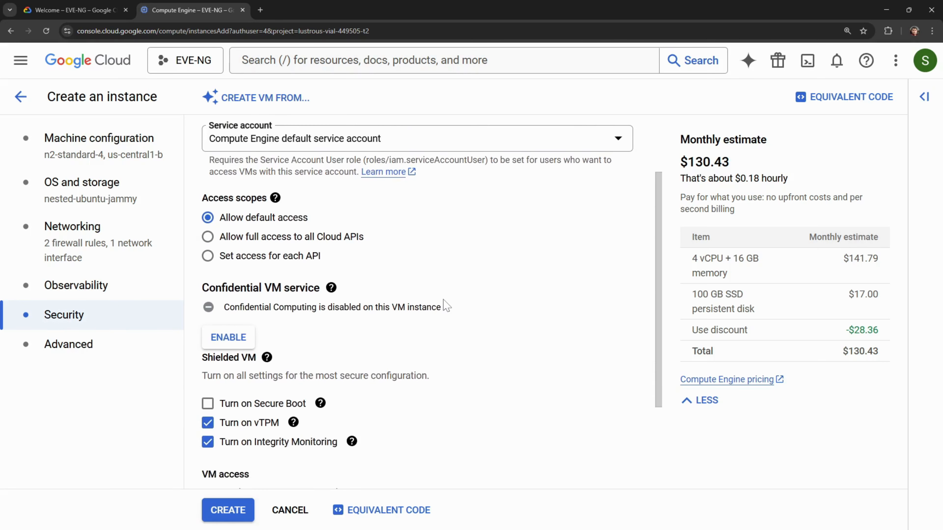
scroll(445, 305, "down", 2)
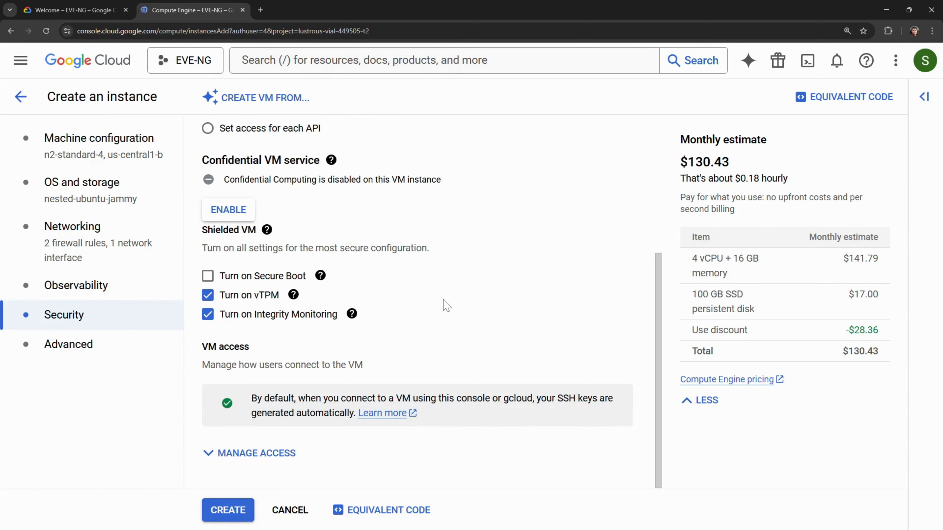
scroll(443, 300, "up", 1)
scroll(444, 300, "down", 1)
- Review Advanced settings down to Sole-tenancy, keeping Standard provisioning and default encryption
left_click(80, 350)
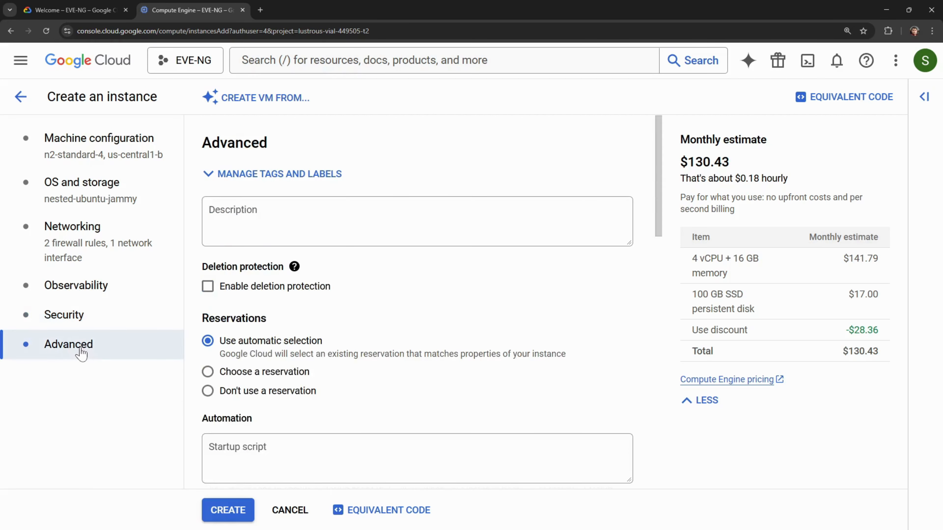
scroll(364, 355, "down", 3)
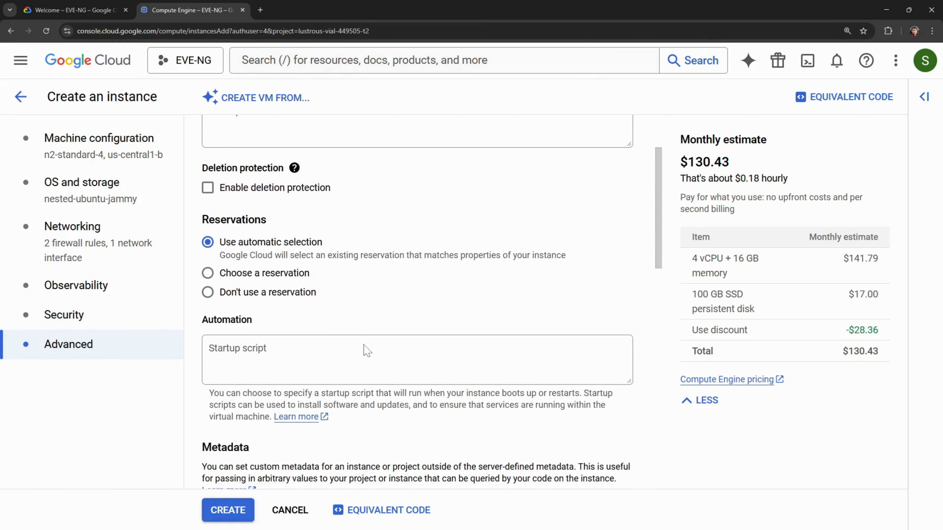
scroll(364, 355, "down", 4)
scroll(367, 351, "down", 2)
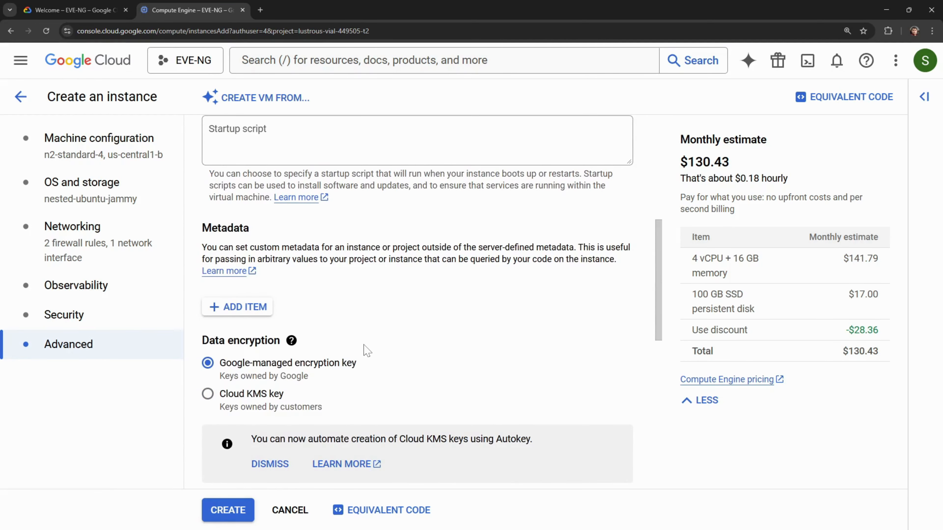
scroll(364, 351, "down", 2)
scroll(364, 351, "down", 3)
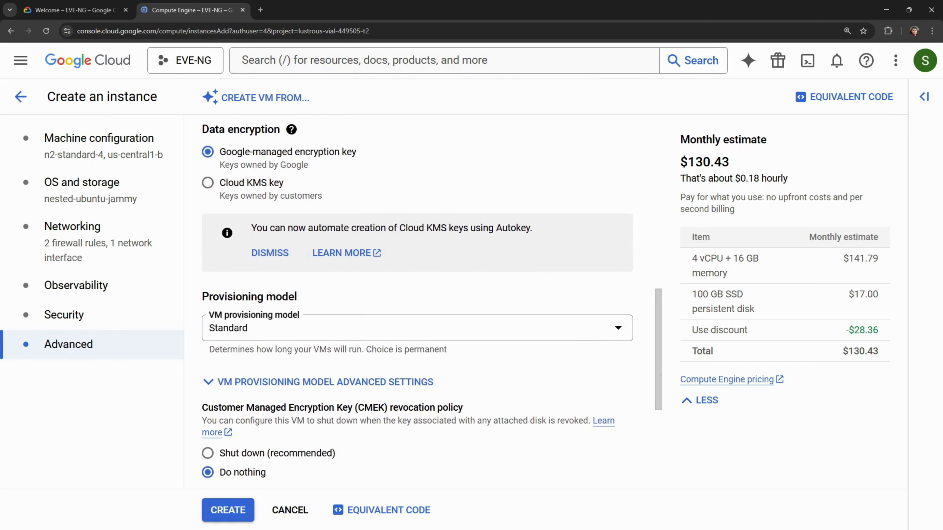
scroll(364, 351, "down", 3)
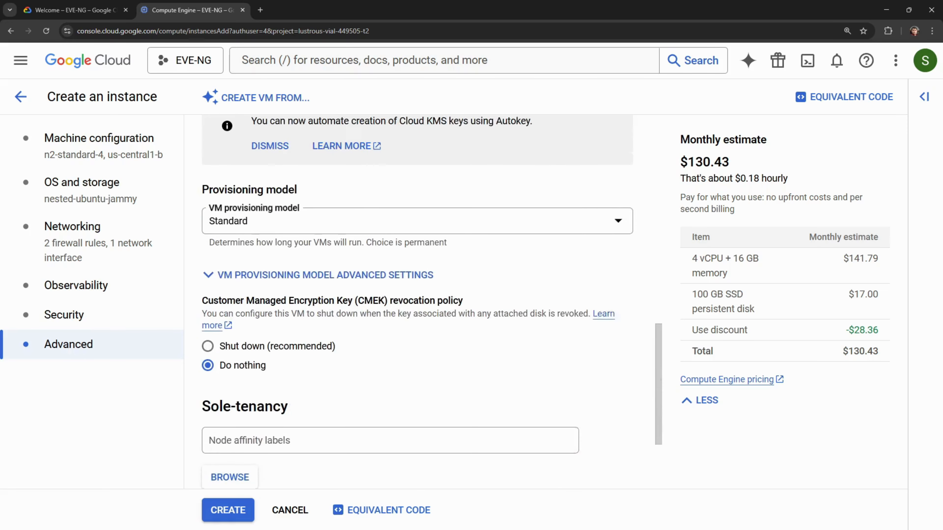
- Create the eveng-practice instance and dismiss the Tutorial panel on the VM instances page
left_click(230, 518)
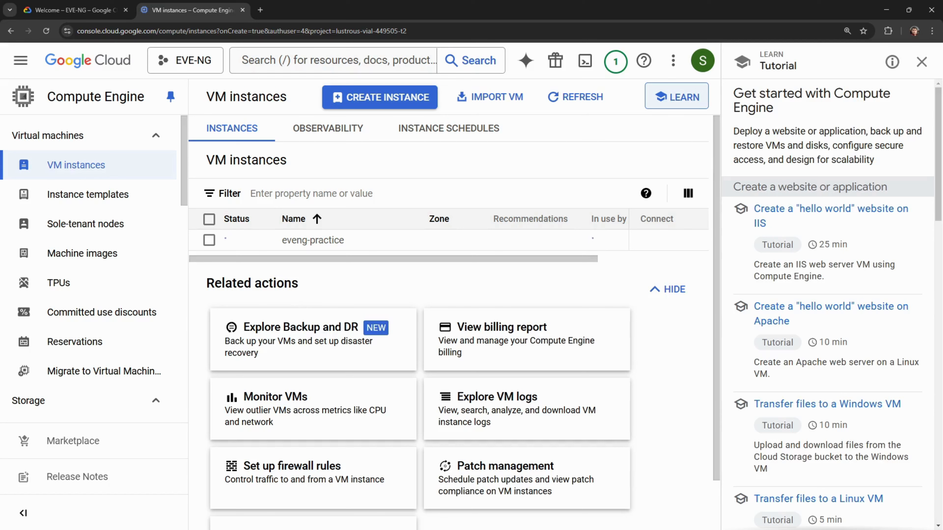
left_click(921, 61)
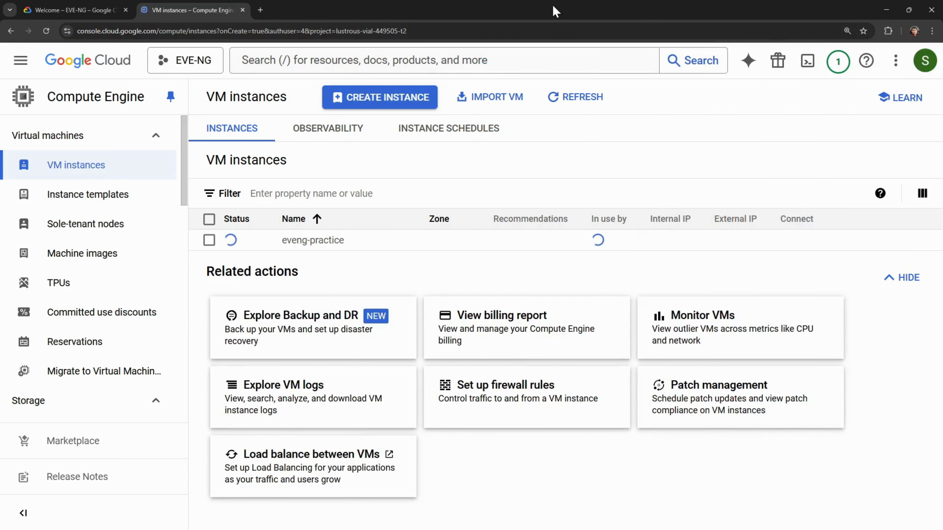
- Search Google for 'eve ng cookbook' in a new tab and open the Community Cookbook result
left_click(260, 10)
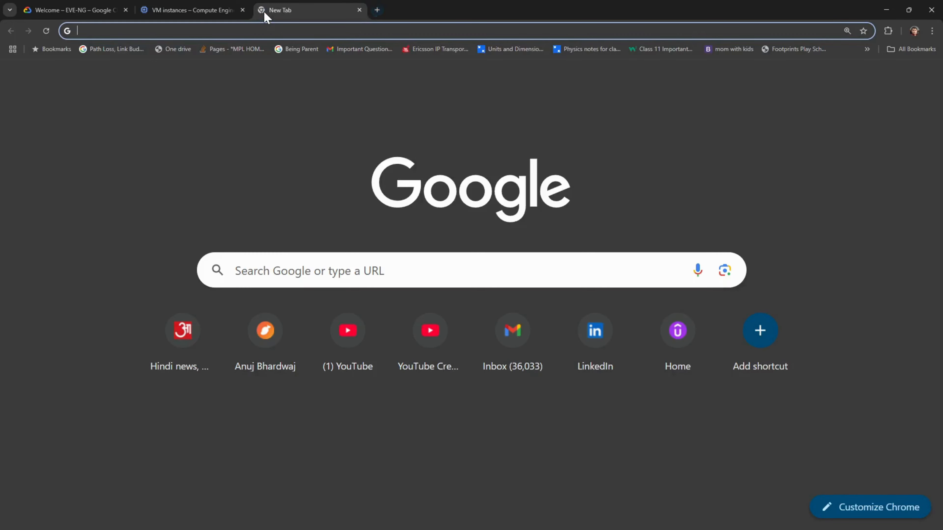
type("eve ng cookbook")
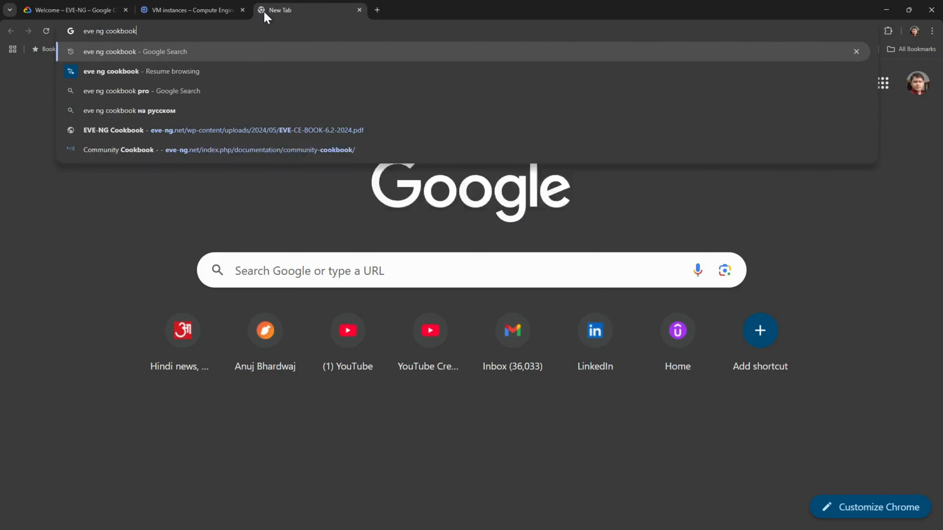
key("Return")
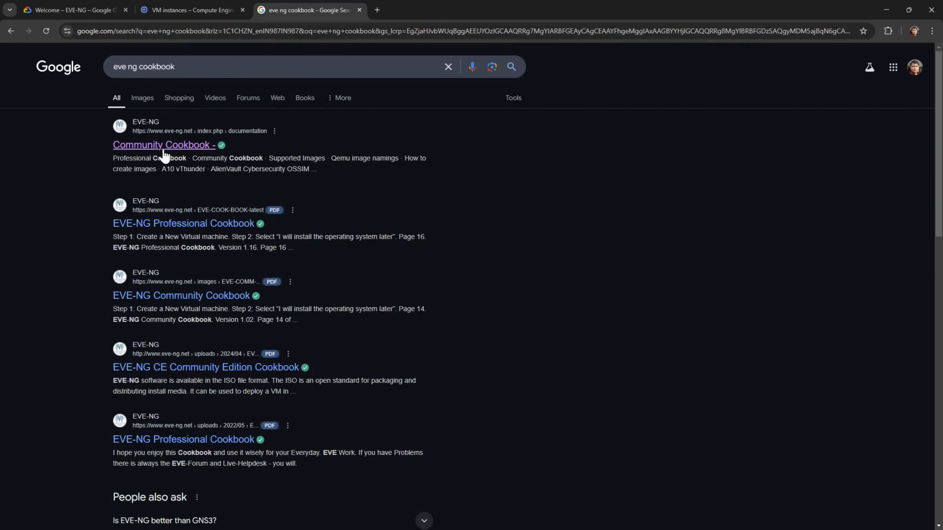
left_click(164, 148)
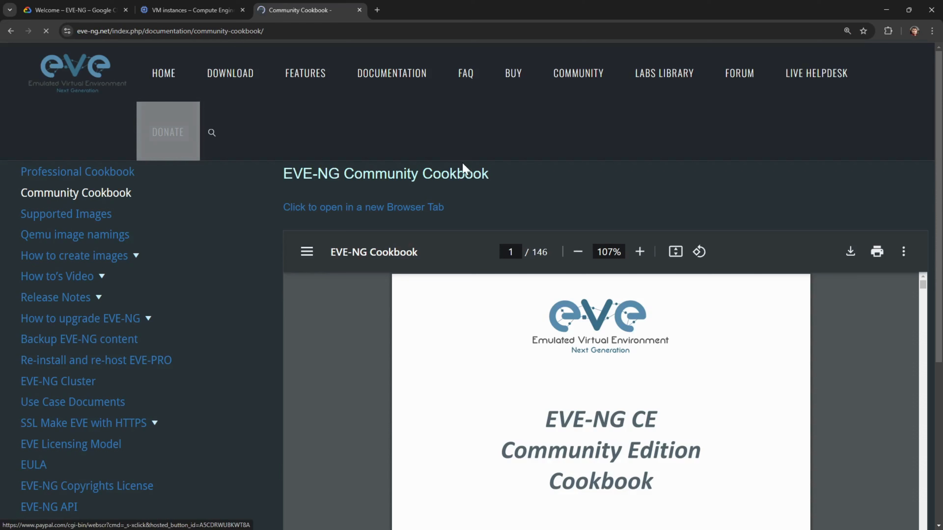
- Open the CE Cookbook PDF in its own tab, glancing at the VM instances list meanwhile
left_click(369, 208)
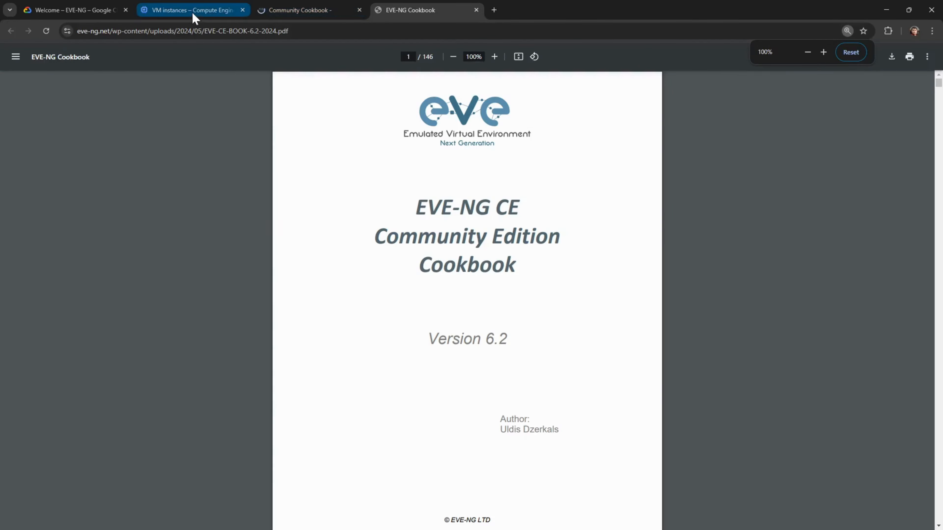
left_click(193, 15)
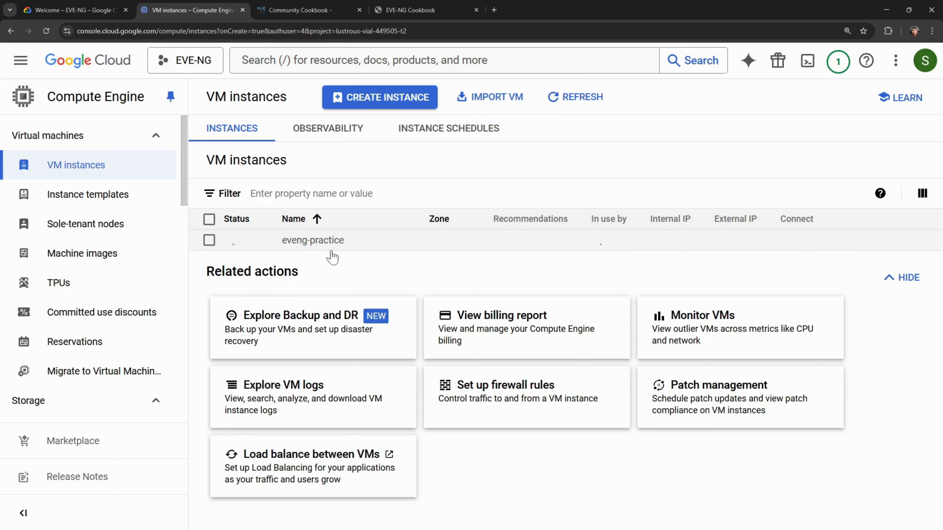
left_click(412, 11)
scroll(389, 365, "down", 10)
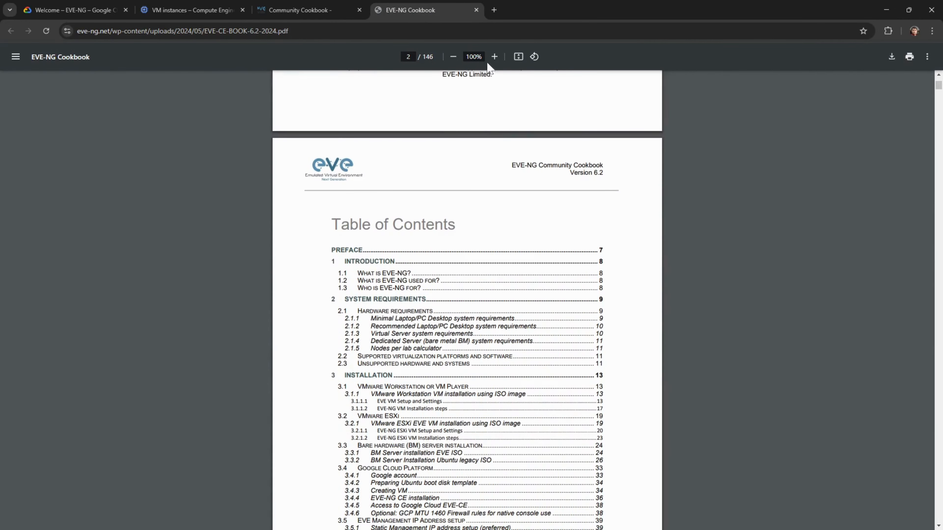
- Zoom the PDF to 150% and search it for 'google', stepping through the matches
left_click(495, 56)
left_click(494, 56)
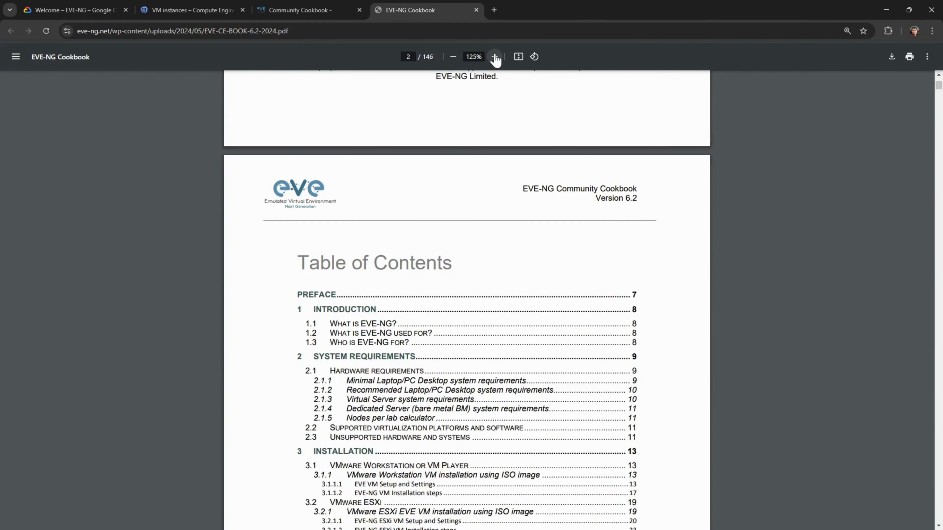
left_click(495, 57)
key("ctrl+f")
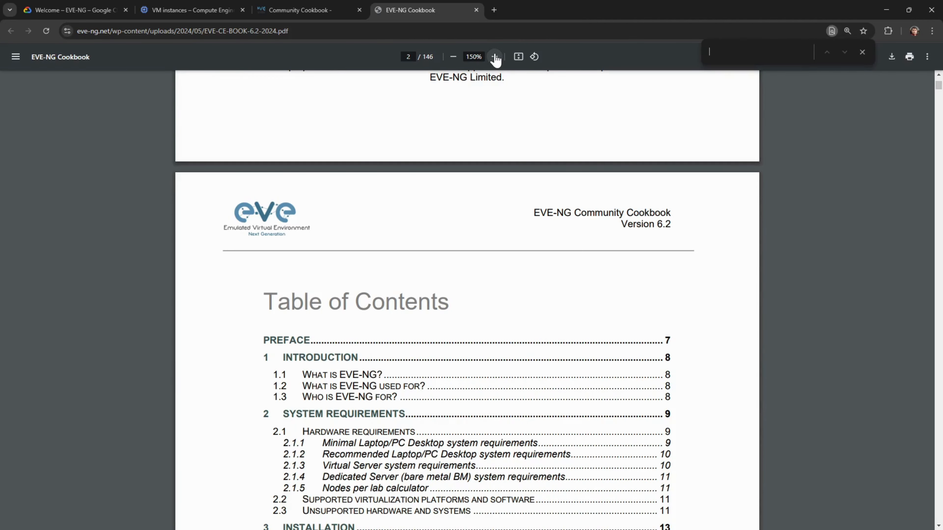
type("oogle")
key("Return")
key("Return")
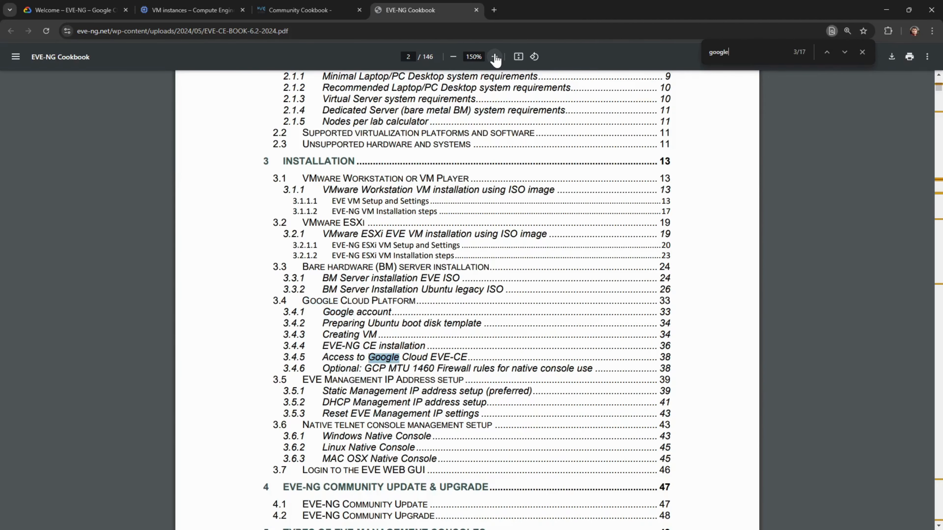
- Jump to the 3.4 Google Cloud Platform section and read its boot disk and firewall steps
key("Return")
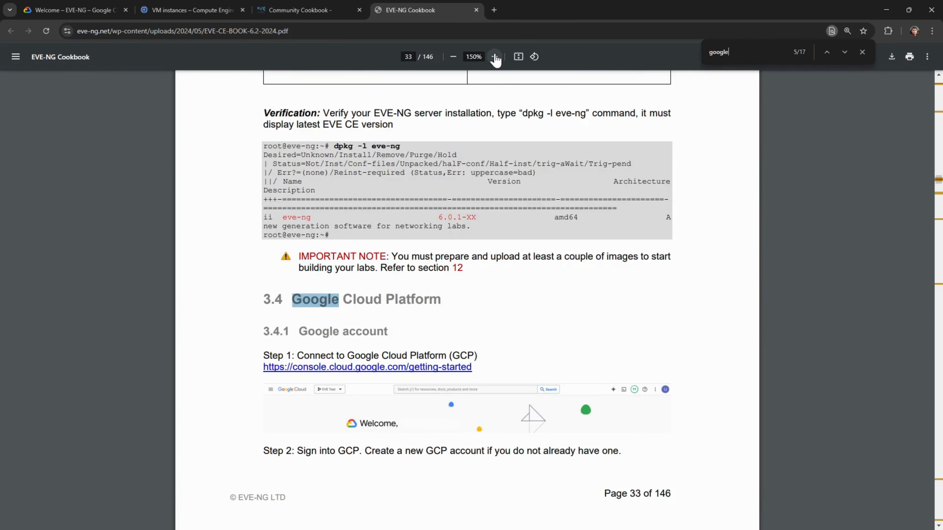
left_click(612, 386)
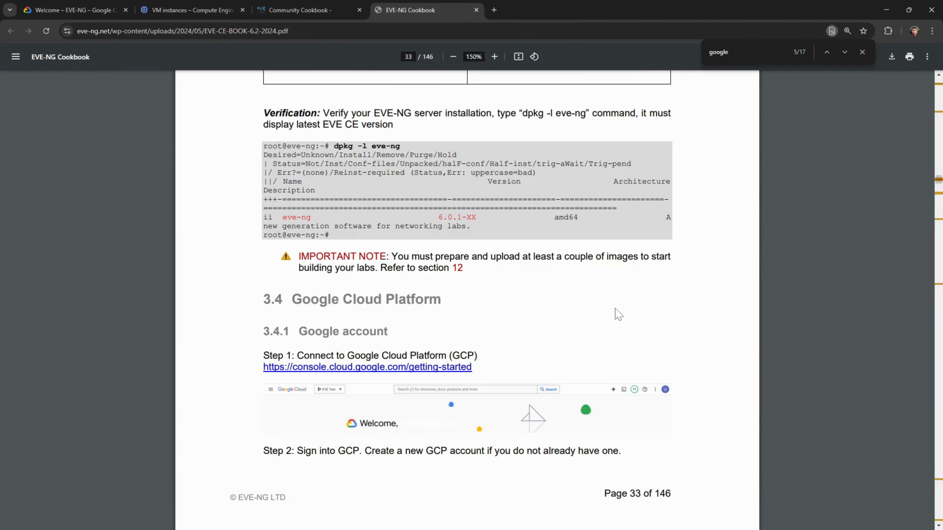
scroll(618, 315, "down", 4)
scroll(618, 315, "down", 2)
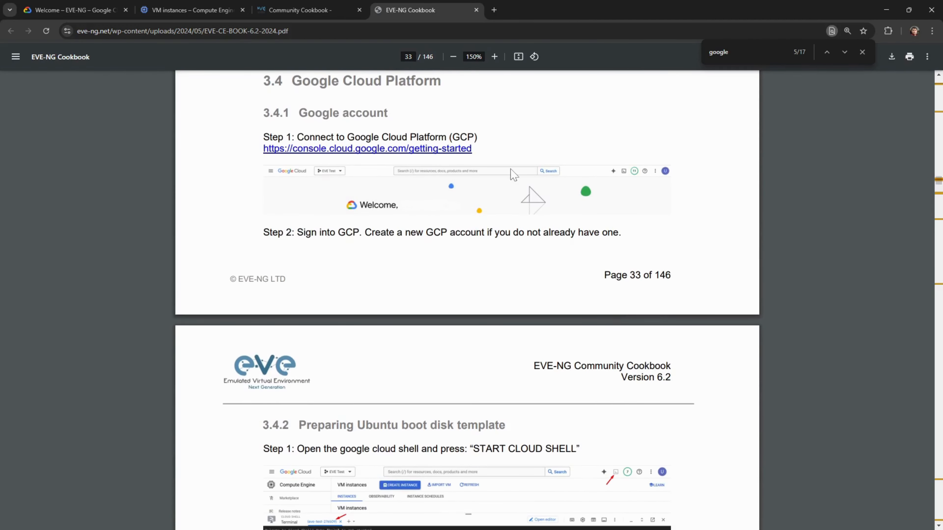
scroll(514, 175, "down", 6)
scroll(513, 175, "down", 3)
scroll(388, 323, "down", 1)
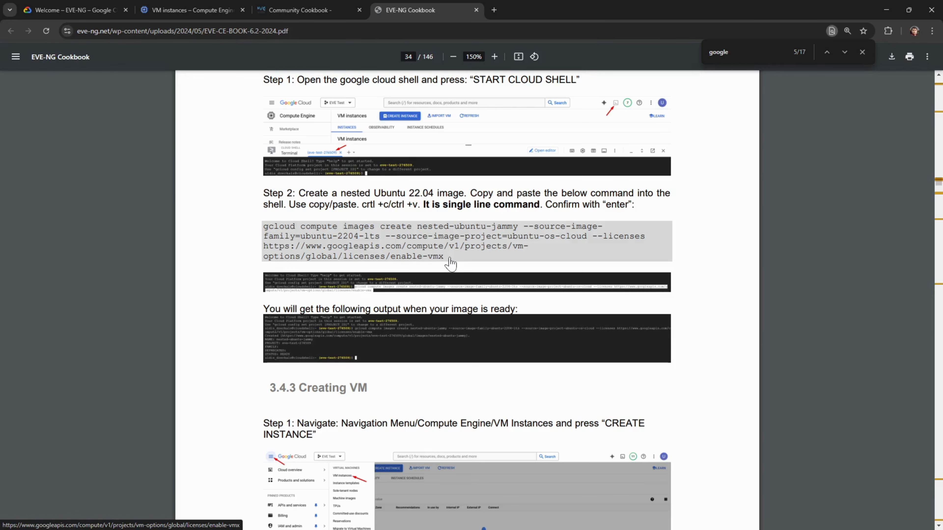
scroll(451, 264, "down", 1)
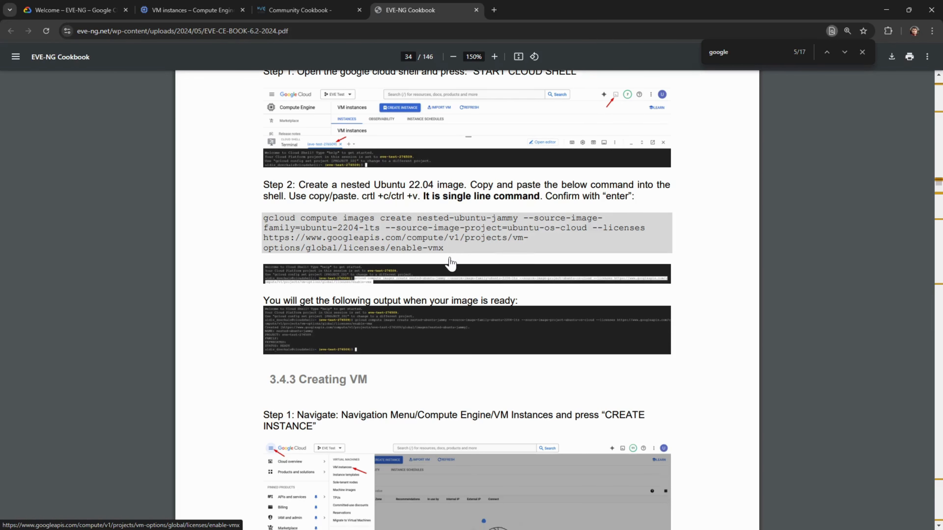
scroll(451, 264, "down", 4)
scroll(450, 264, "up", 4)
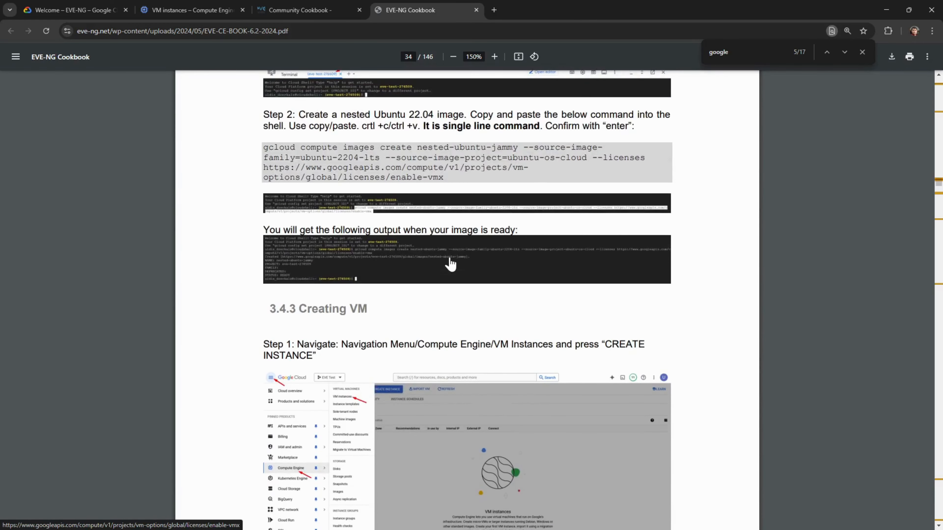
scroll(450, 265, "down", 2)
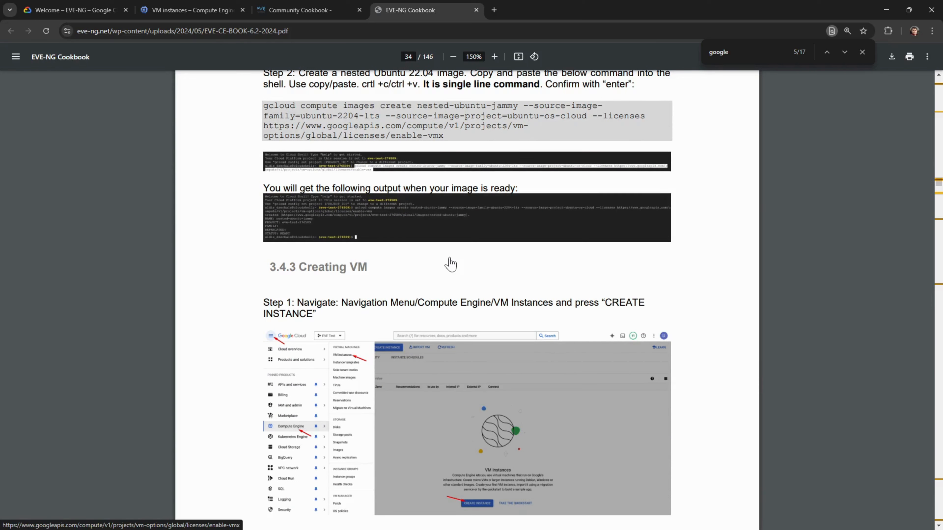
- Read on through the CE installation steps to page 37, then check the VM instances list
scroll(450, 264, "down", 4)
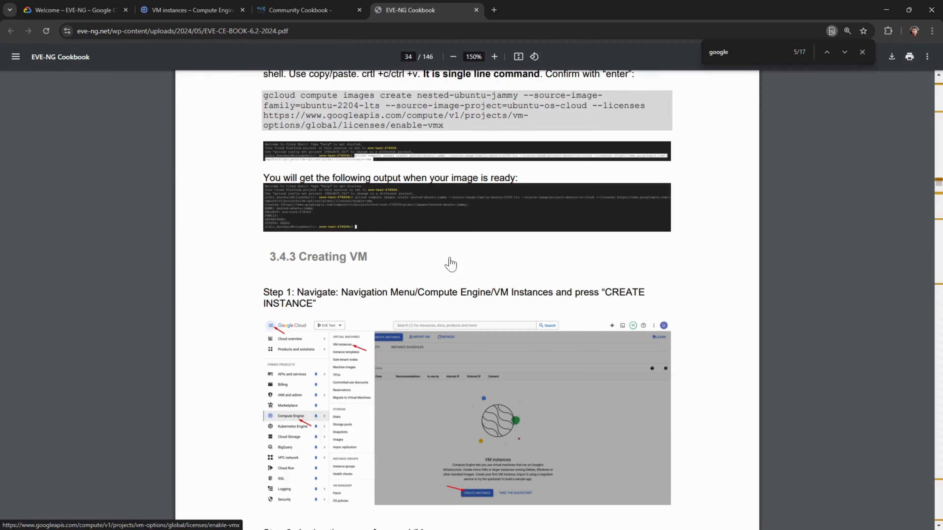
scroll(450, 264, "down", 2)
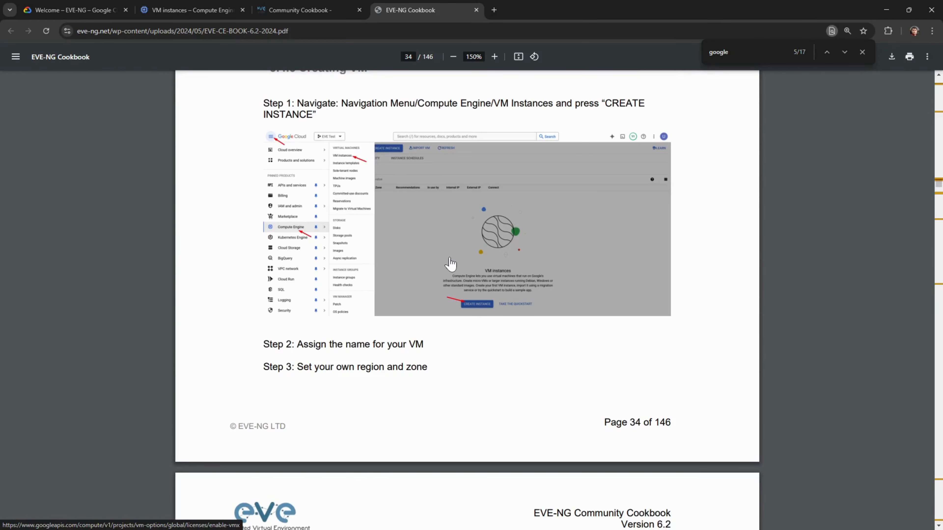
scroll(450, 264, "down", 1)
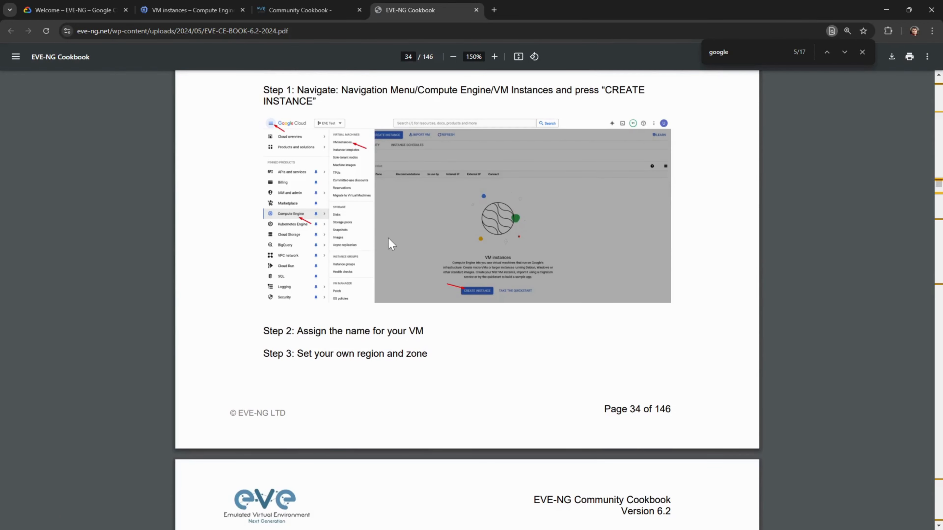
scroll(389, 244, "down", 1)
scroll(390, 244, "down", 9)
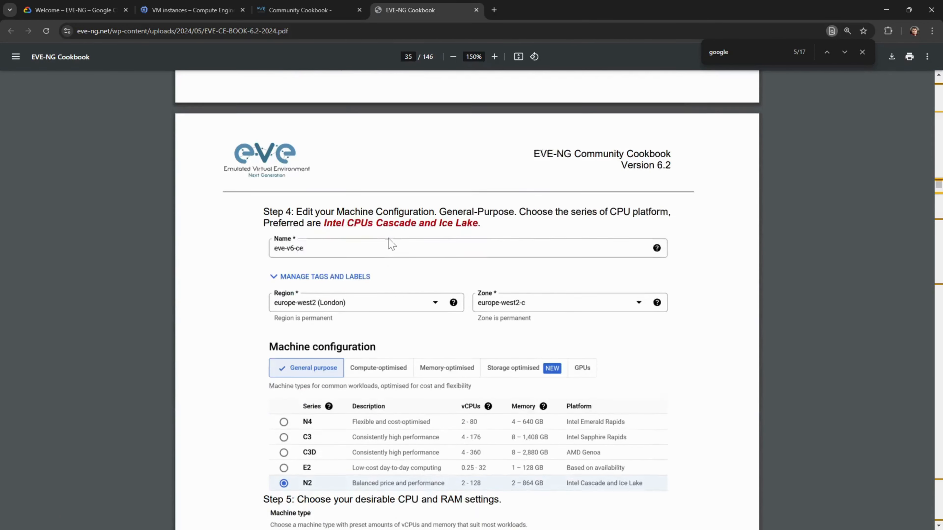
scroll(390, 244, "down", 10)
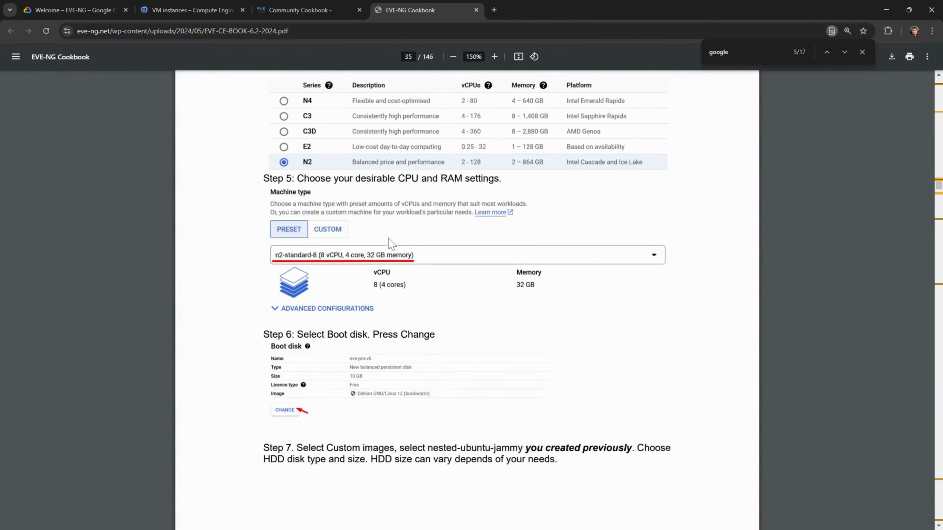
scroll(407, 265, "down", 9)
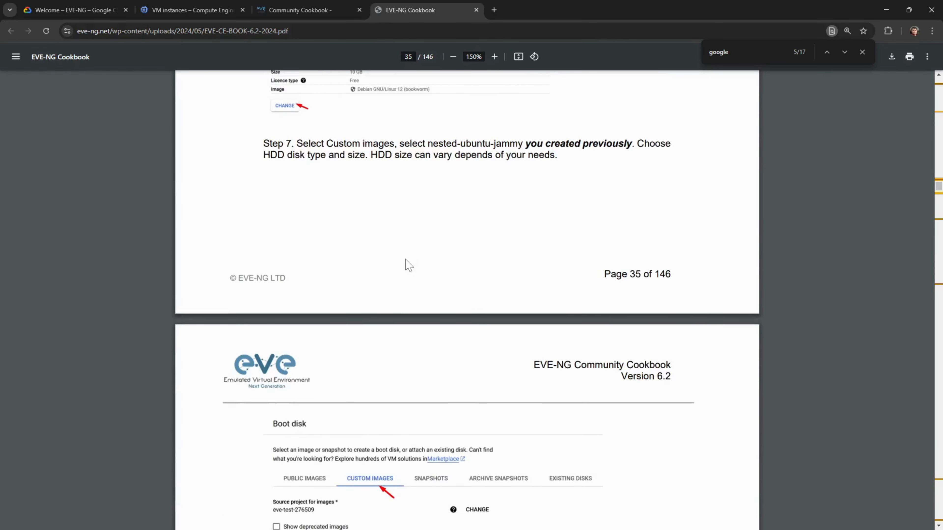
scroll(407, 265, "down", 5)
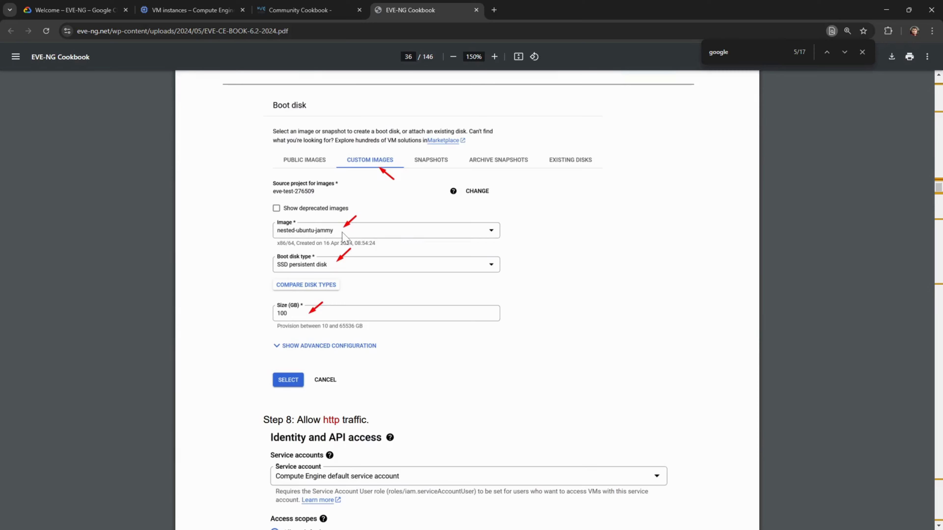
scroll(342, 237, "down", 7)
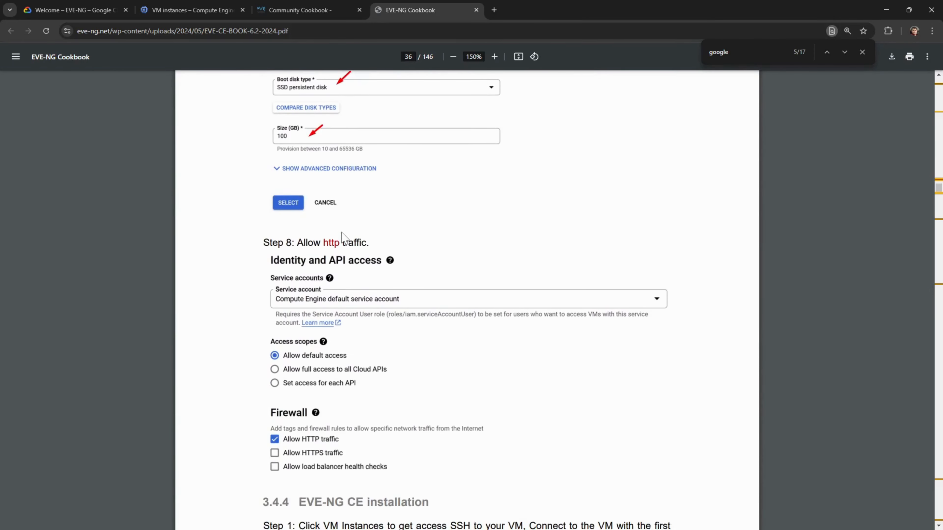
scroll(342, 237, "down", 1)
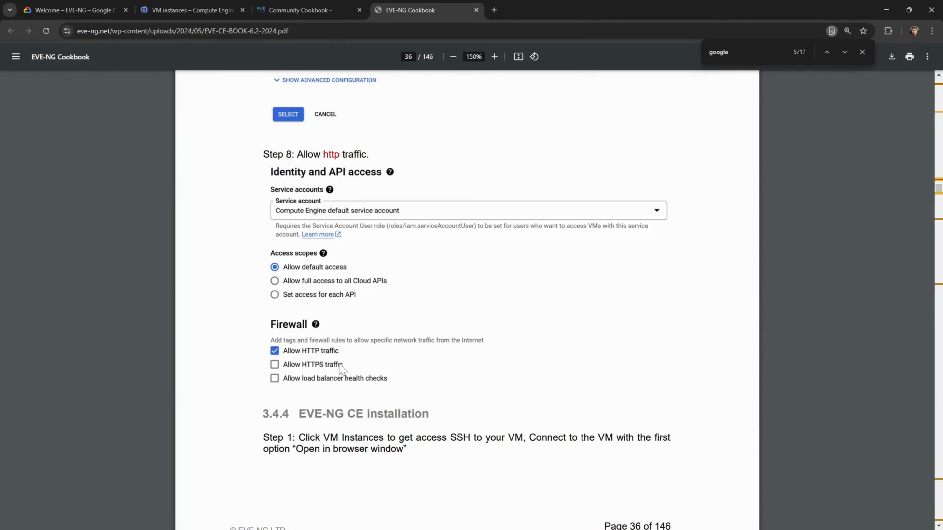
scroll(342, 368, "down", 5)
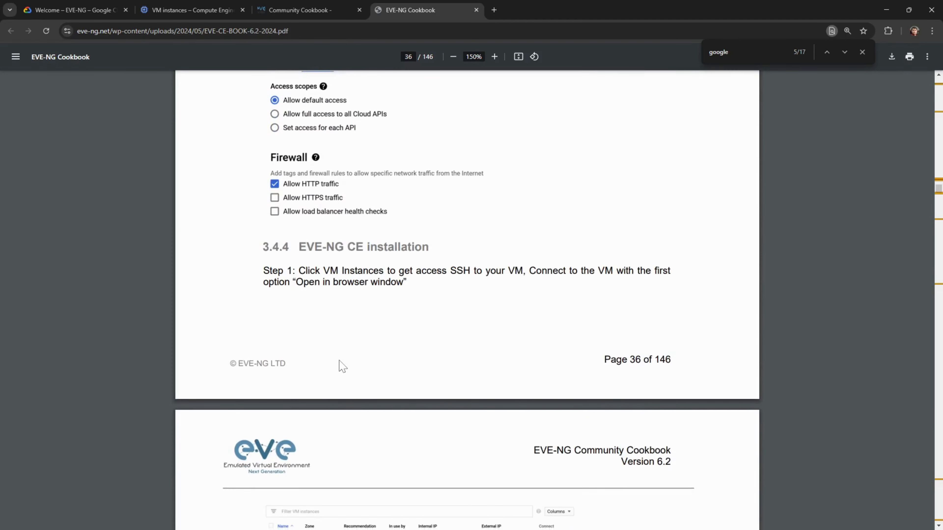
scroll(342, 366, "down", 6)
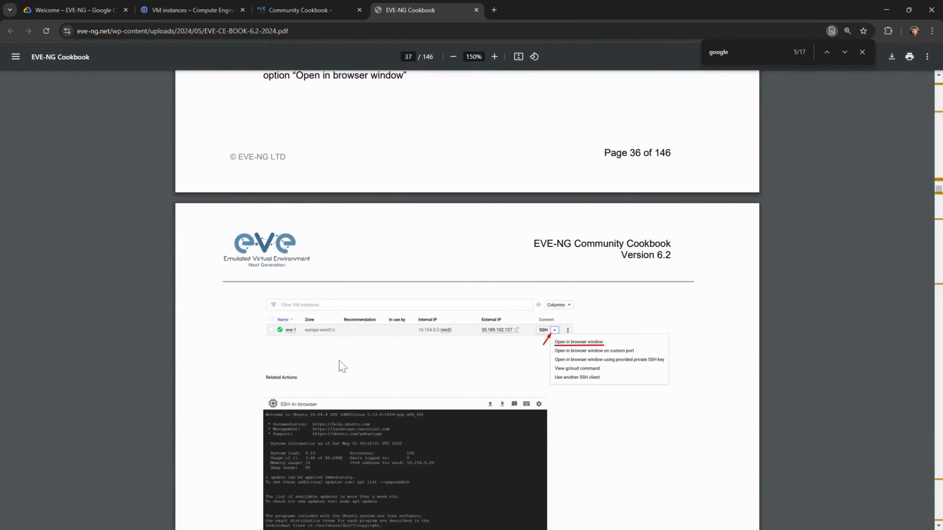
scroll(338, 359, "down", 2)
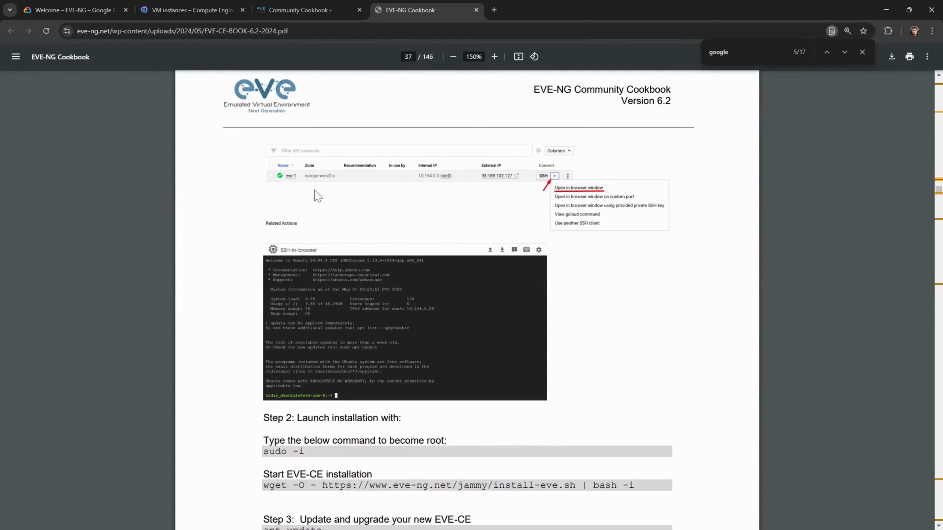
left_click(192, 11)
mouse_move(231, 245)
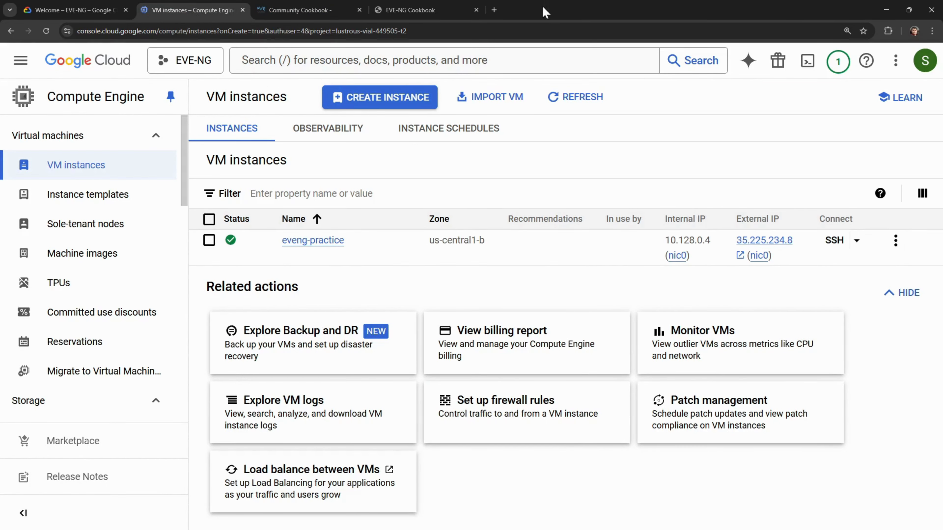
- Glance at the cookbook again, then start an SSH-in-browser session to the eveng-practice VM
left_click(460, 10)
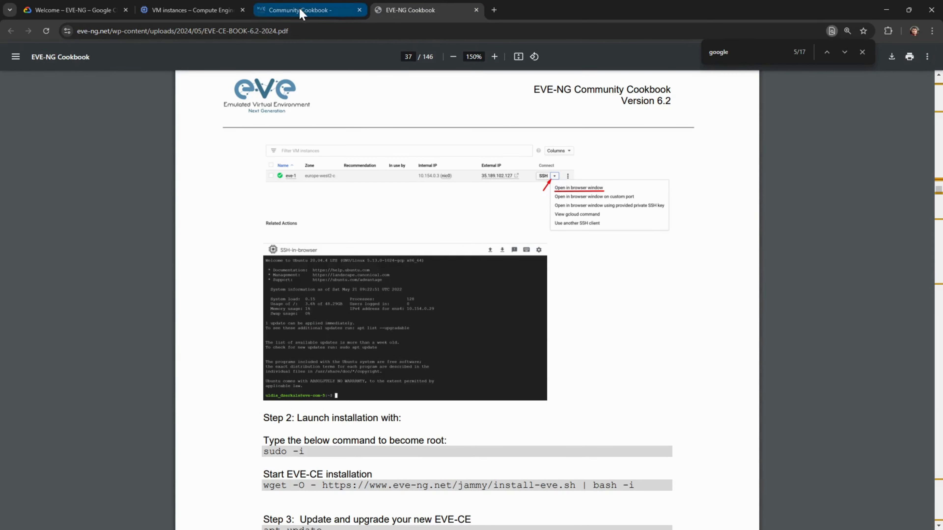
left_click(211, 11)
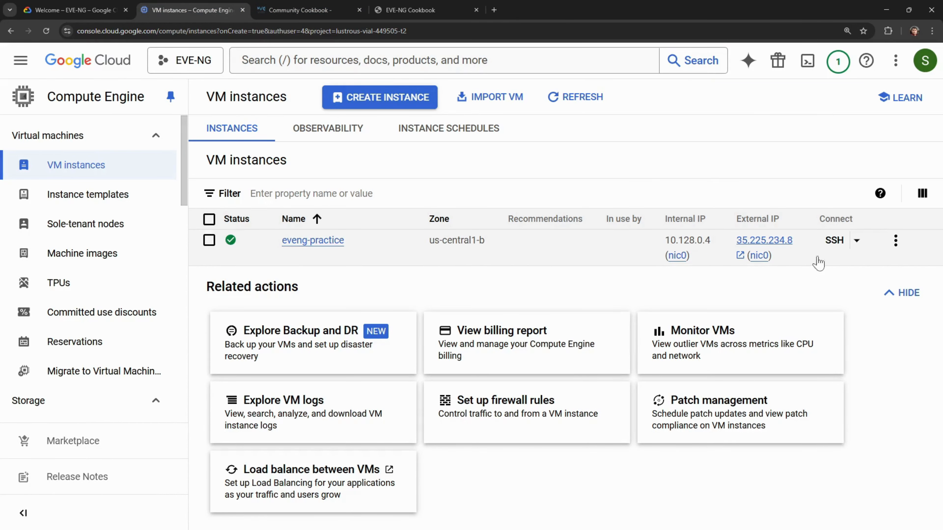
left_click(833, 241)
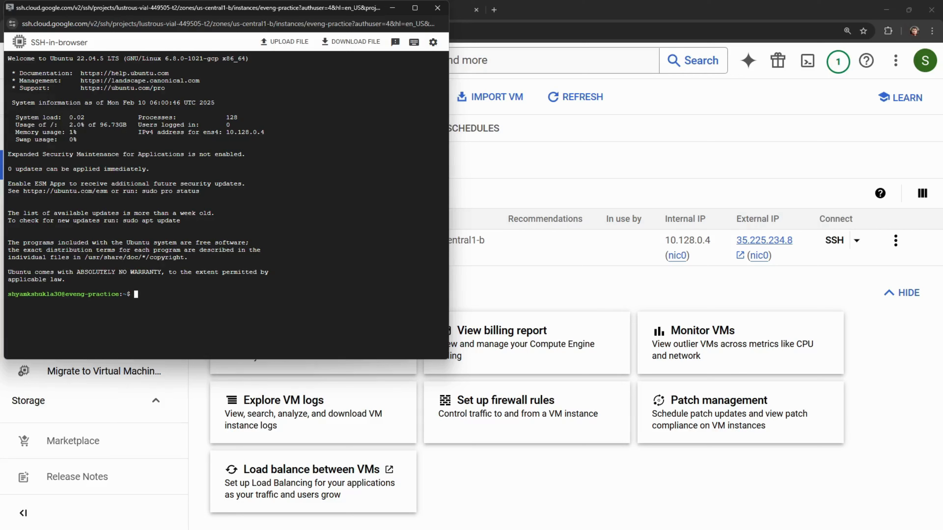
- Run ls in the SSH terminal and set its font size to Large
type("ls")
key("Return")
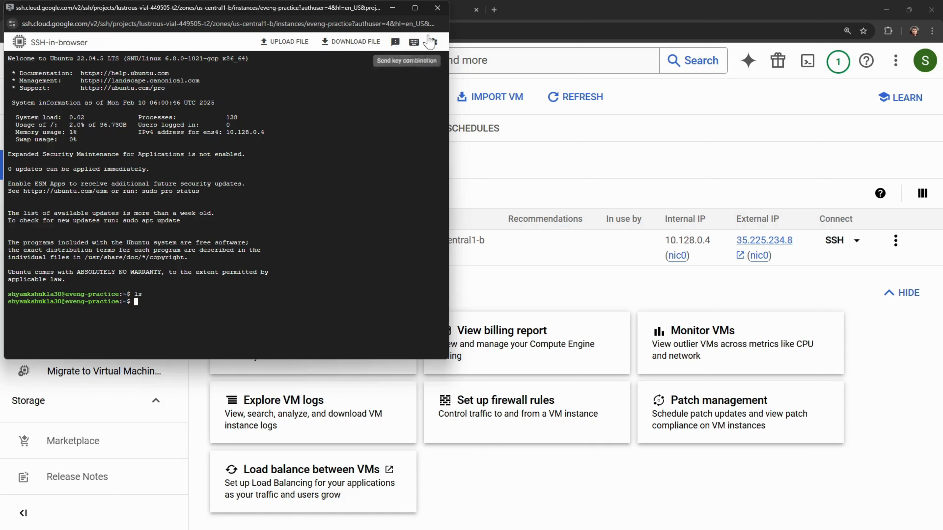
left_click(433, 42)
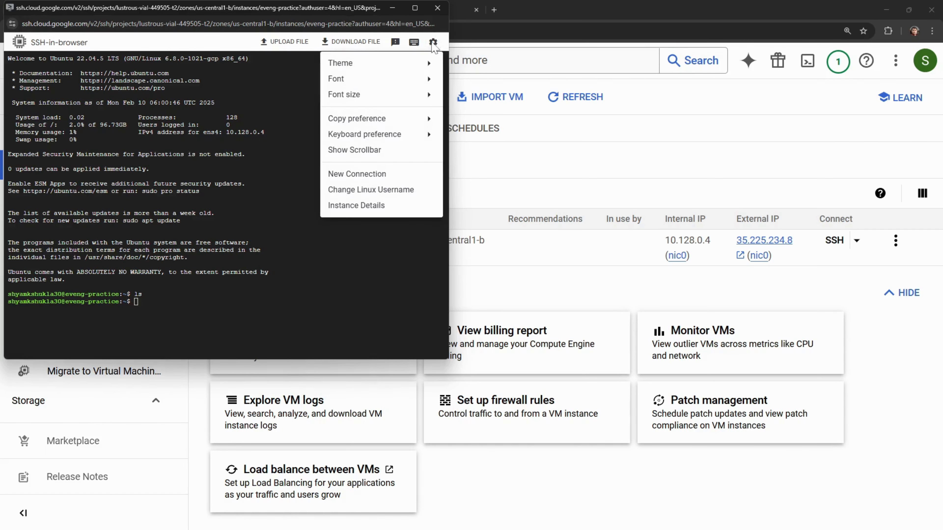
mouse_move(392, 87)
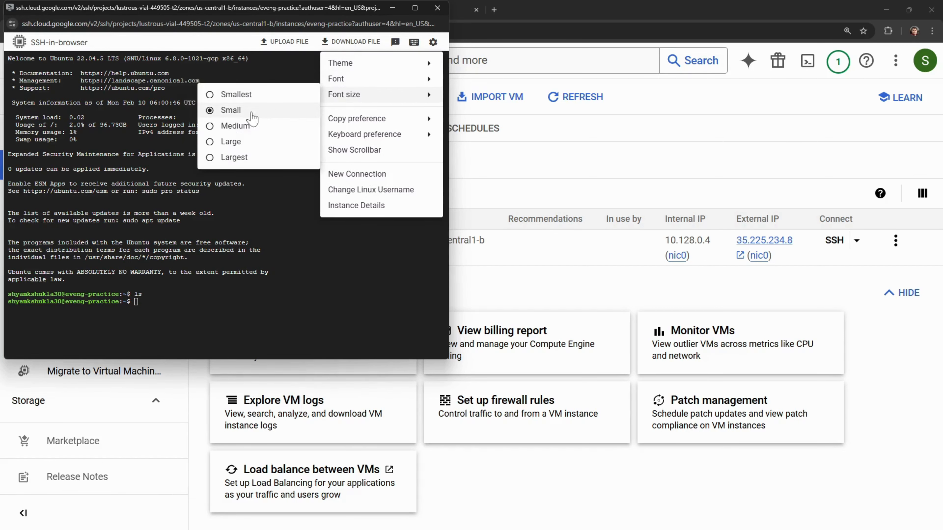
left_click(231, 126)
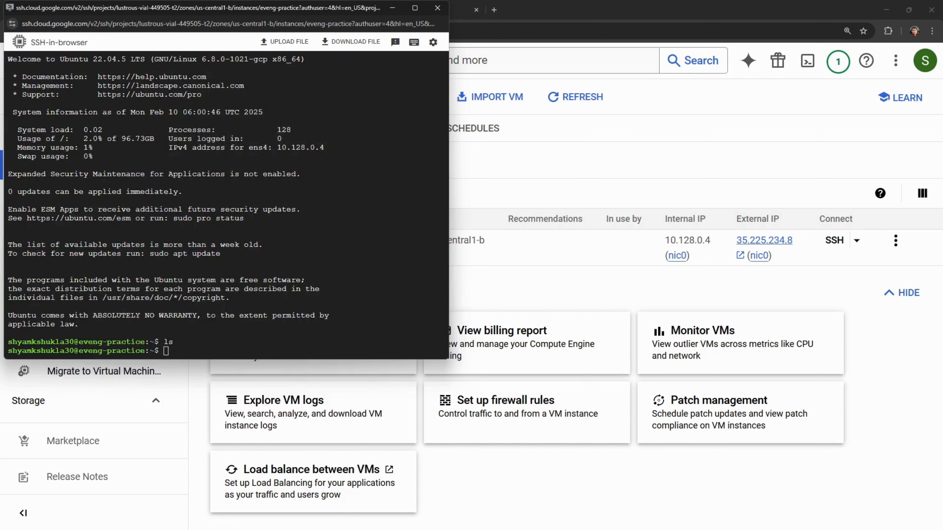
left_click(433, 42)
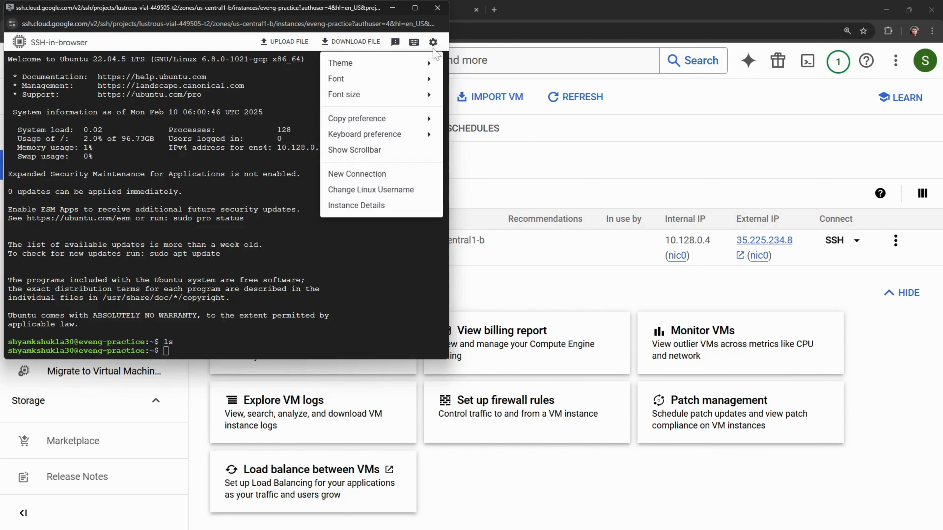
mouse_move(399, 88)
mouse_move(369, 96)
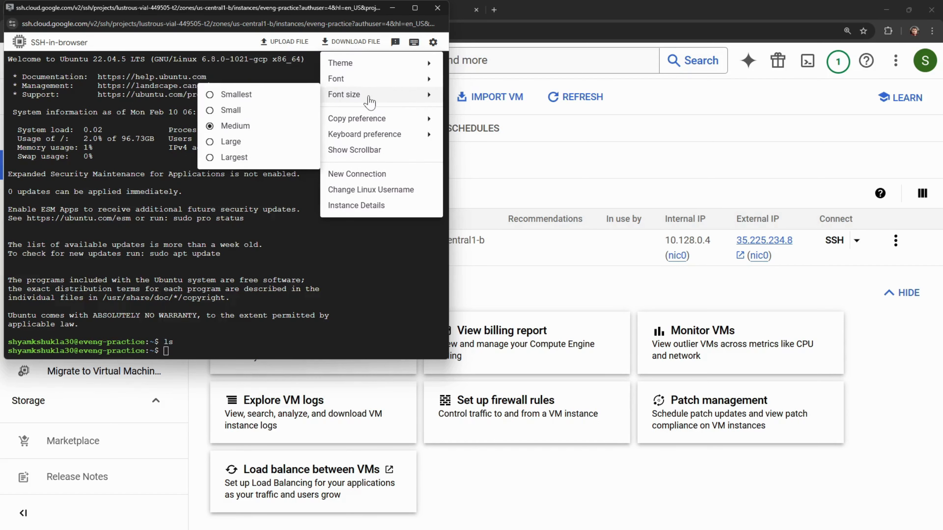
left_click(222, 143)
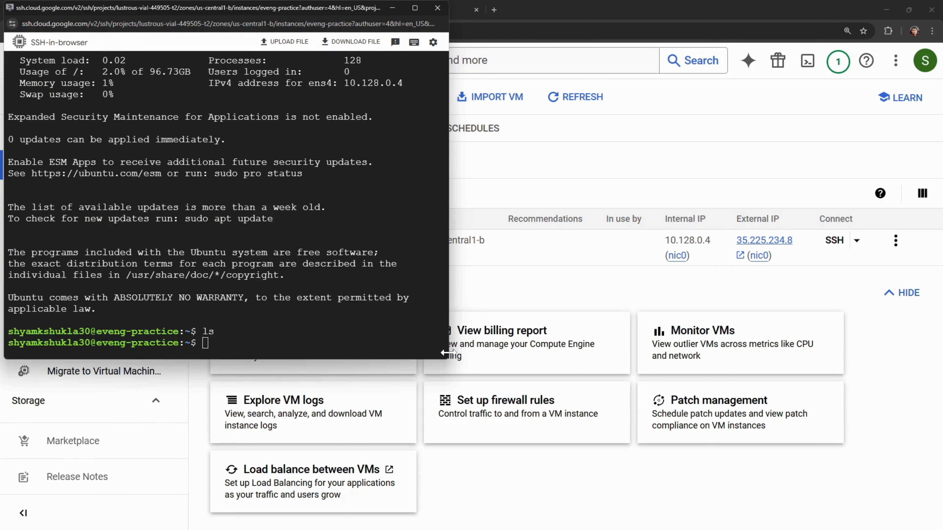
- Widen the SSH terminal window and leave a fresh prompt before returning to the browser
left_click_drag(444, 353, 664, 350)
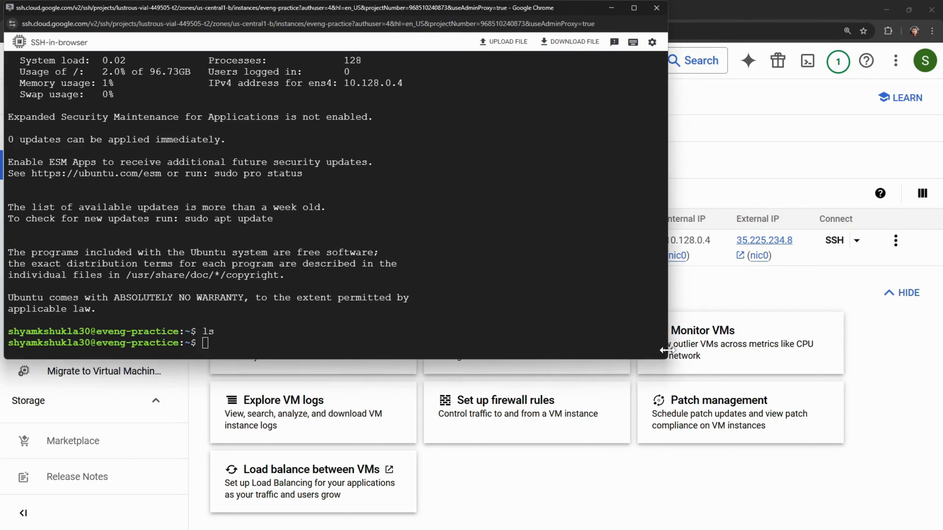
left_click(205, 343)
key("Return")
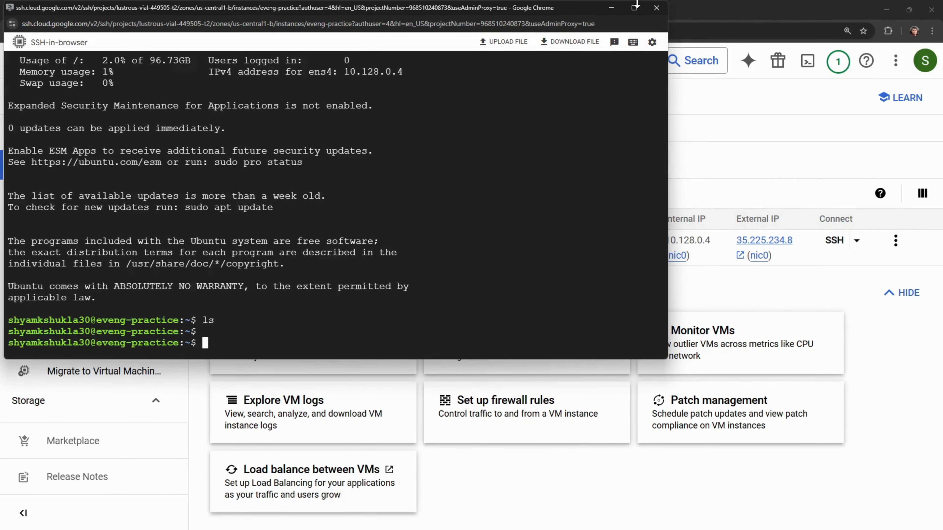
left_click(722, 13)
- Become root with sudo -i in the SSH session and select Step 2's wget install-eve.sh command
left_click(436, 11)
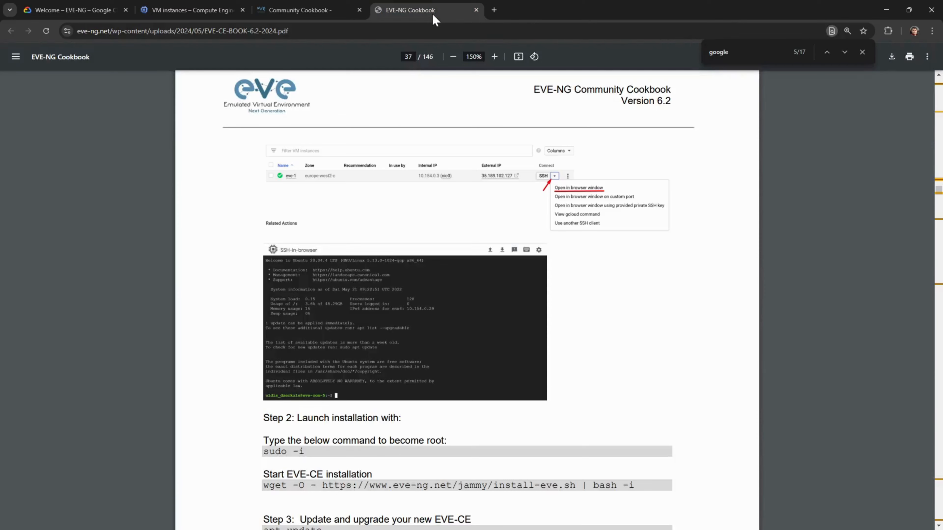
scroll(423, 300, "down", 2)
scroll(424, 300, "down", 1)
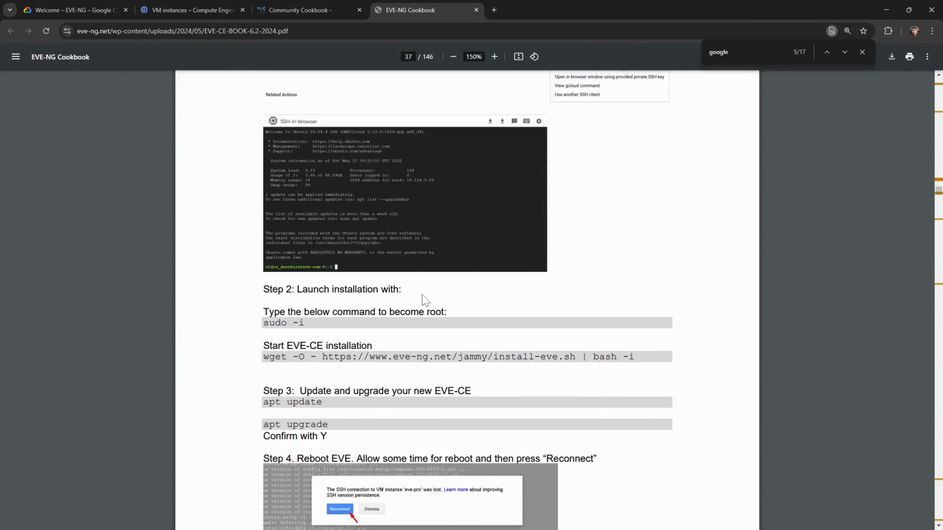
key("alt+Tab")
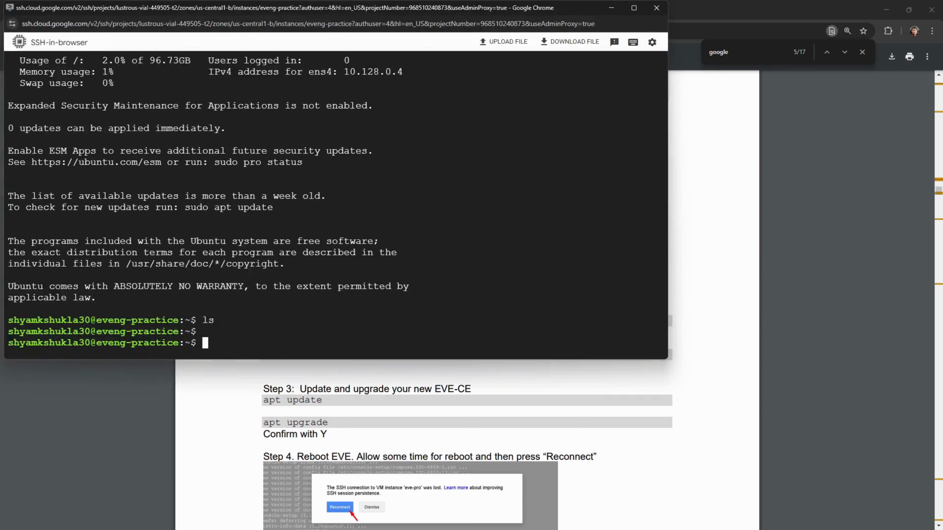
type("sudo -i")
key("Return")
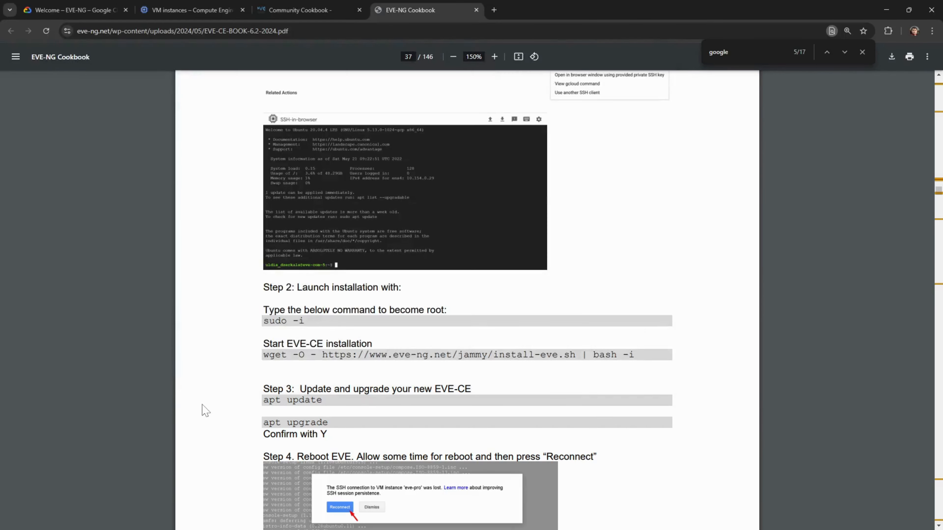
left_click(203, 410)
left_click_drag(263, 355, 618, 355)
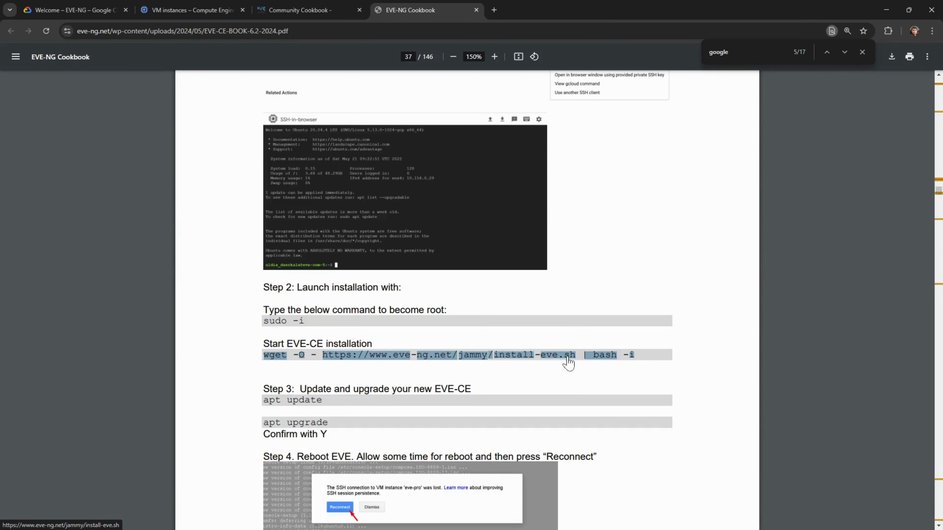
- Paste the wget install-eve.sh command at the root prompt and run it to start installing EVE-CE
key("alt+Tab")
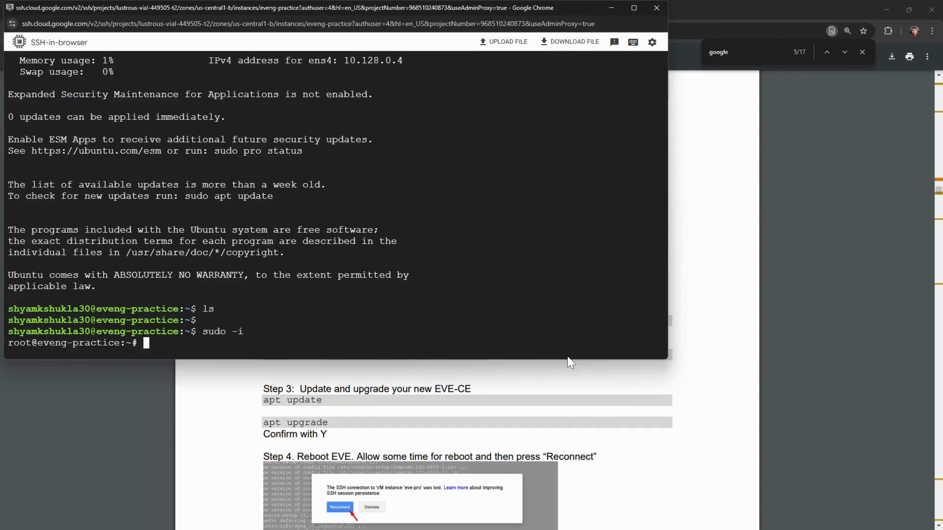
right_click(319, 289)
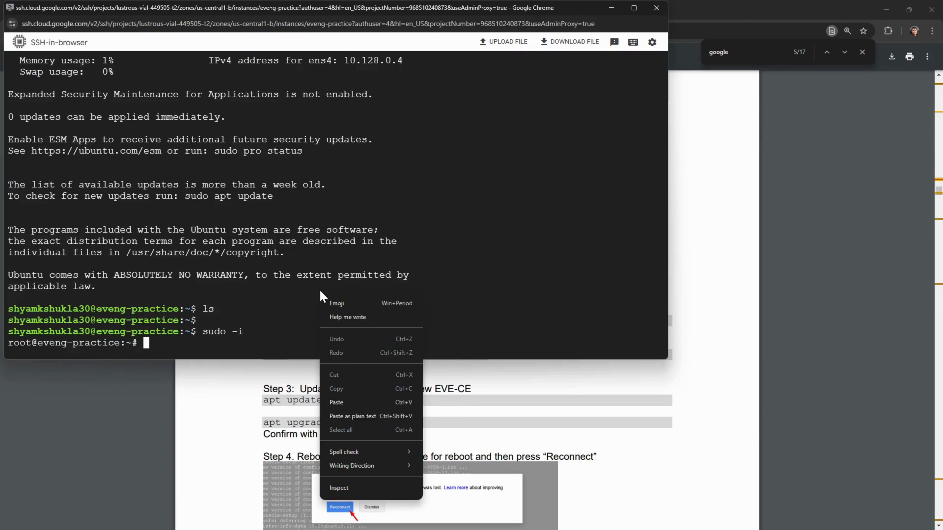
left_click(340, 405)
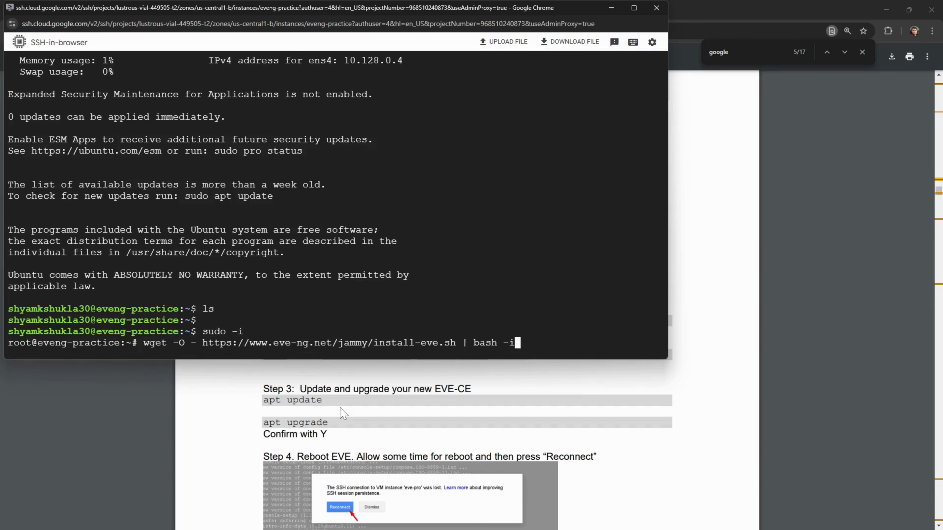
key("Return")
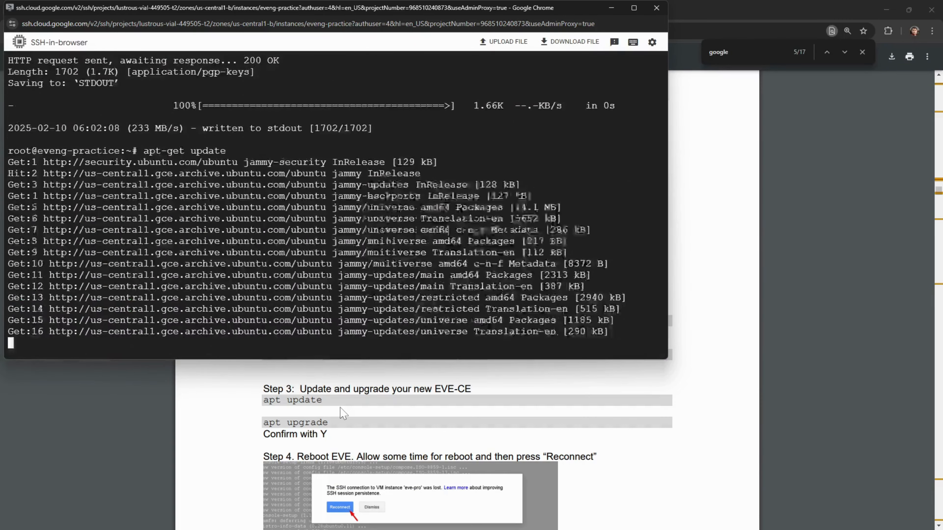
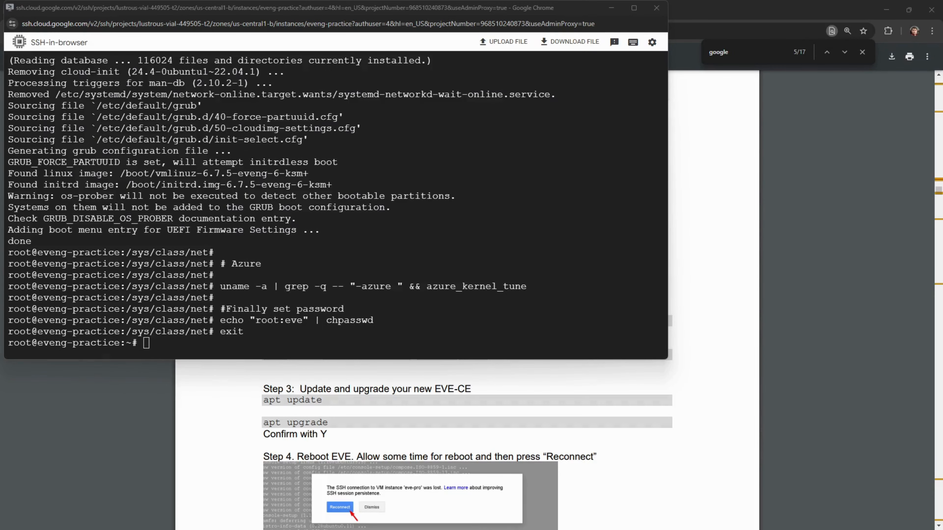
- Refresh the VM's package lists with apt update in the SSH terminal
key("alt+Tab")
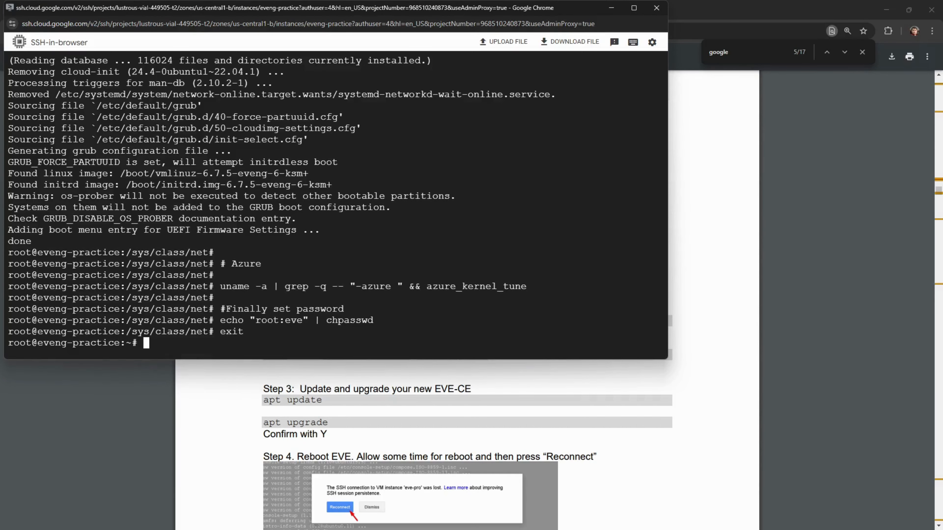
key("Return")
key("Return")
key("Return")
key("Return")
key("Return")
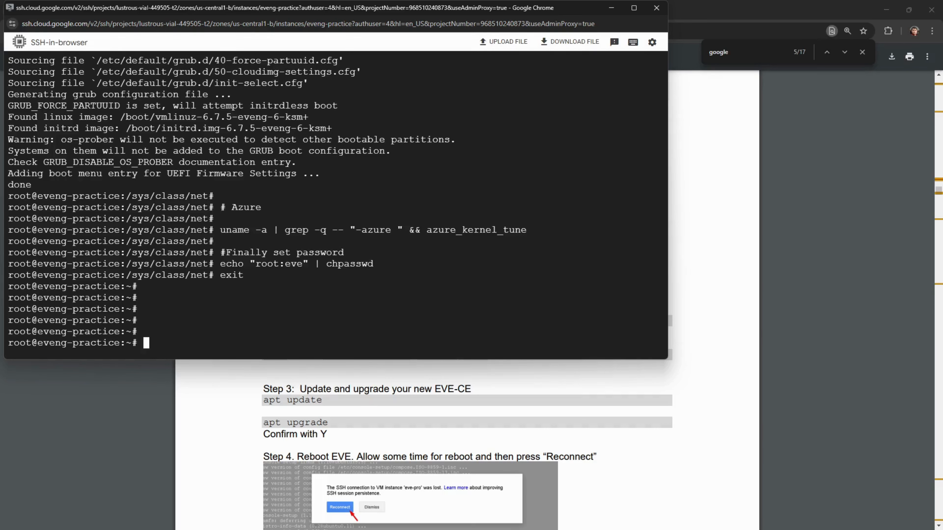
type("apt update")
key("Return")
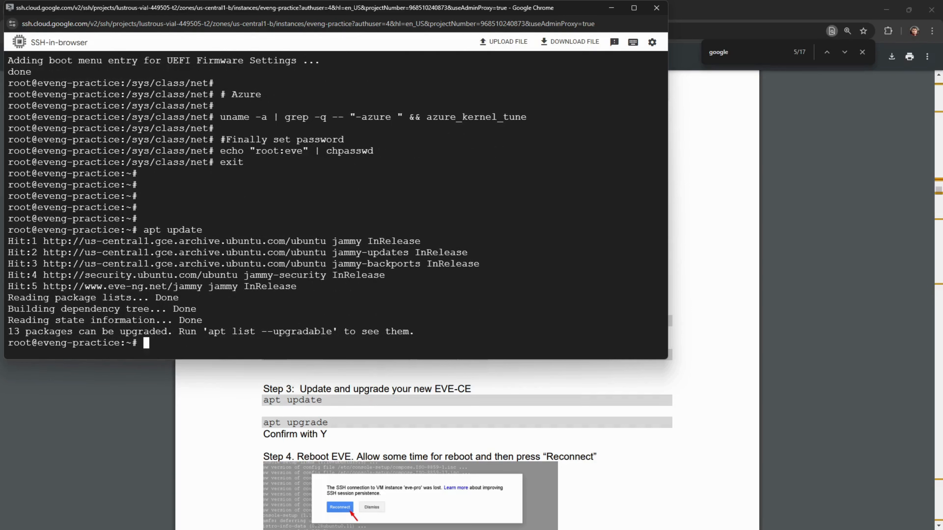
- Upgrade the 13 outdated packages with apt upgrade, answering y to continue
type("apt upgrade")
key("Return")
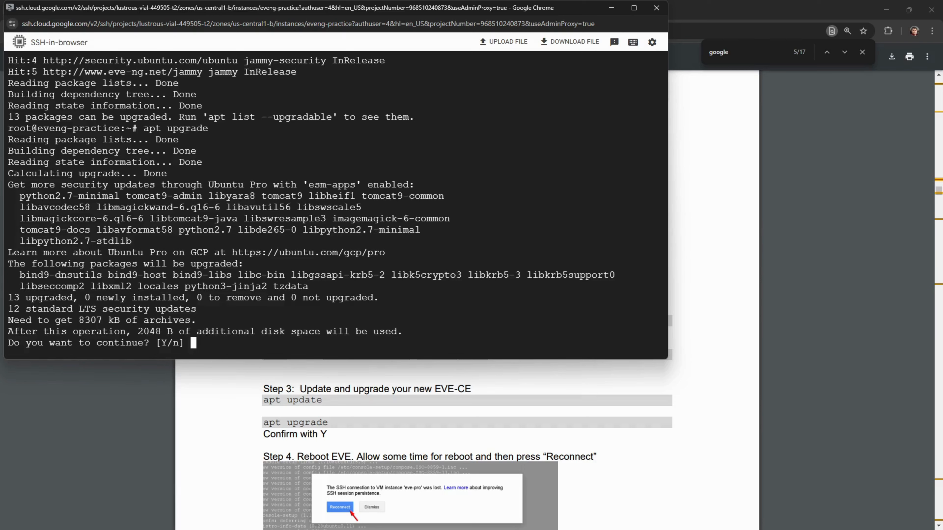
type("y")
key("Return")
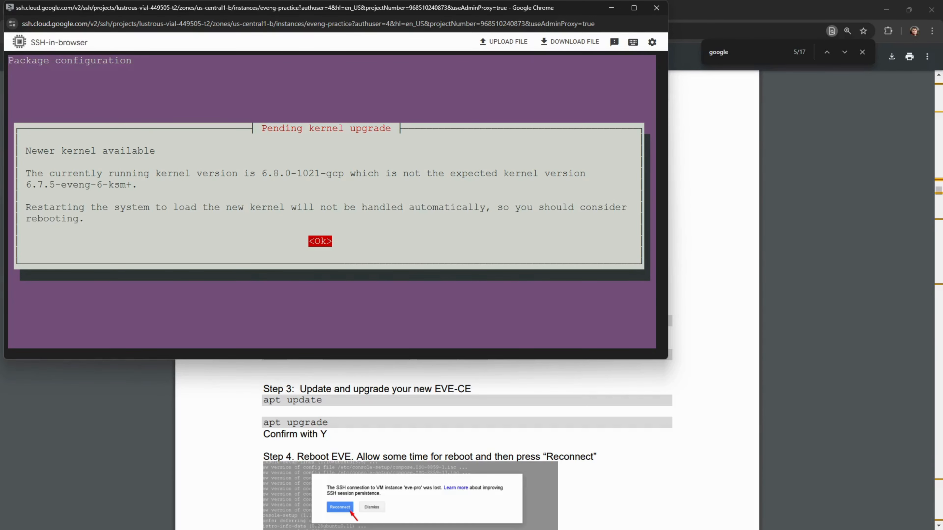
- Acknowledge the pending kernel upgrade notice and accept restarting the checked services
key("Return")
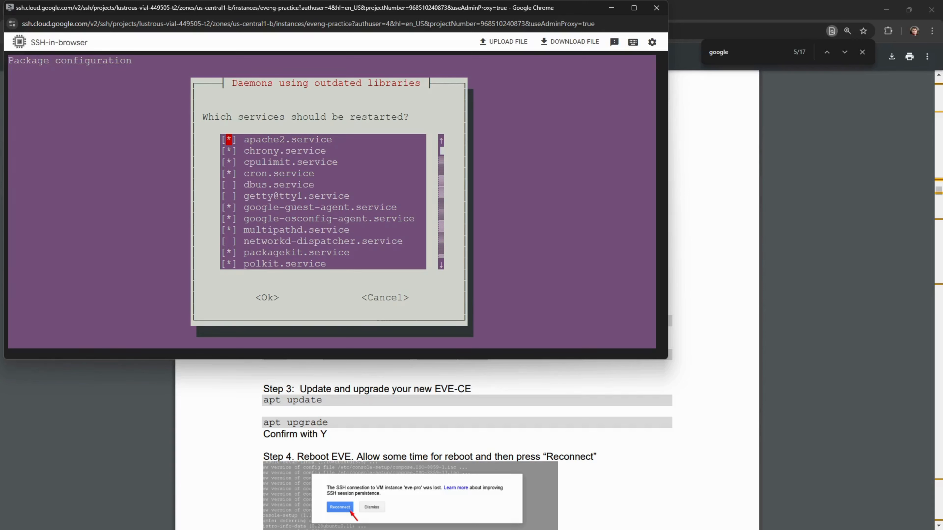
key("Tab")
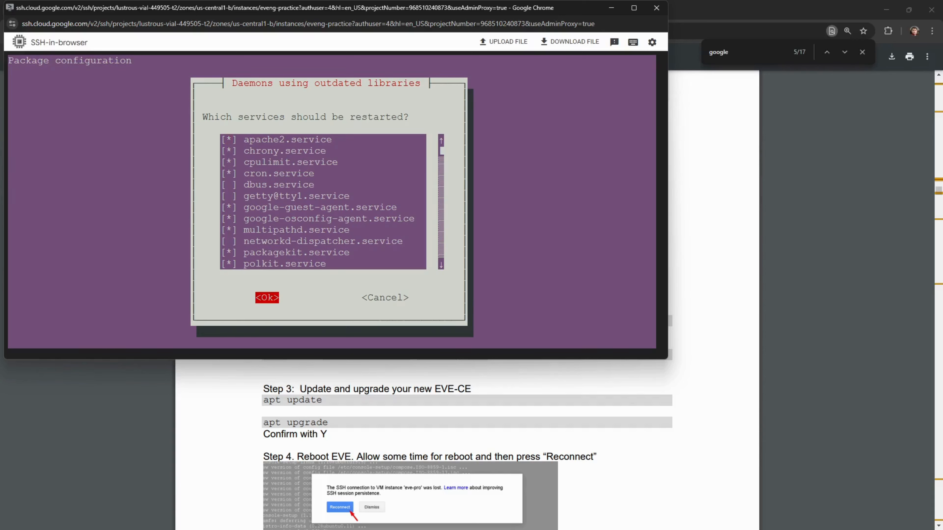
key("Return")
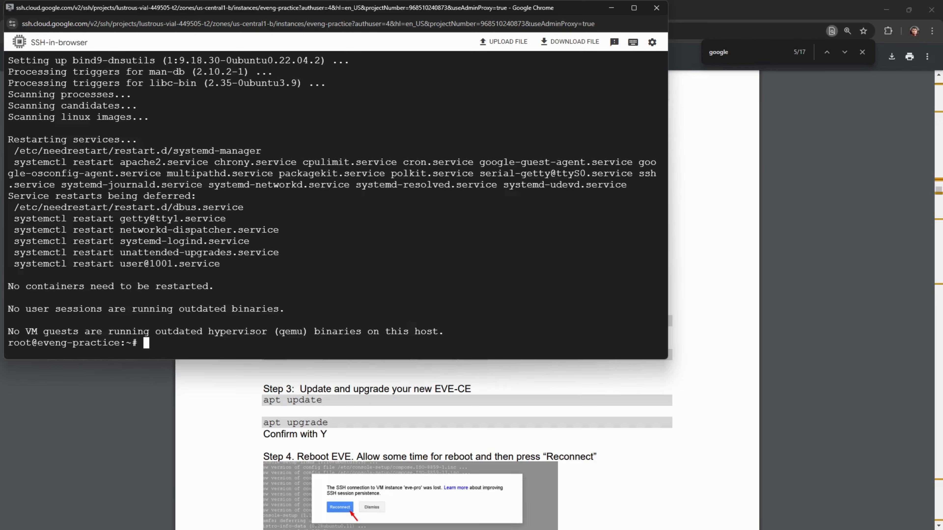
- Reboot the eveng-practice VM and retry the SSH connection once it's back up
type("reboot")
key("Return")
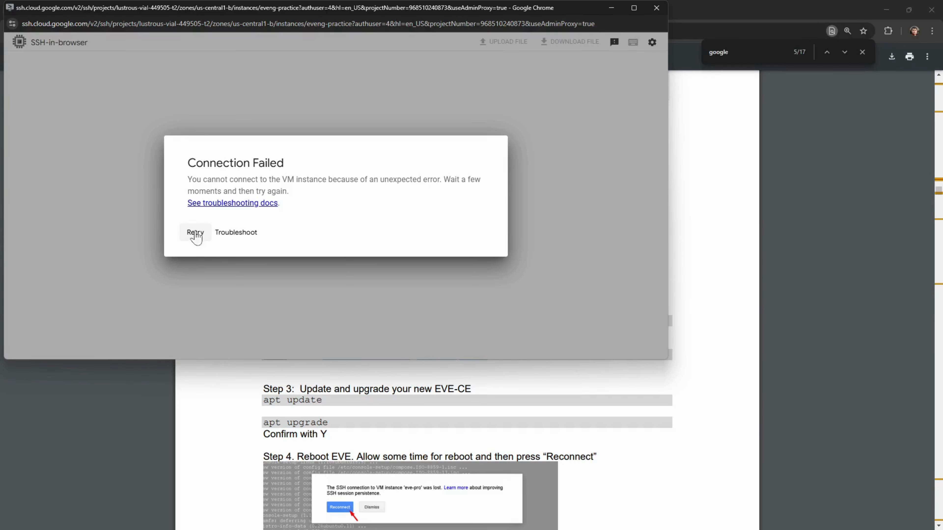
left_click(190, 239)
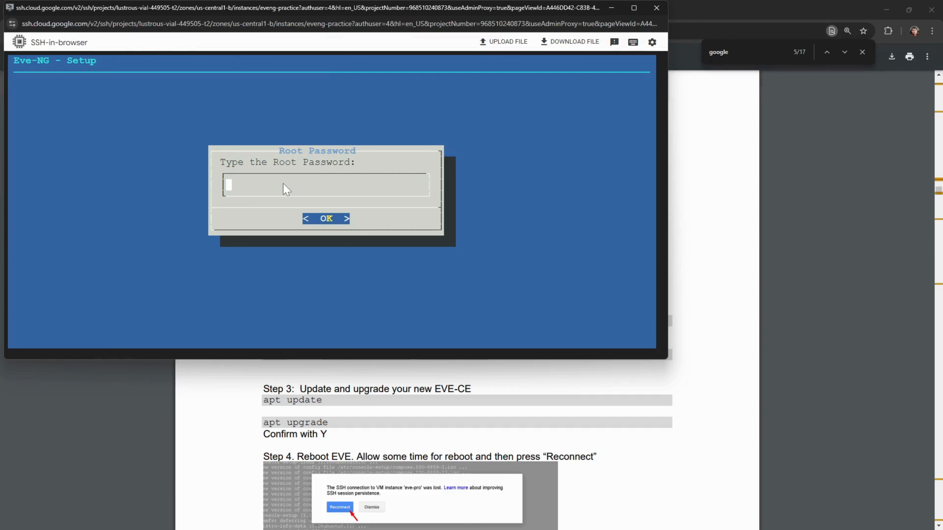
- Abort the setup wizard with Ctrl+C, then run sudo -i to relaunch it as root
key("ctrl+c")
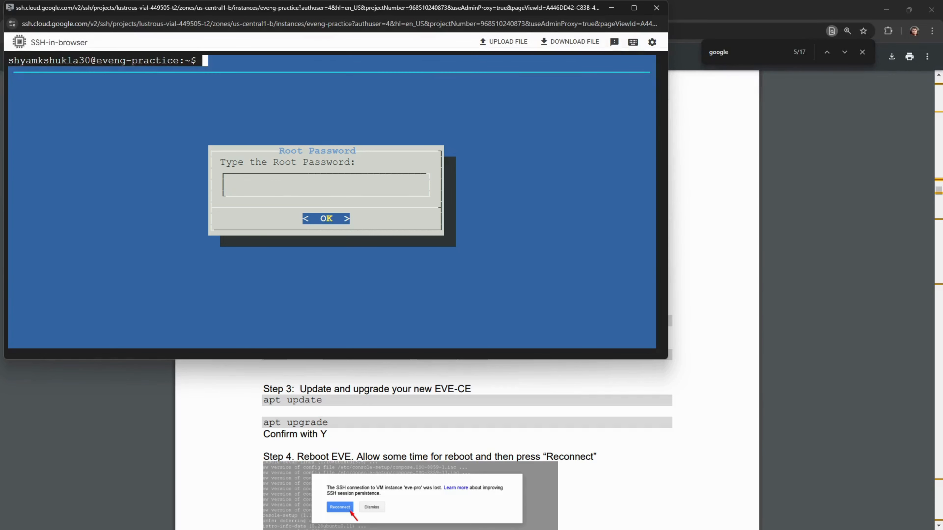
key("Return")
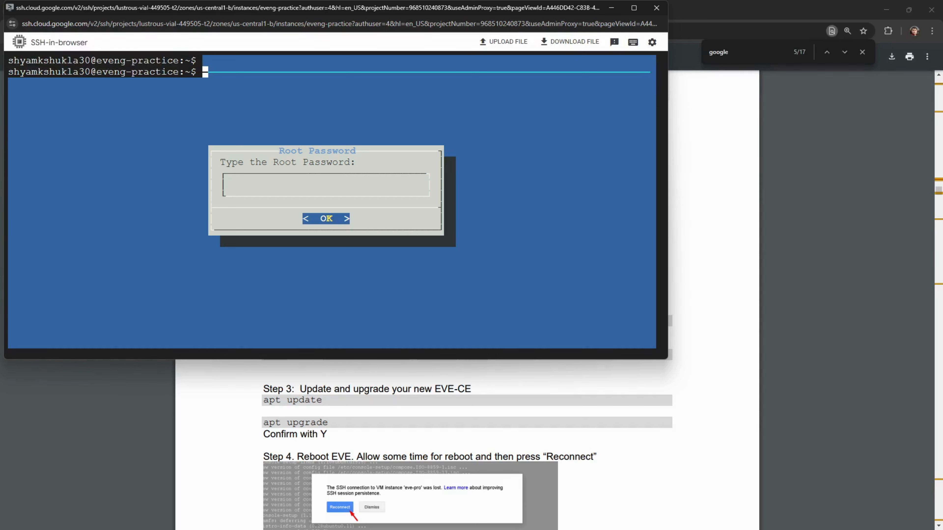
type("sudo --")
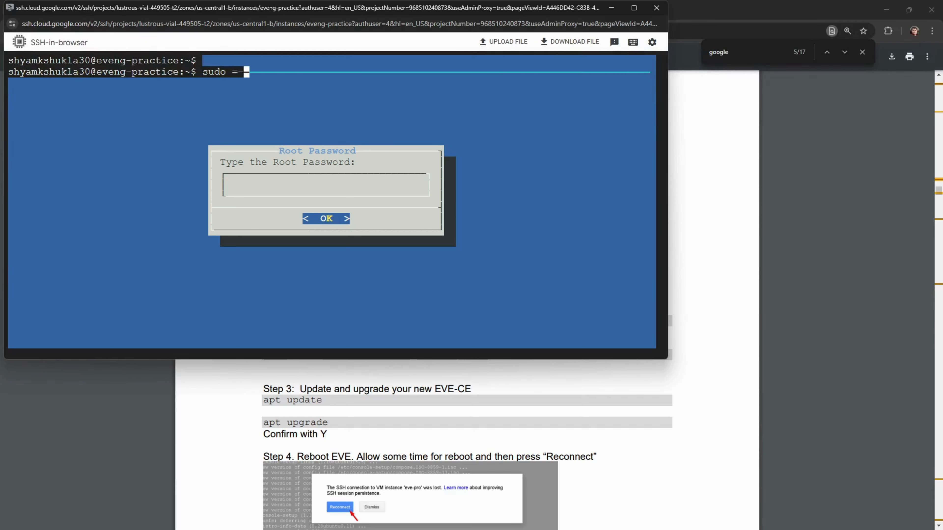
key("BackSpace")
key("BackSpace")
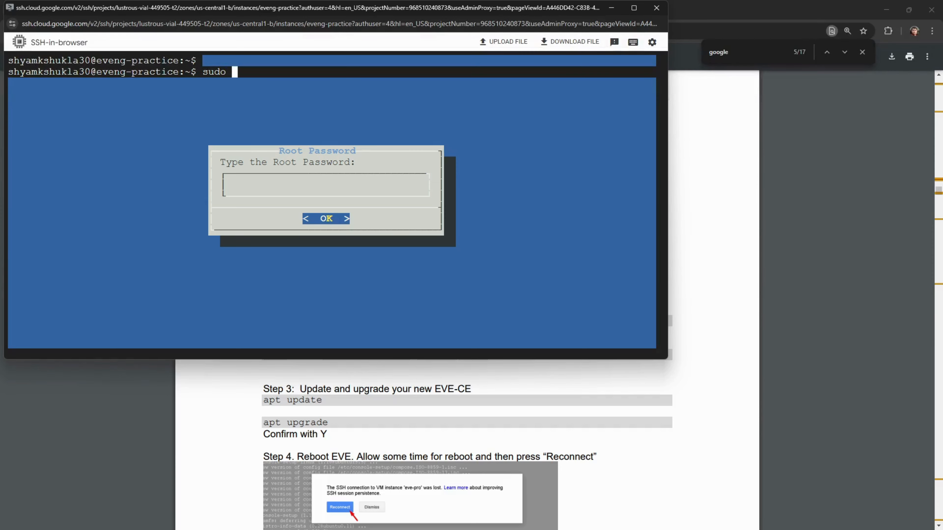
type("-i")
key("Return")
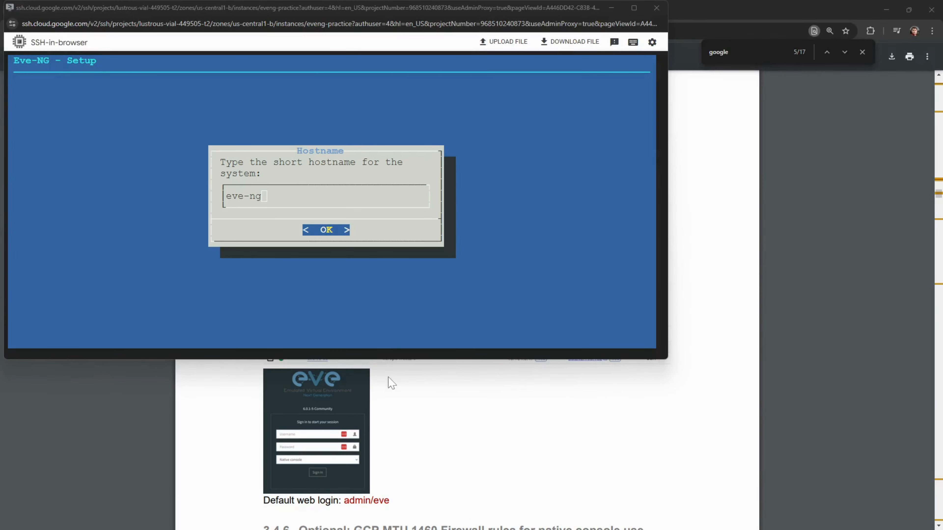
- Scroll the EVE-NG Cookbook PDF back to page 37's Step 5 instructions
left_click(470, 414)
scroll(472, 418, "up", 5)
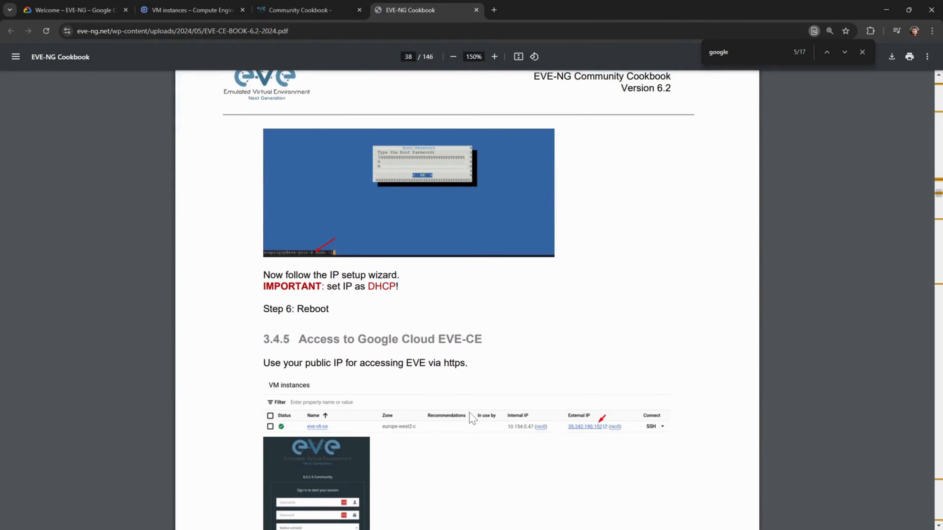
scroll(472, 418, "down", 4)
scroll(472, 418, "down", 7)
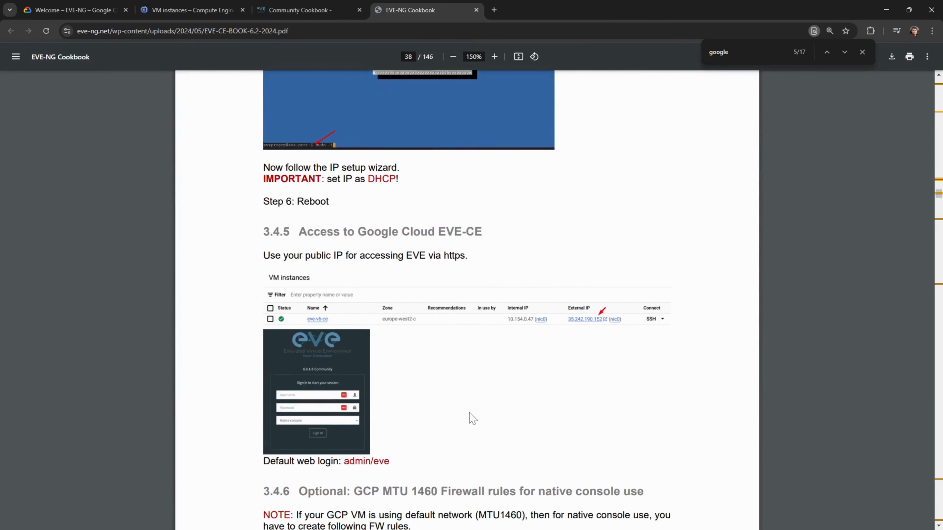
scroll(469, 413, "up", 13)
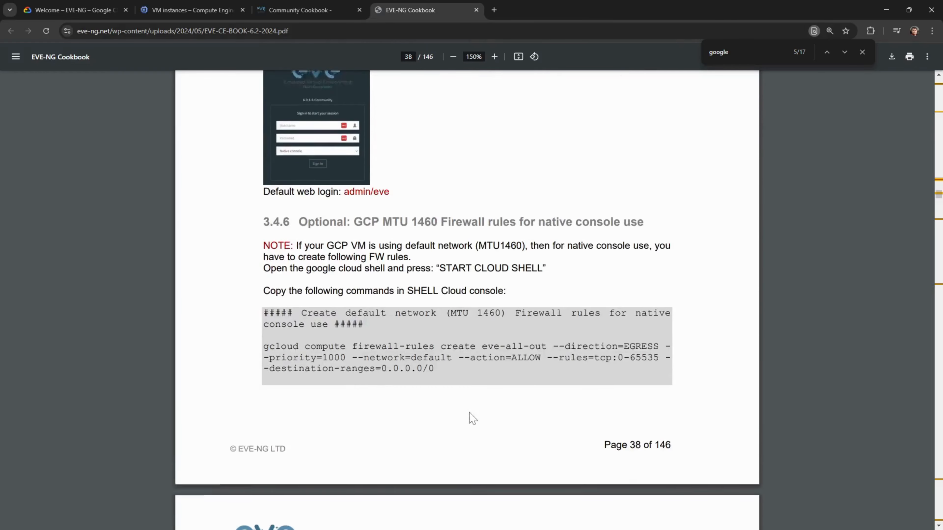
scroll(469, 412, "up", 5)
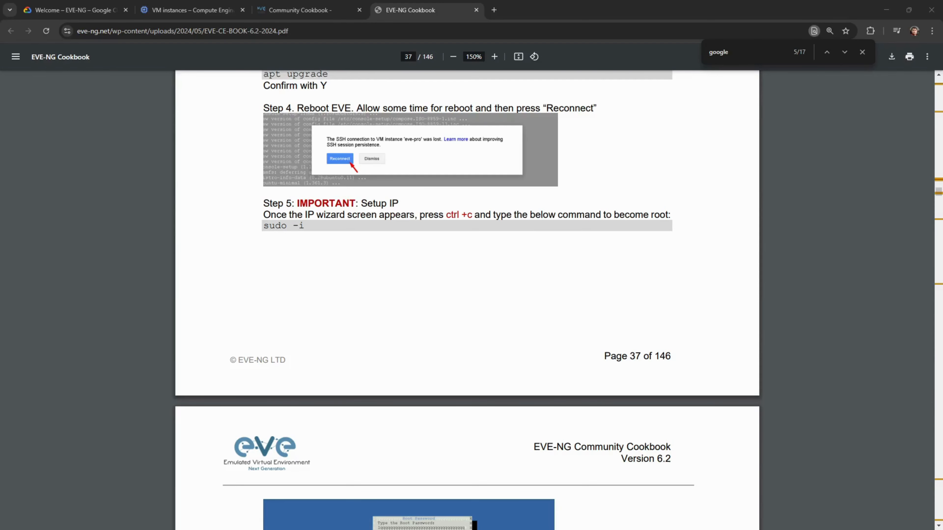
- Accept eve-ng as the hostname in the SSH session's Eve-NG setup wizard
key("alt+Tab")
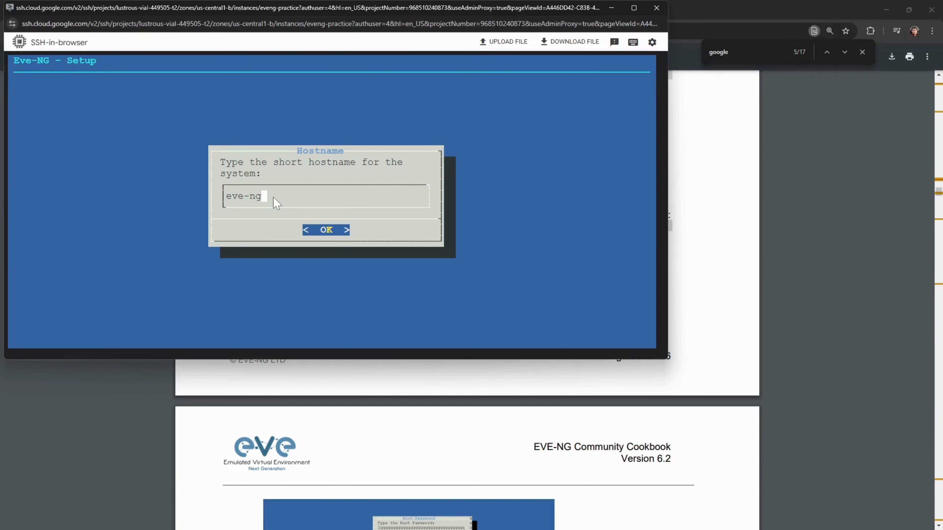
key("Return")
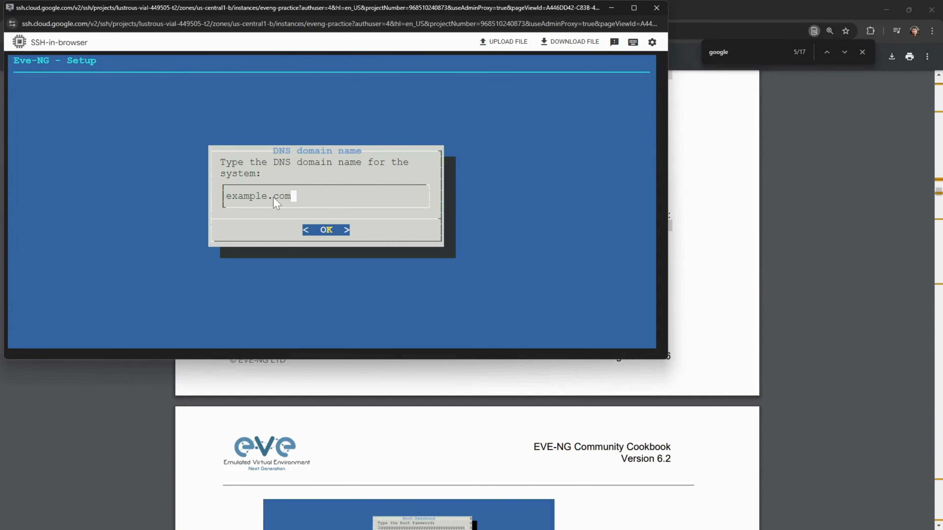
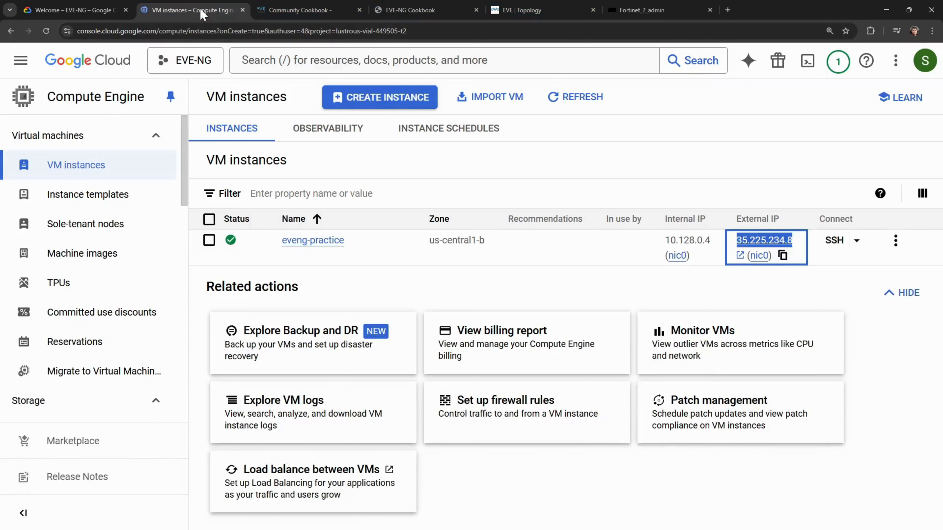
- Clear the selection of eveng-practice's external IP 35.225.234.8 in the VM instances list
left_click(492, 143)
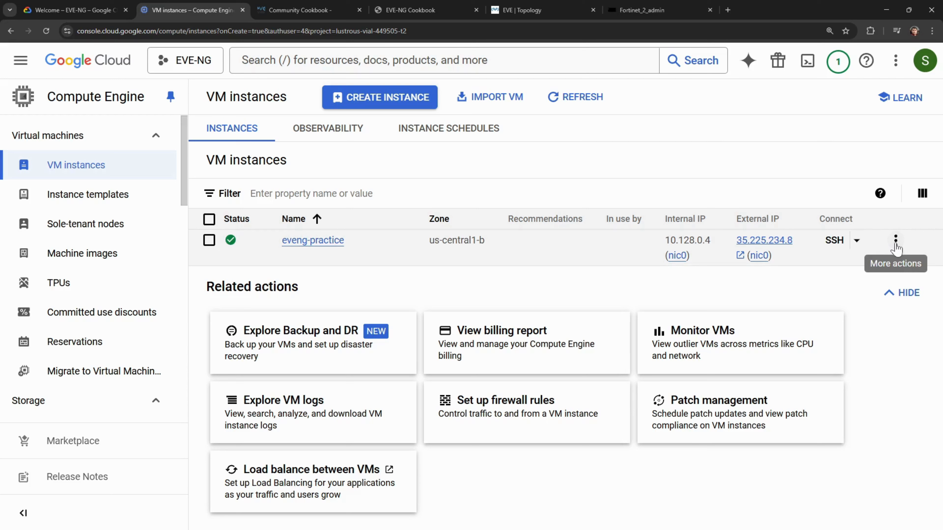
left_click(895, 241)
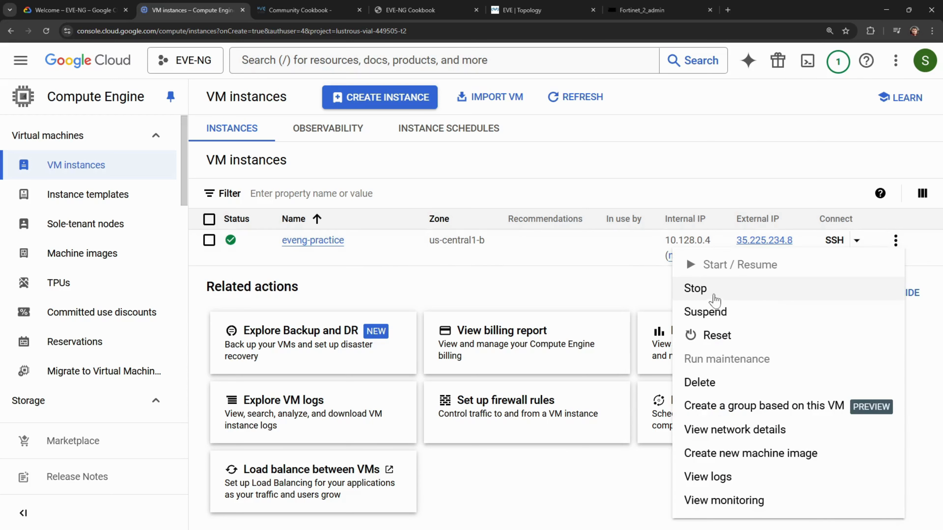
left_click(729, 156)
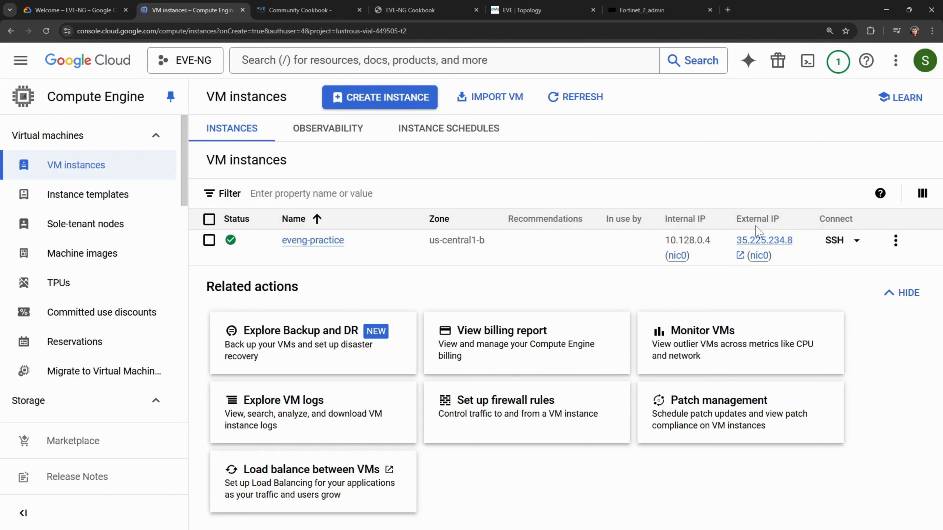
left_click(26, 63)
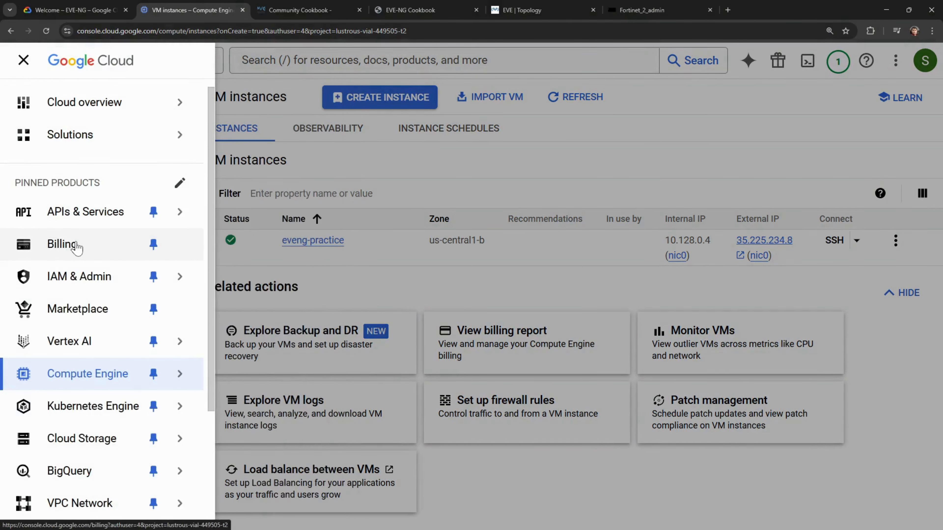
left_click(76, 247)
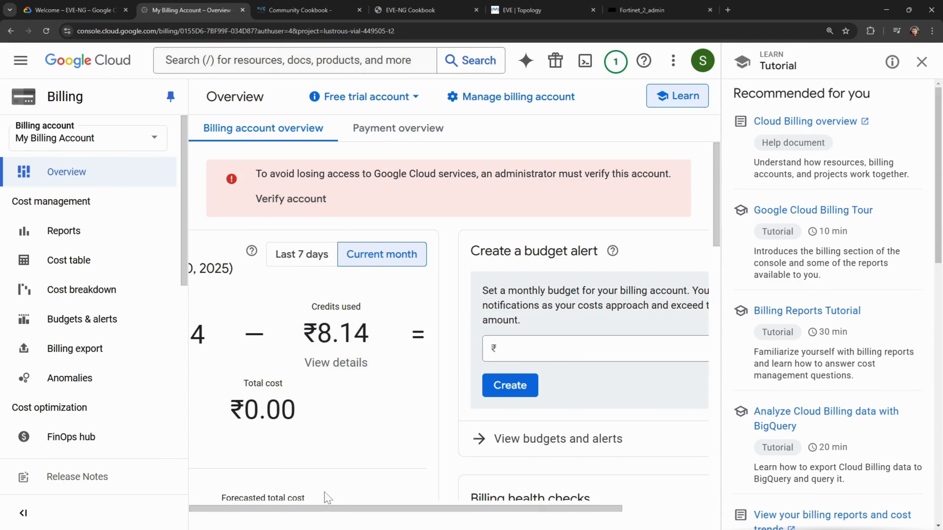
left_click_drag(327, 509, 297, 514)
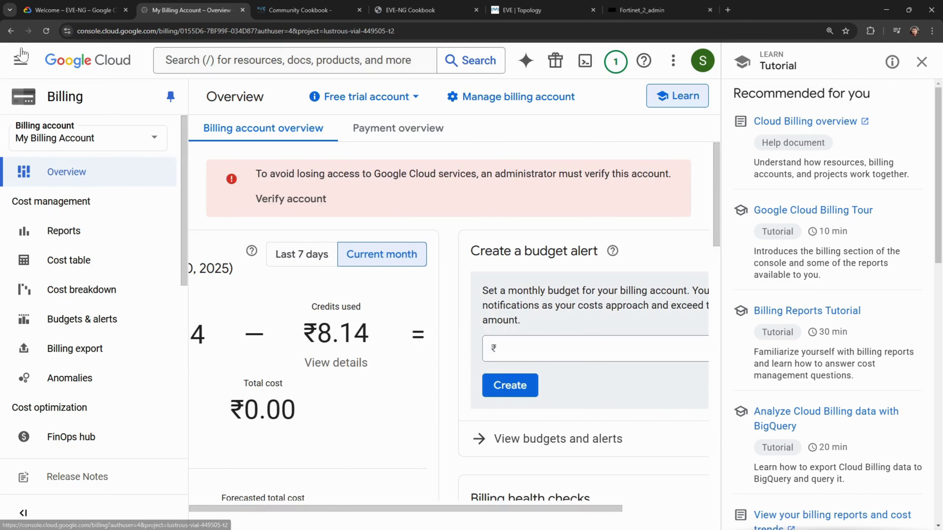
left_click(21, 61)
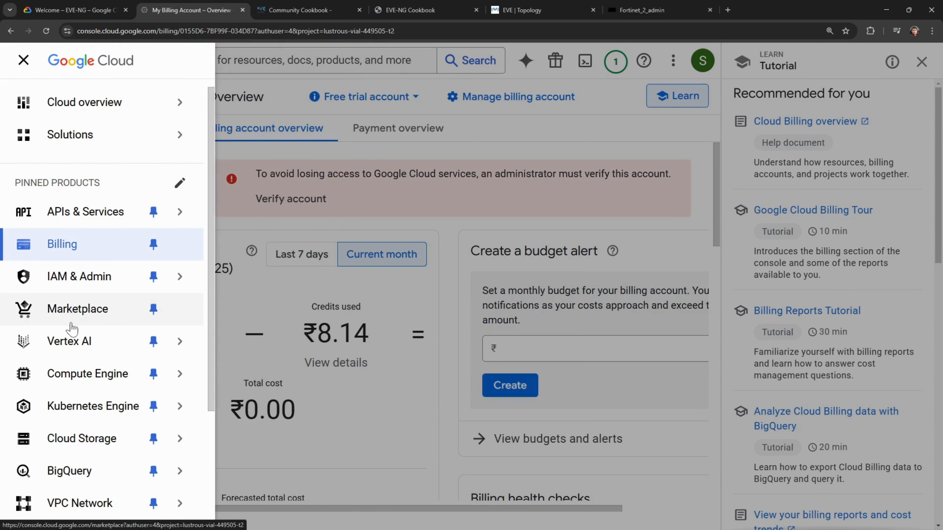
mouse_move(74, 374)
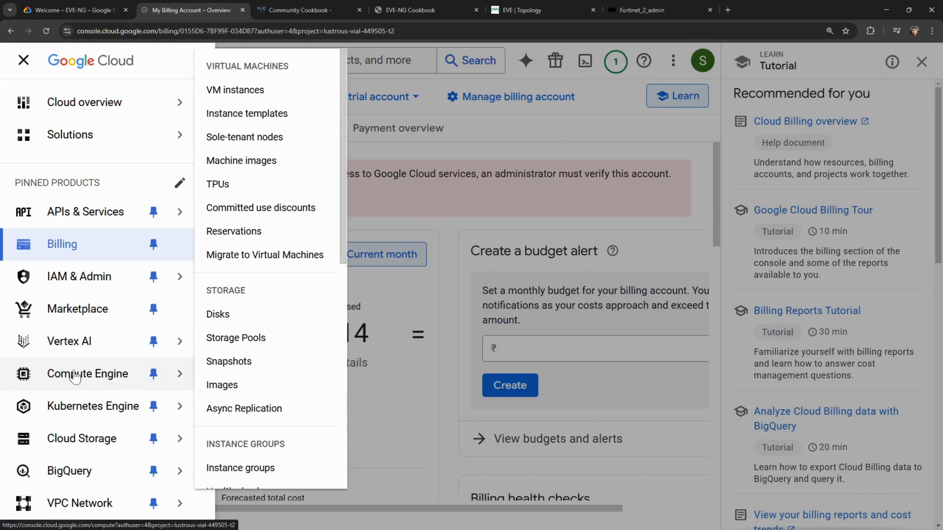
left_click(79, 376)
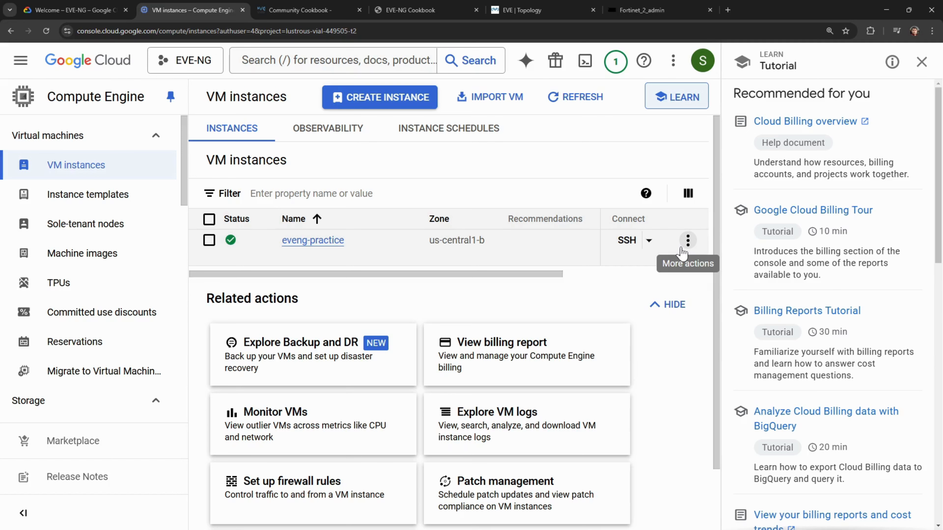
- Request Stop for eveng-practice, then switch to the EVE-NG MyTest Lab topology tab
left_click(682, 250)
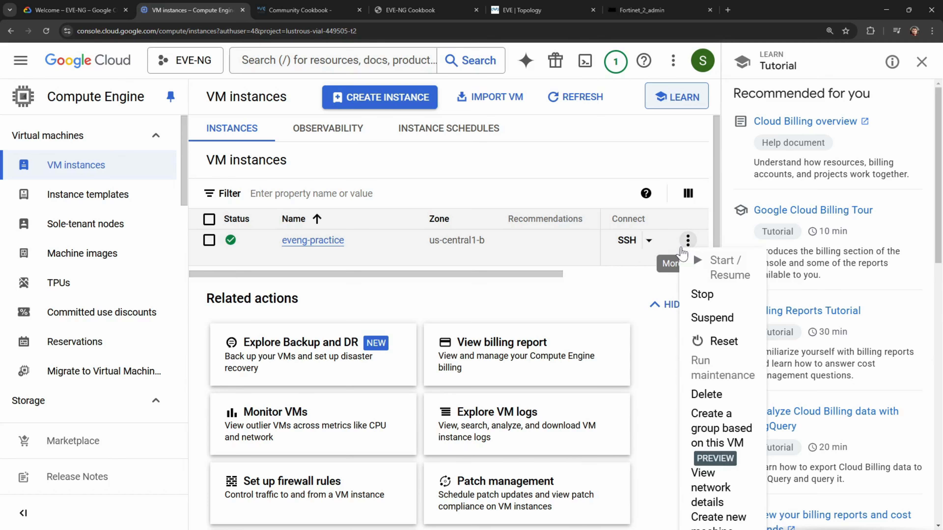
left_click(705, 296)
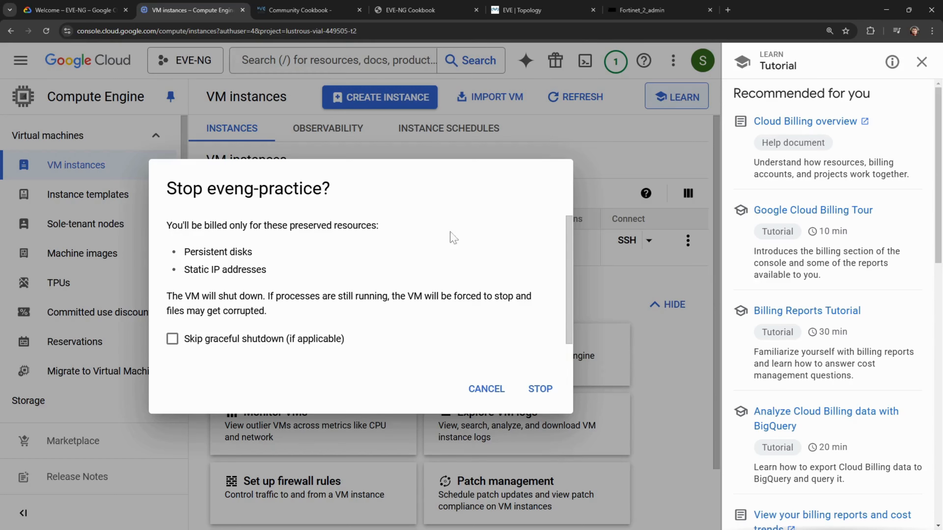
left_click(541, 11)
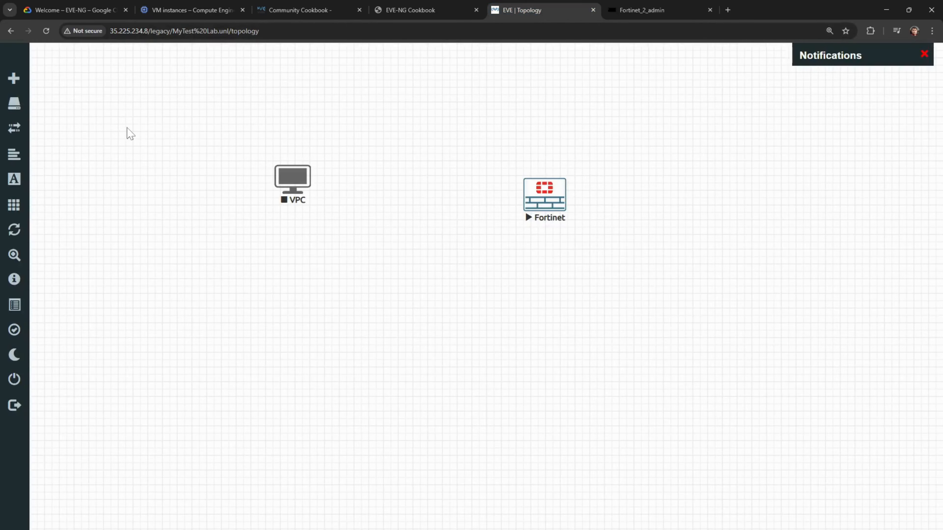
- Stop all nodes in the lab, VPC and Fortinet, then return to the VM stop confirmation
left_click(57, 209)
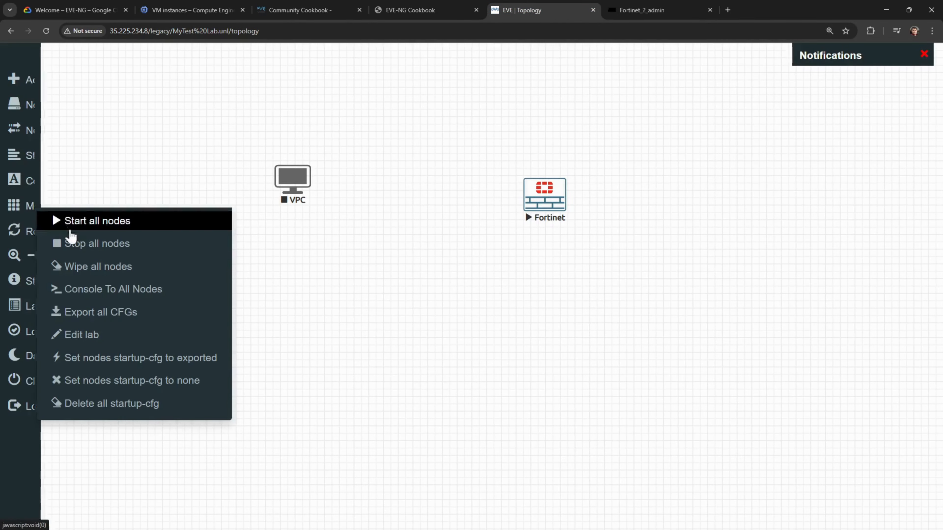
left_click(71, 243)
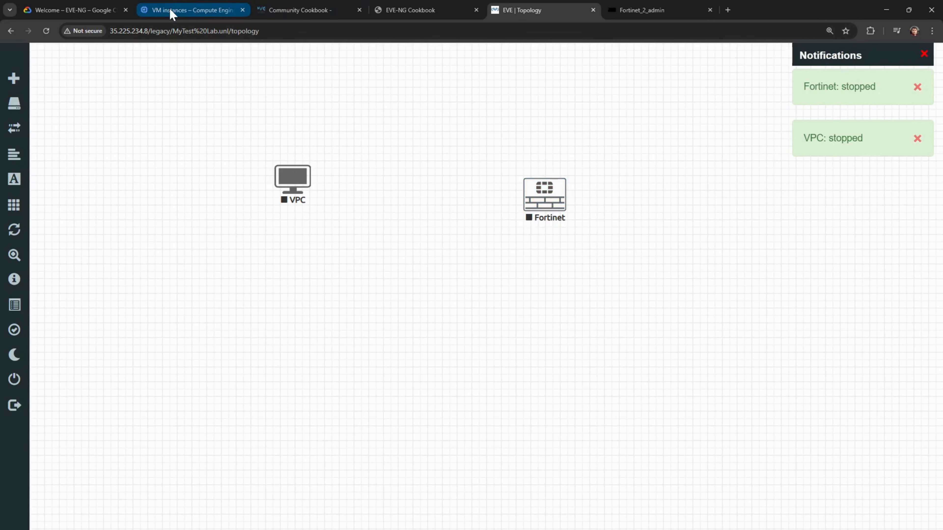
left_click(192, 10)
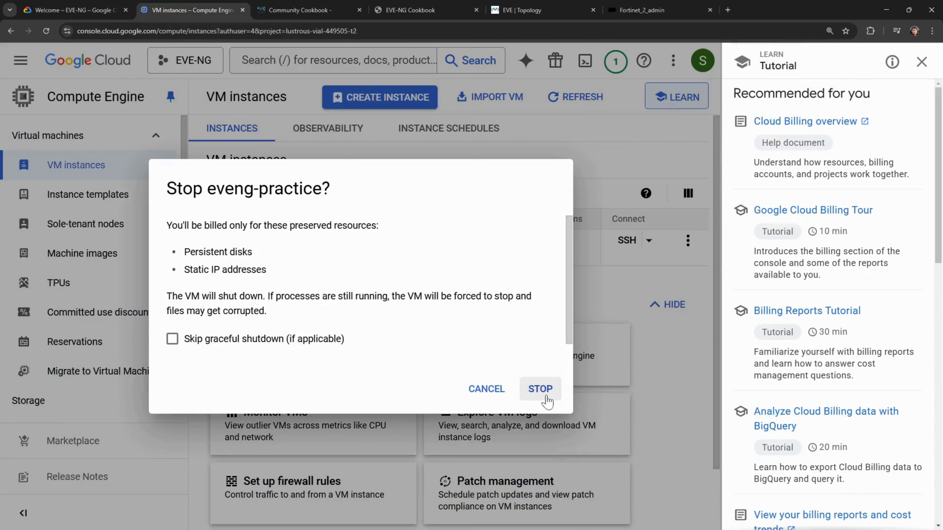
- Confirm STOP in the 'Stop eveng-practice?' dialog
left_click(541, 389)
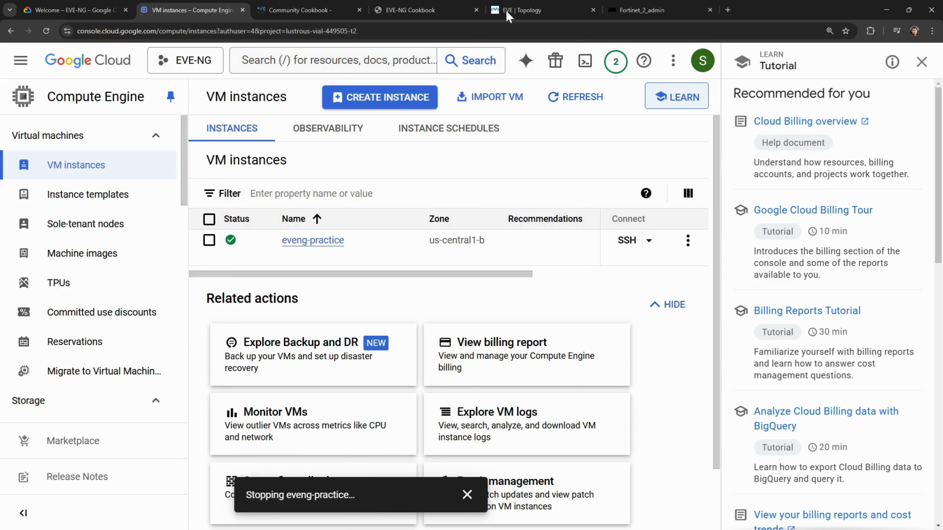
- Load freshdeveloper.online in a new tab and zoom the page to 150%
double_click(728, 13)
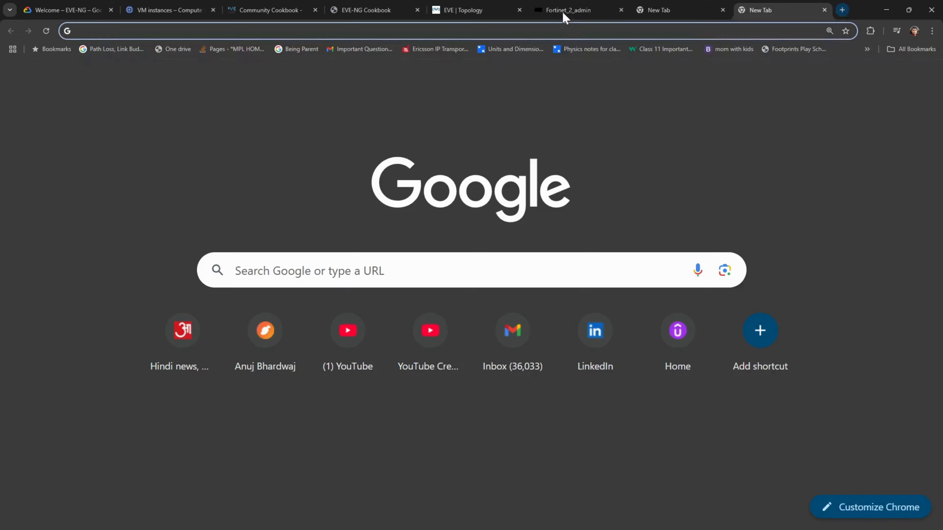
type("freshdeveloper.online")
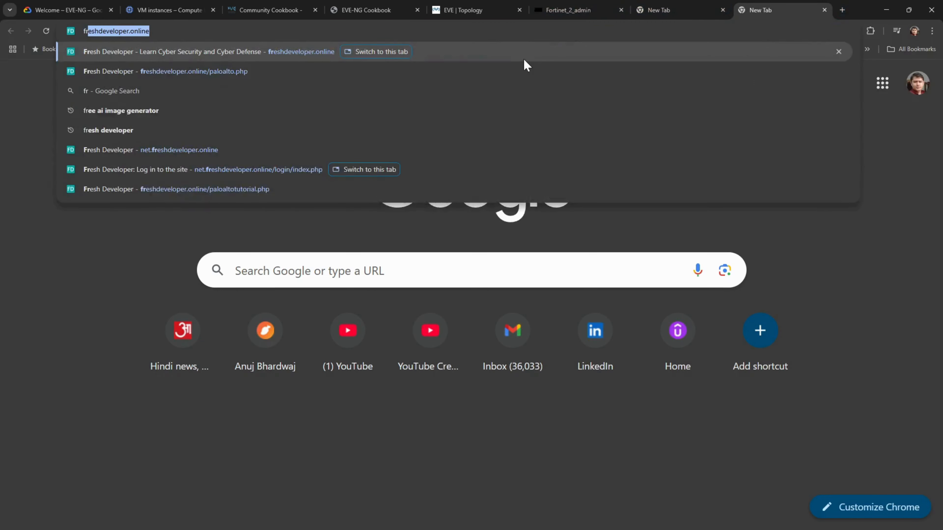
key("Return")
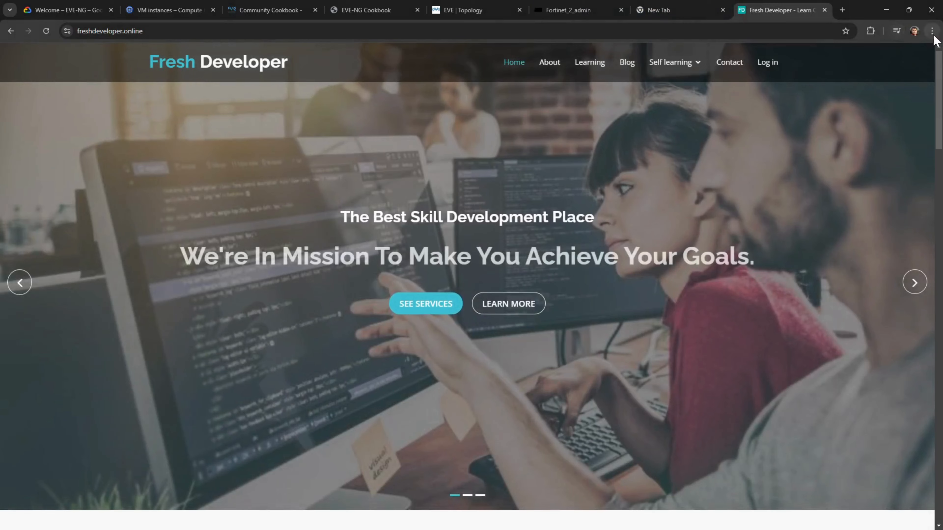
left_click(932, 31)
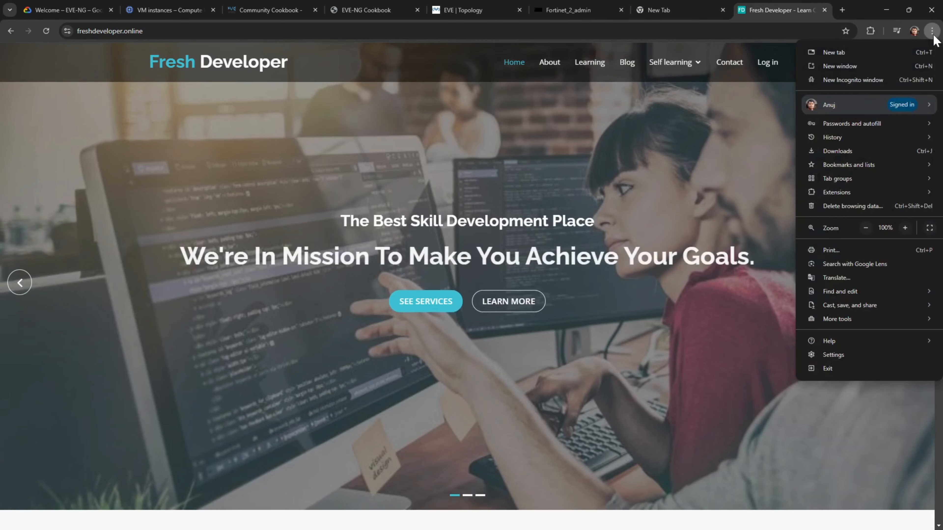
left_click(905, 228)
left_click(905, 227)
left_click(905, 228)
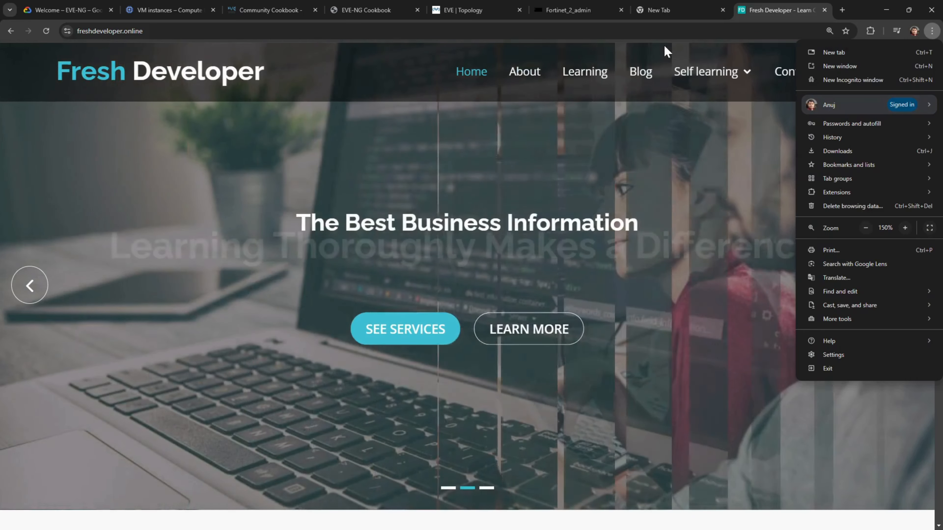
left_click(664, 44)
- Open the Day 11 Bridging loop video from Self learning > Palo Alto Firewall
mouse_move(731, 71)
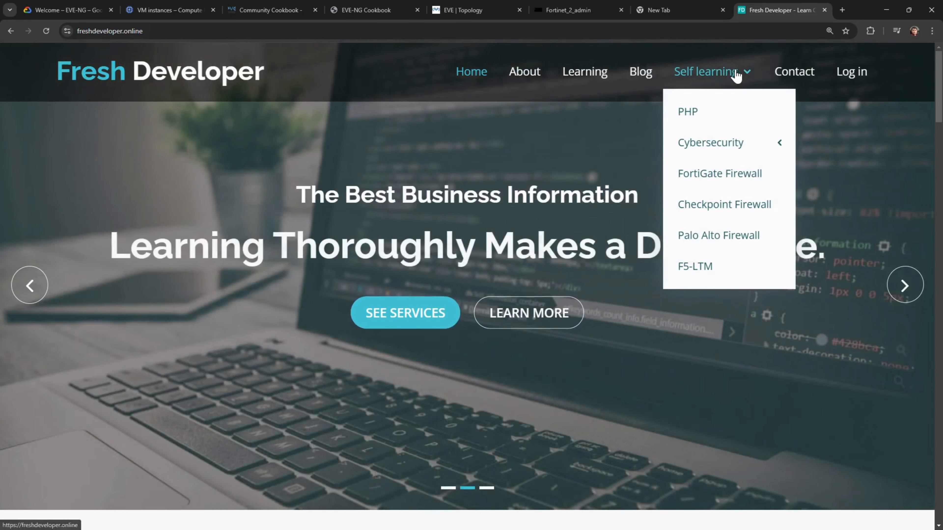
mouse_move(734, 141)
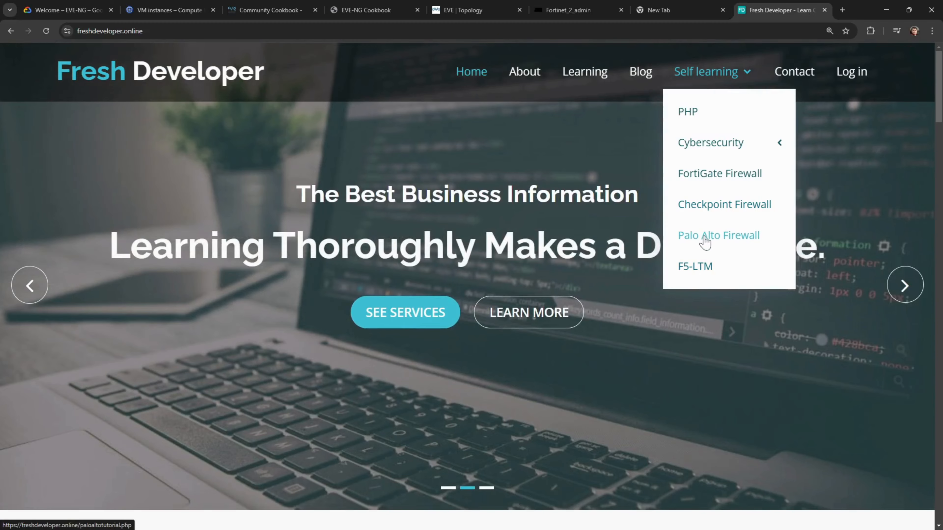
left_click(705, 241)
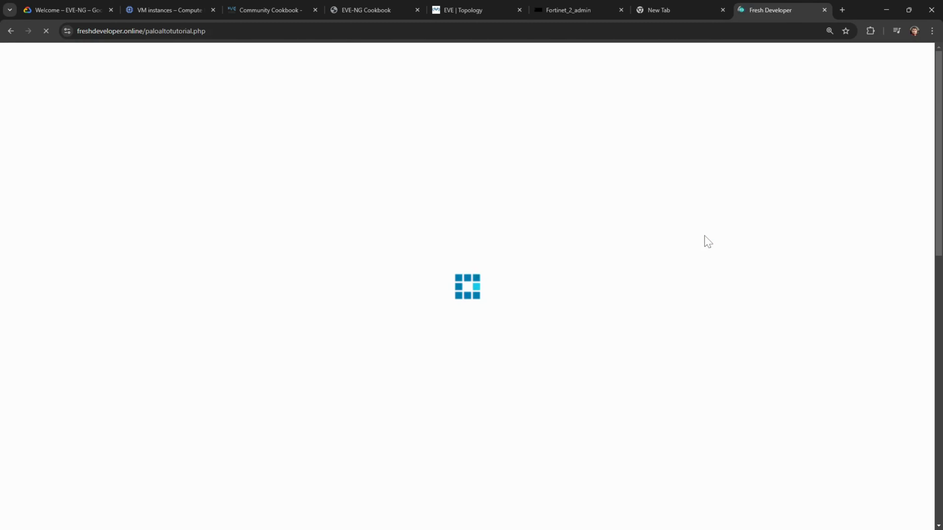
scroll(753, 389, "down", 5)
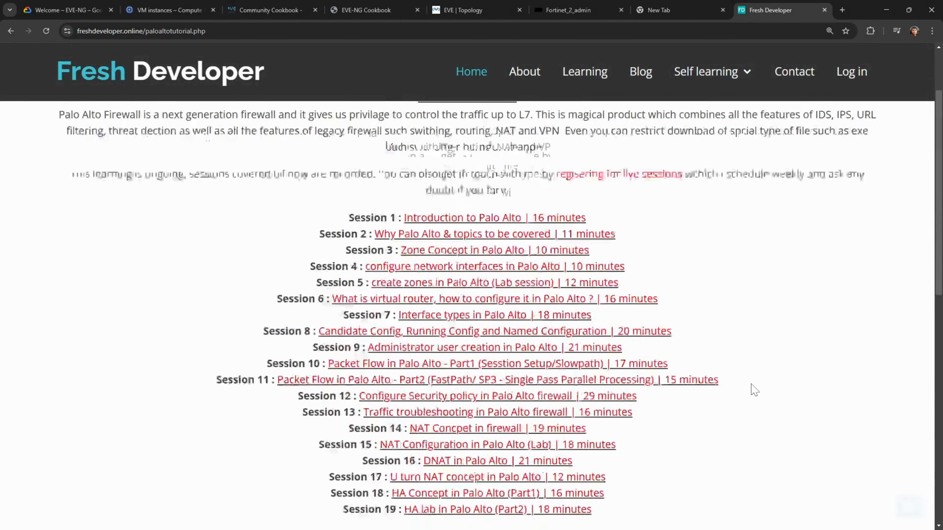
scroll(754, 390, "up", 2)
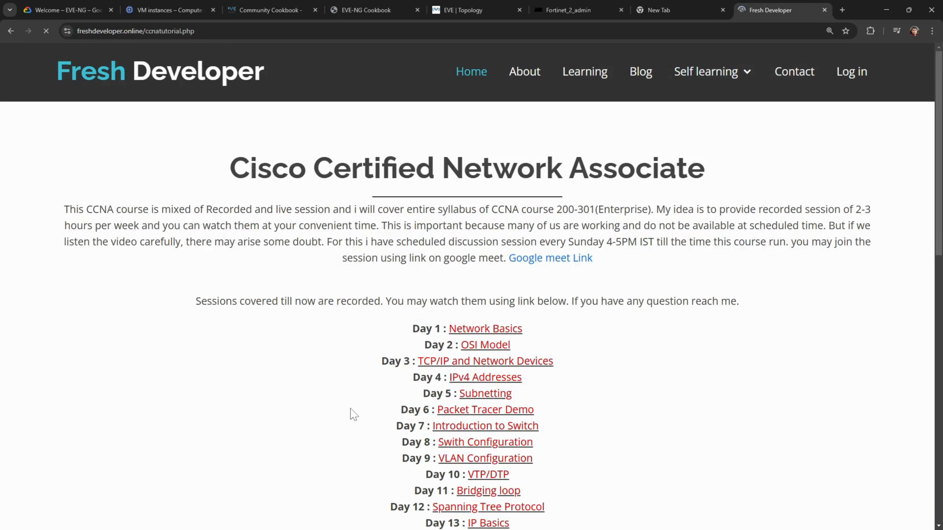
scroll(350, 414, "down", 8)
scroll(351, 413, "down", 2)
scroll(351, 413, "up", 7)
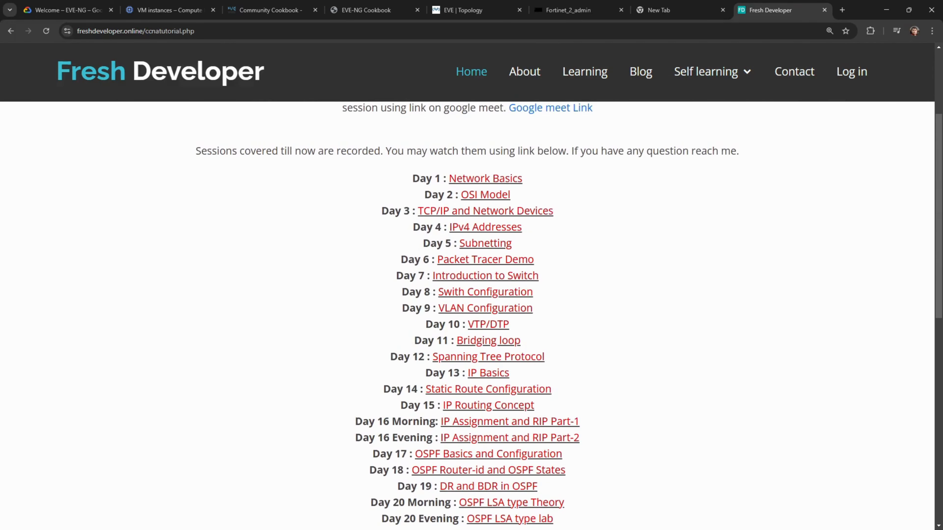
left_click(474, 342)
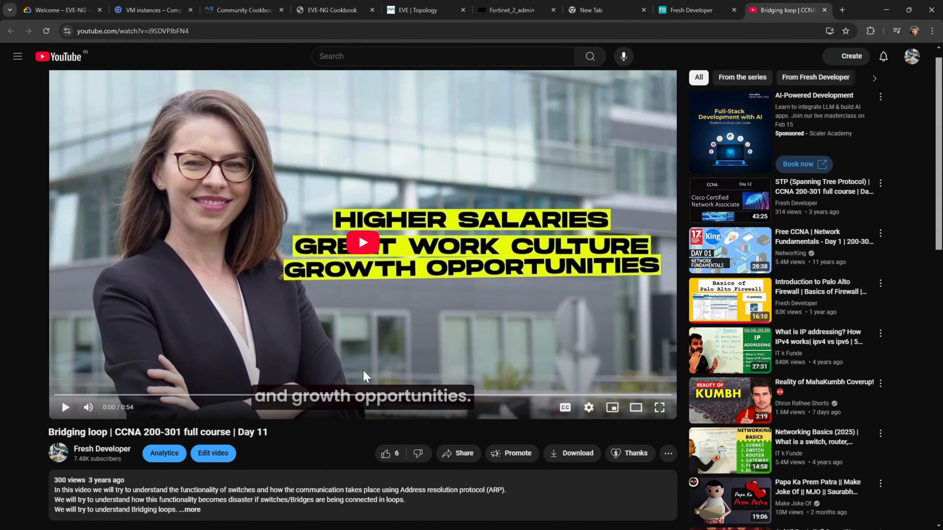
- Go back through the EVE-NG Cookbook tab to the Google Cloud VM instances list
scroll(365, 375, "down", 5)
scroll(365, 375, "up", 5)
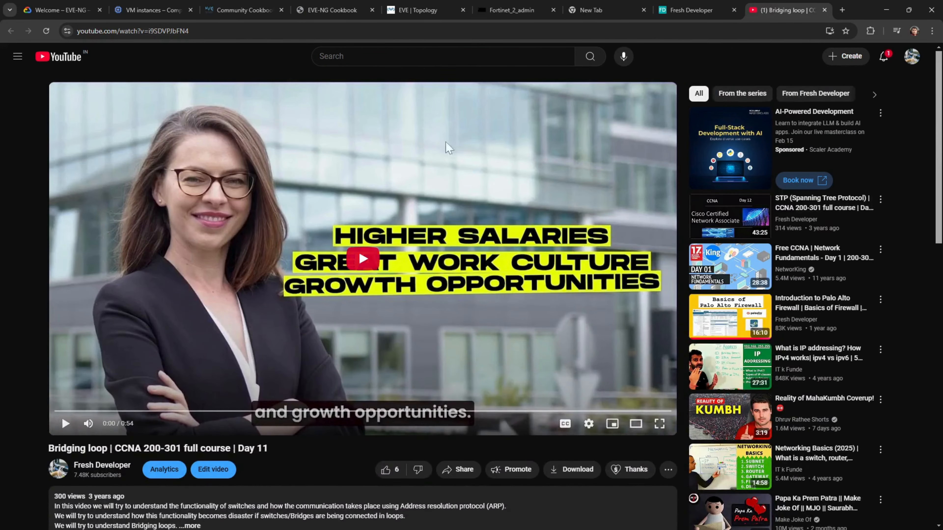
left_click(247, 11)
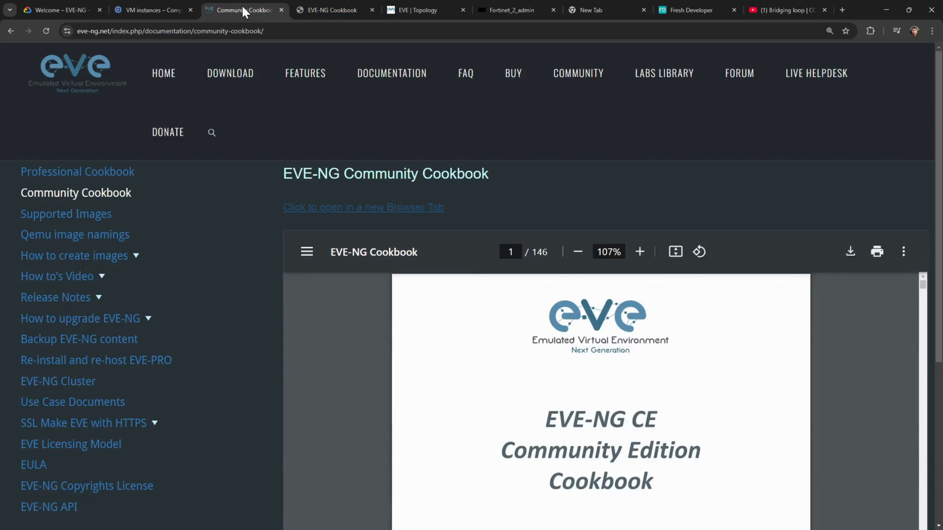
left_click(152, 10)
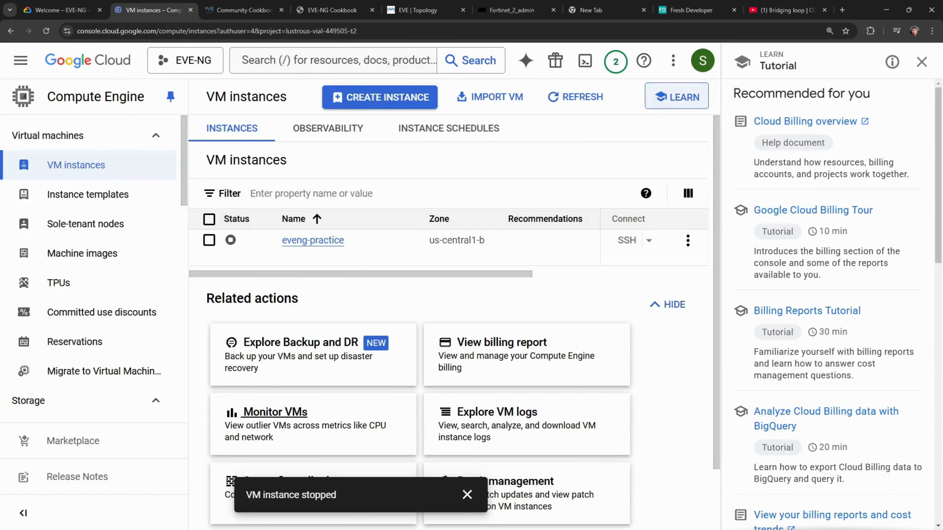
- Close the 'VM instance stopped' notice, leaving eveng-practice shown as stopped
mouse_move(251, 245)
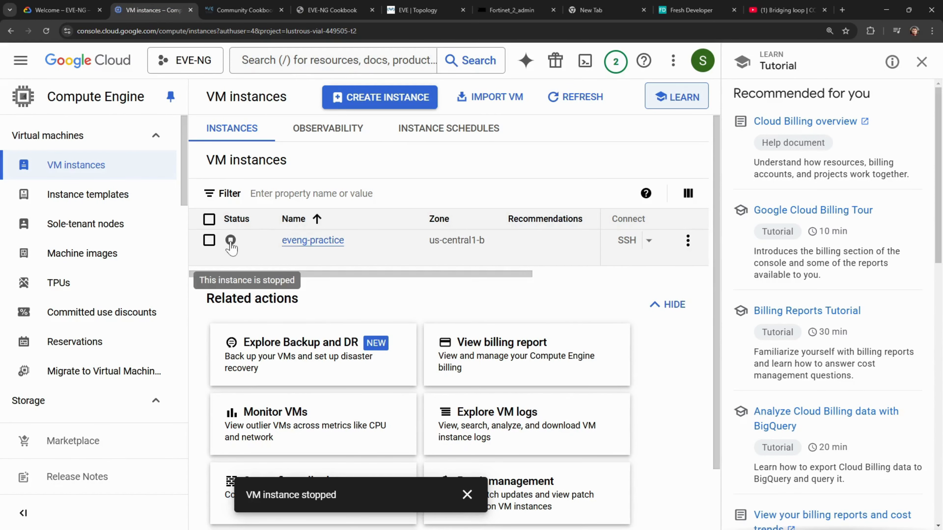
left_click(466, 495)
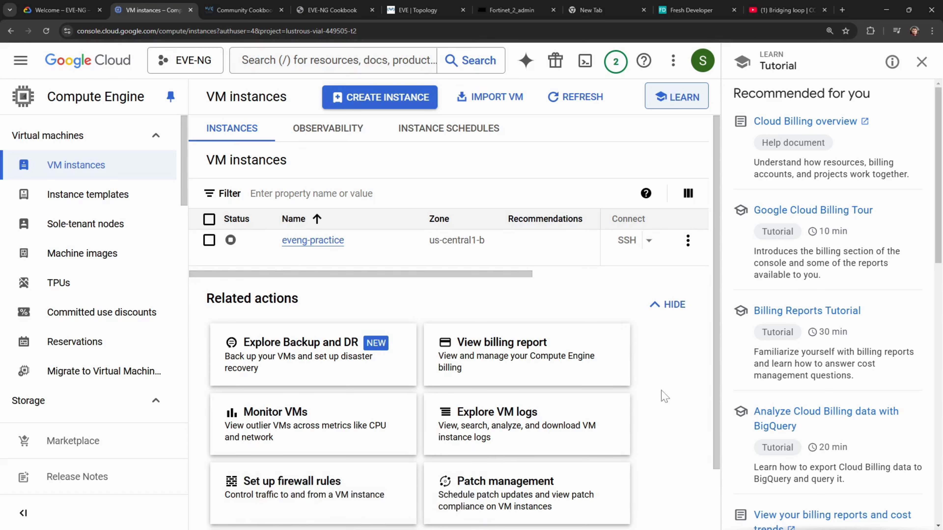